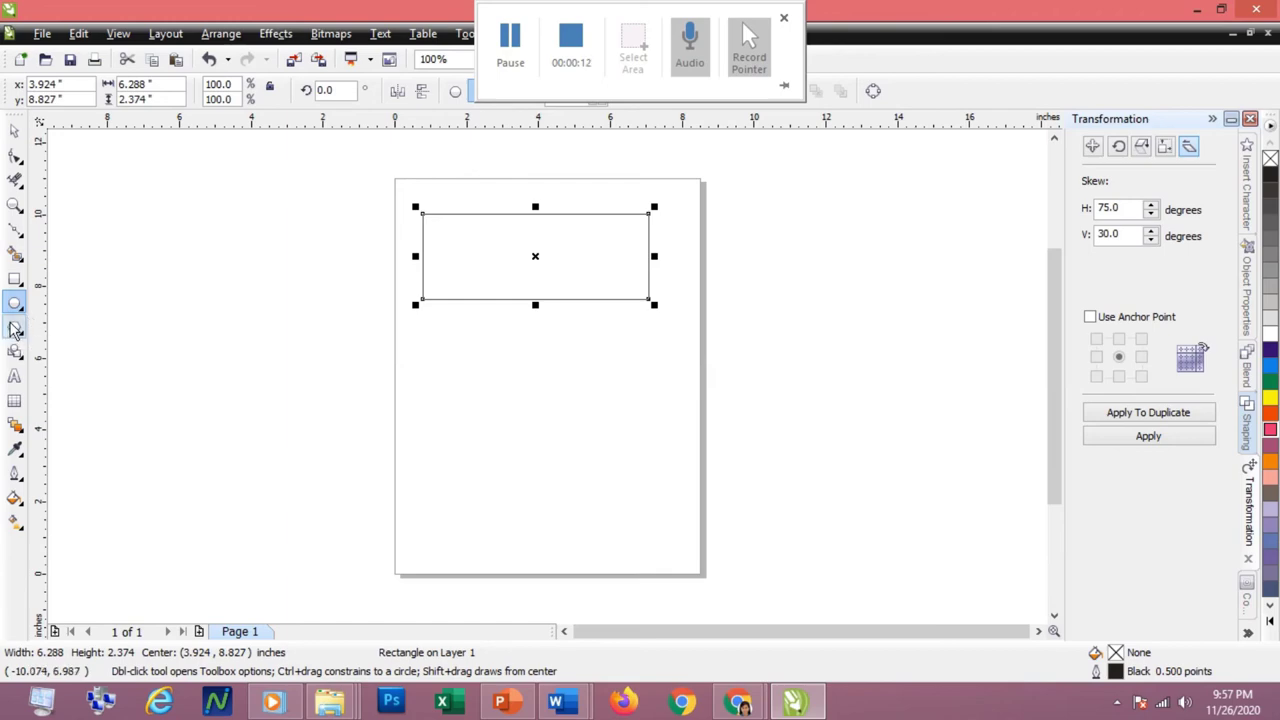
# - Draw a full circle about 3.34 inches in diameter on the page below the rectangle
pyautogui.click(16, 303)
pyautogui.click(75, 314)
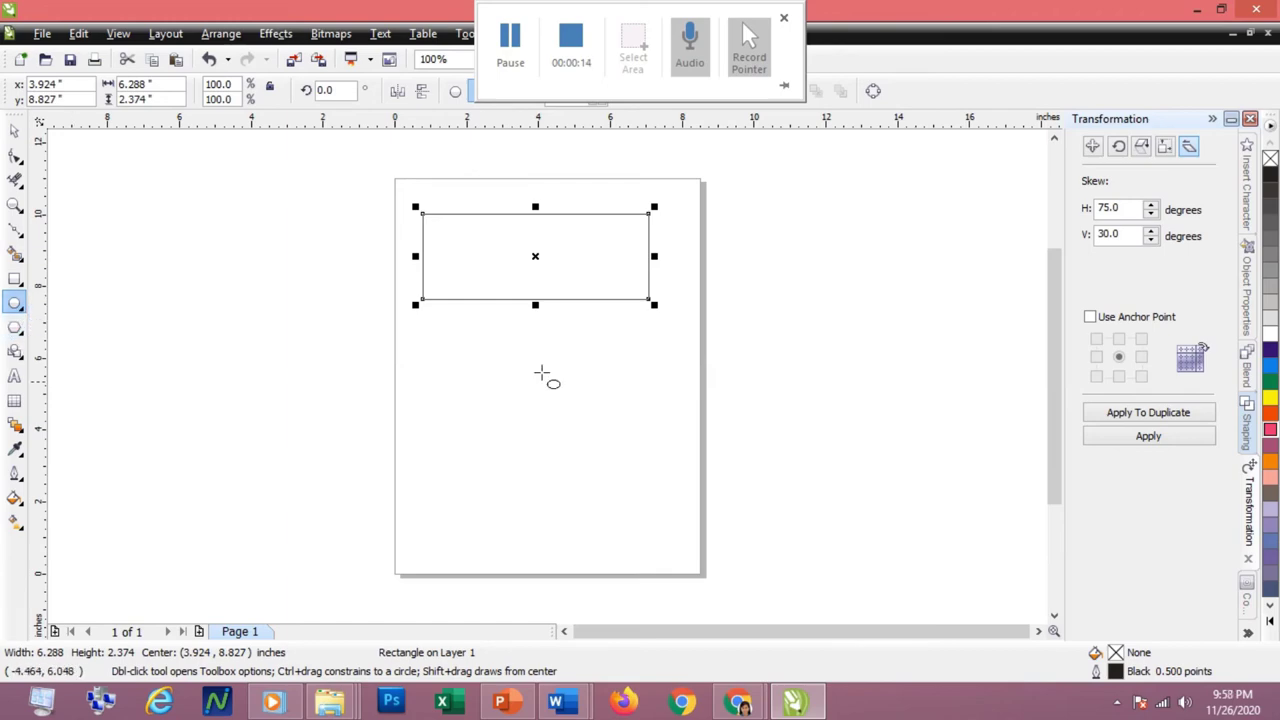
pyautogui.moveTo(457, 334); pyautogui.dragTo(563, 394)
pyautogui.hotkey('ctrl', 'z')
pyautogui.click(455, 91)
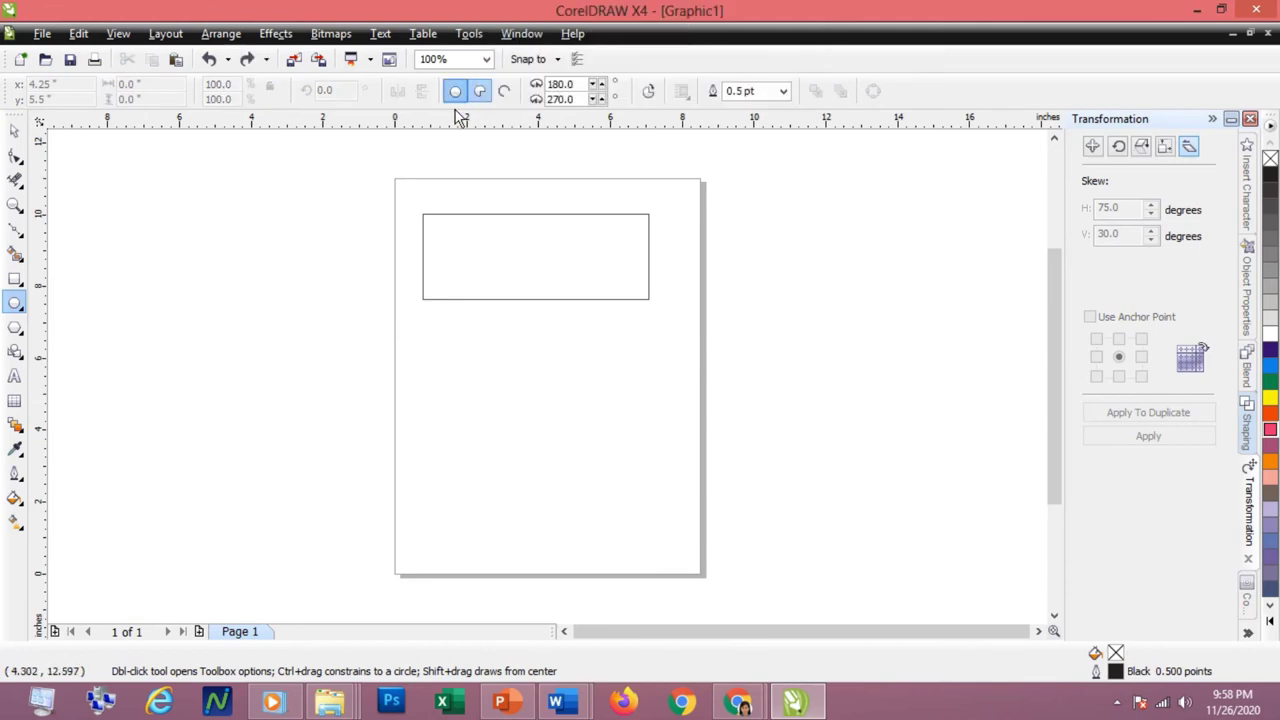
pyautogui.moveTo(466, 327); pyautogui.dragTo(586, 421)
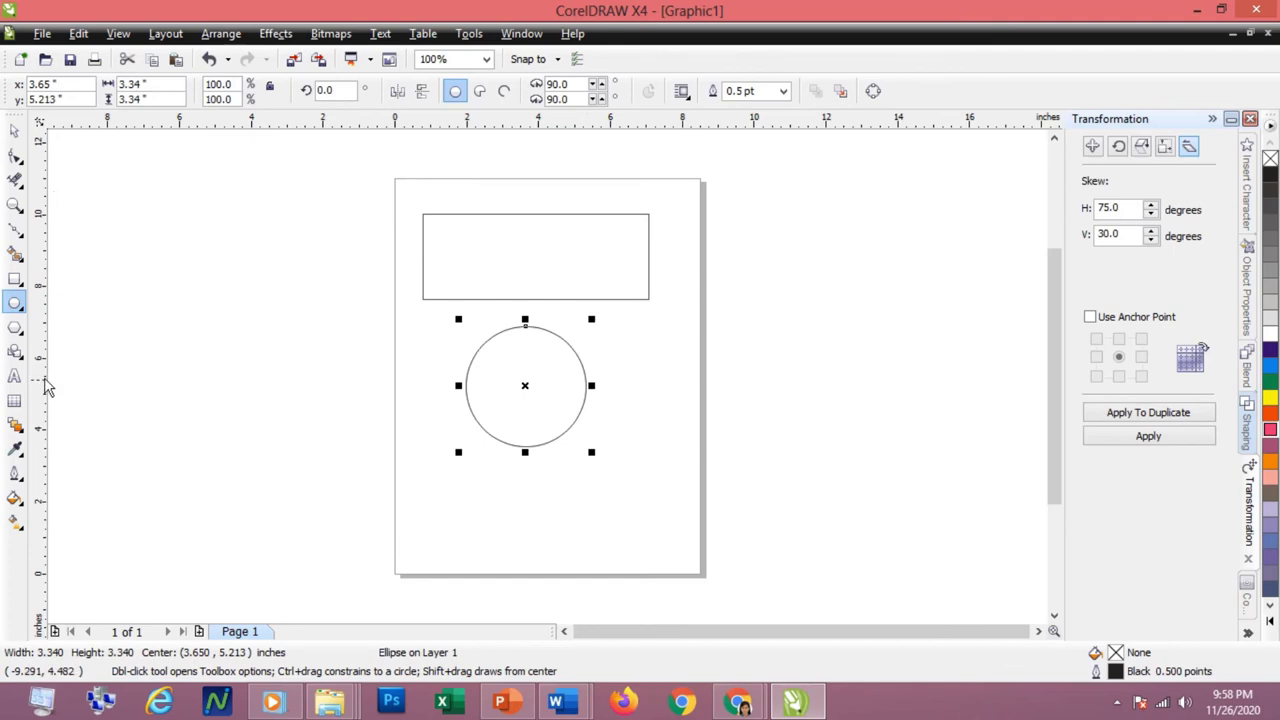
# - Draw a five-pointed star about 3.67 by 3.45 inches across the page's lower-right corner
pyautogui.click(17, 330)
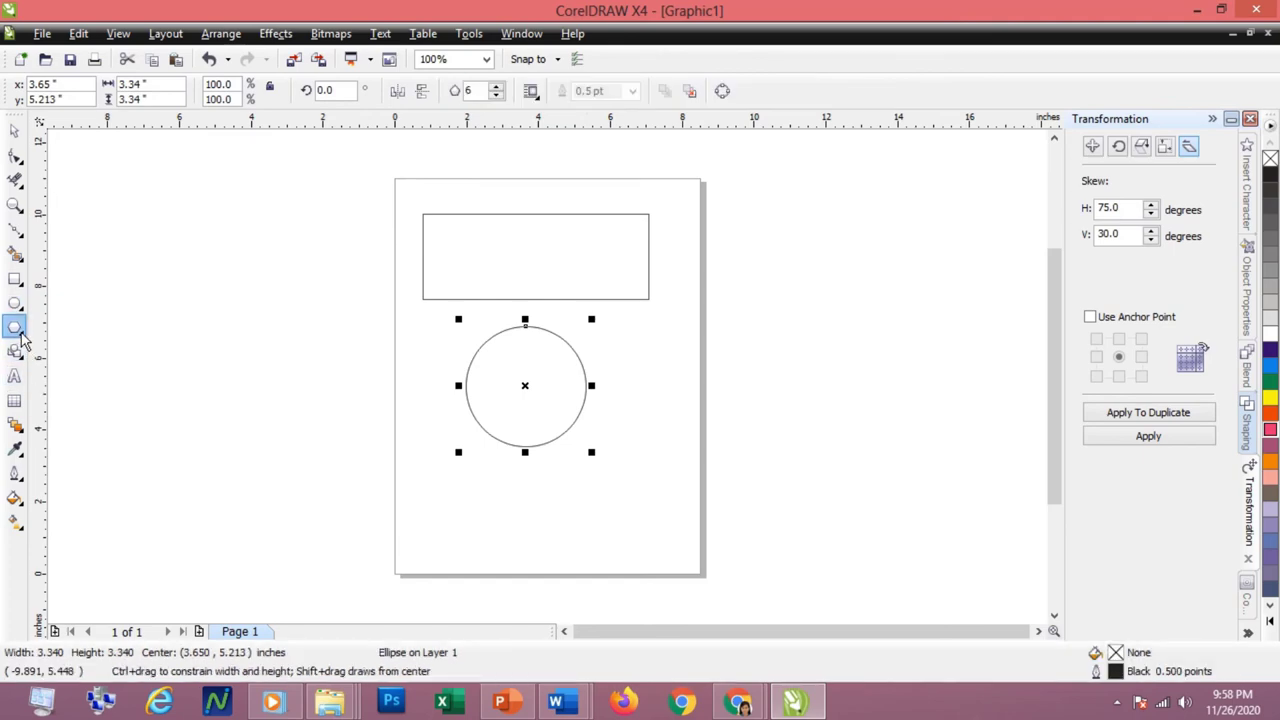
pyautogui.click(22, 338)
pyautogui.click(20, 354)
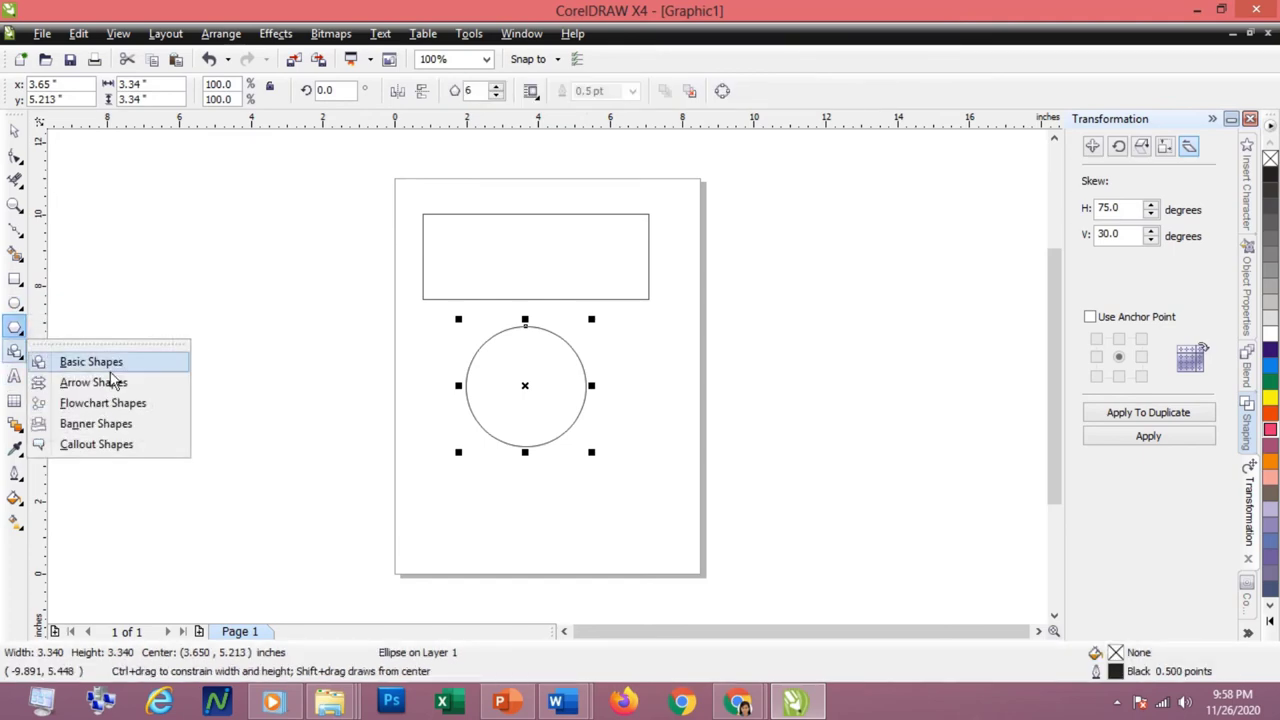
pyautogui.click(18, 330)
pyautogui.click(69, 359)
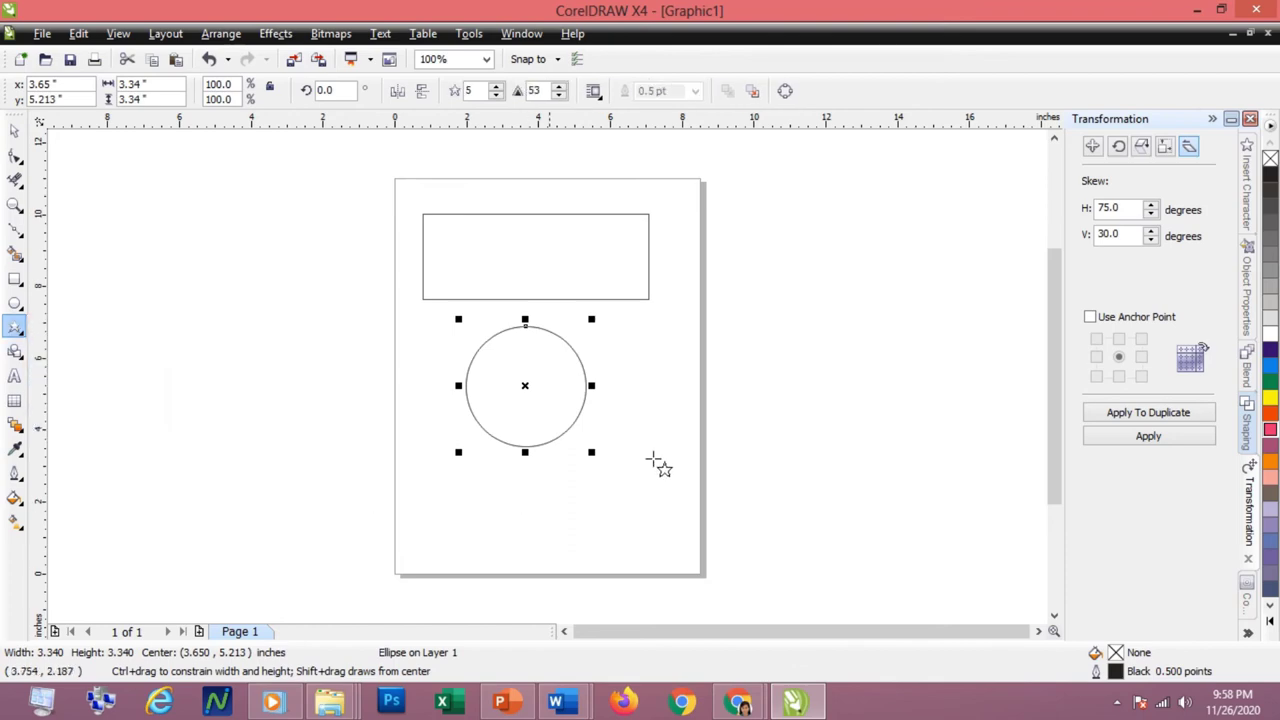
pyautogui.moveTo(600, 432); pyautogui.dragTo(738, 560)
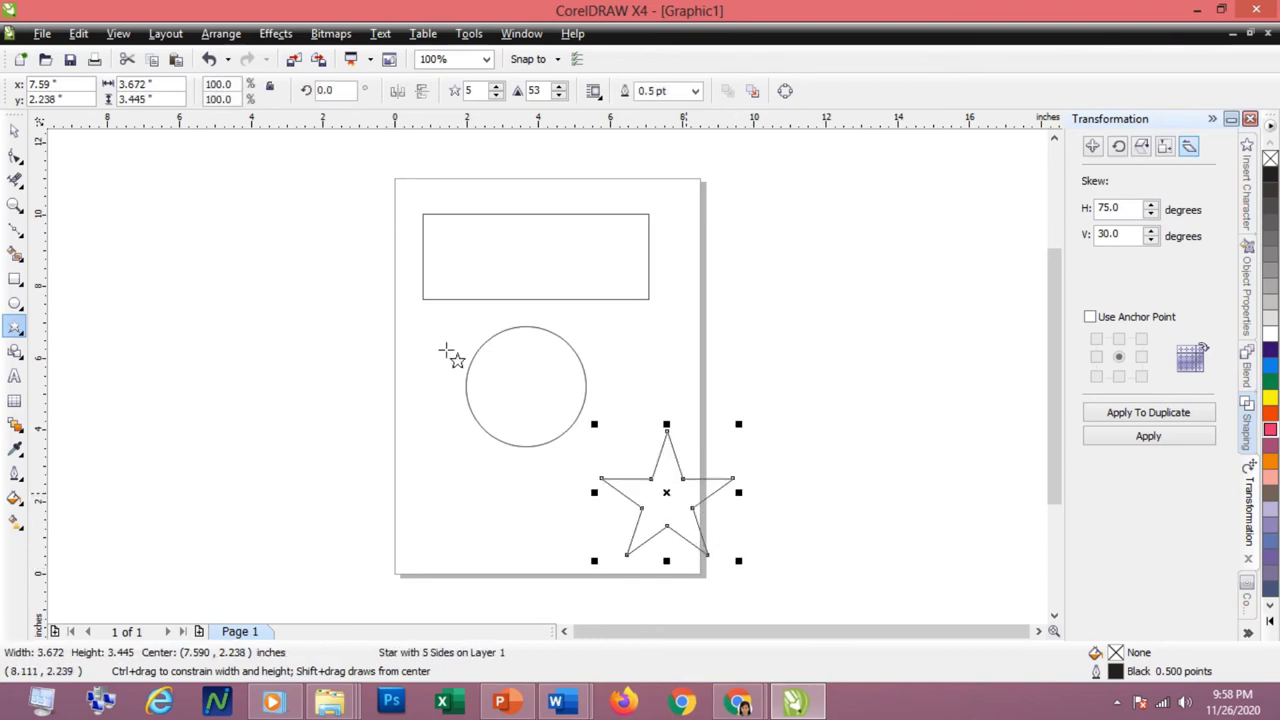
# - Delete the five-pointed star from the page's lower-right corner
pyautogui.click(14, 130)
pyautogui.moveTo(683, 491); pyautogui.dragTo(620, 495)
pyautogui.click(620, 495)
pyautogui.press('Delete')
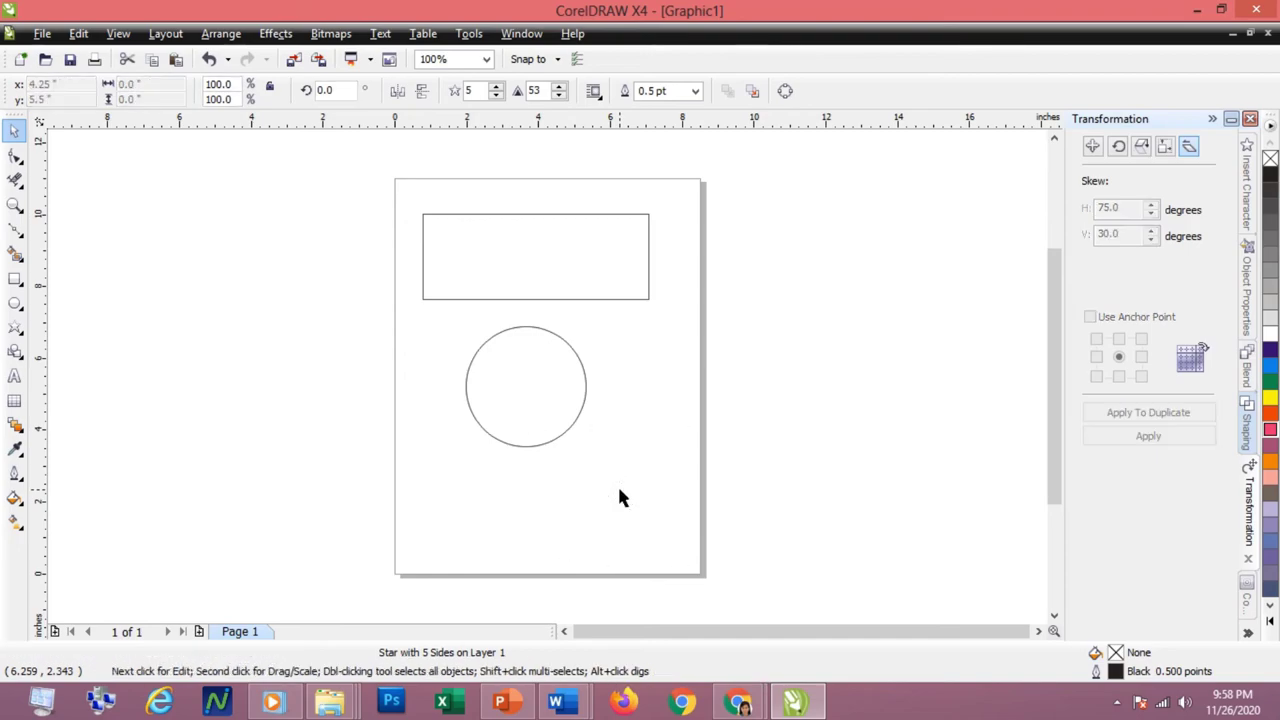
# - Move the circle down to about X 3.81, Y 3.18 inches and the rectangle to about X 3.75, Y 8.47 inches
pyautogui.click(518, 275)
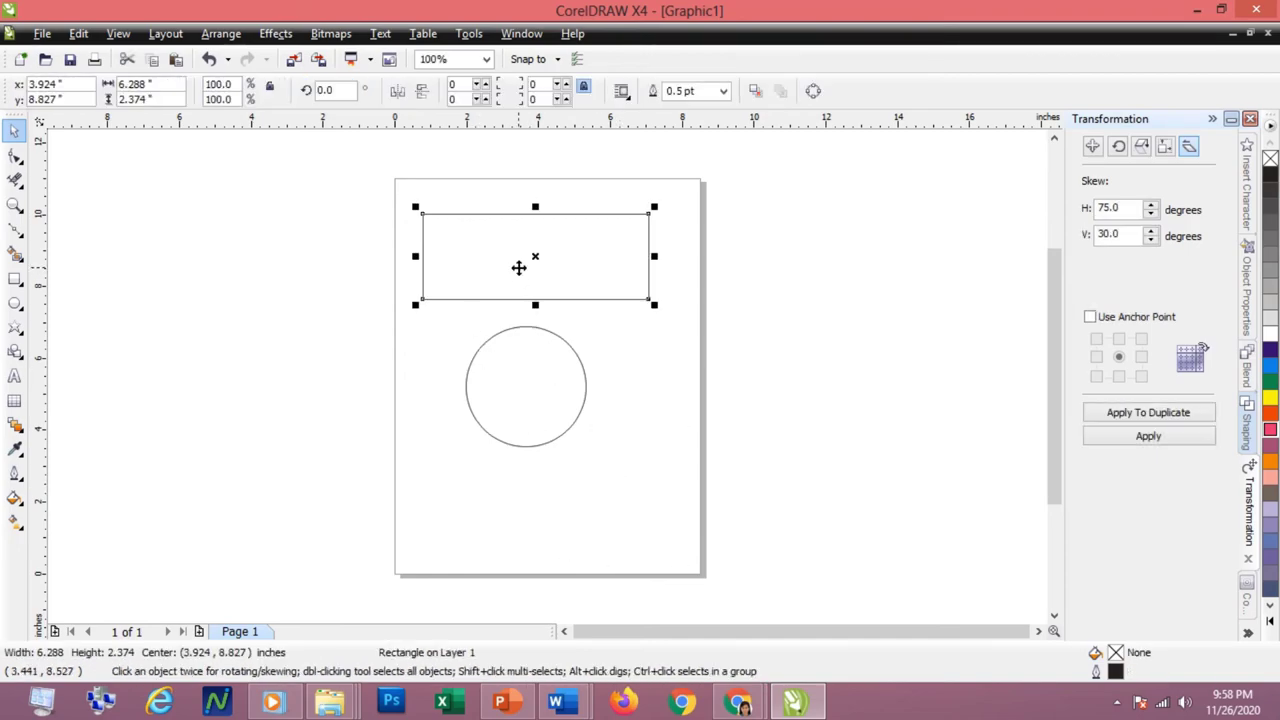
pyautogui.moveTo(521, 358); pyautogui.dragTo(526, 429)
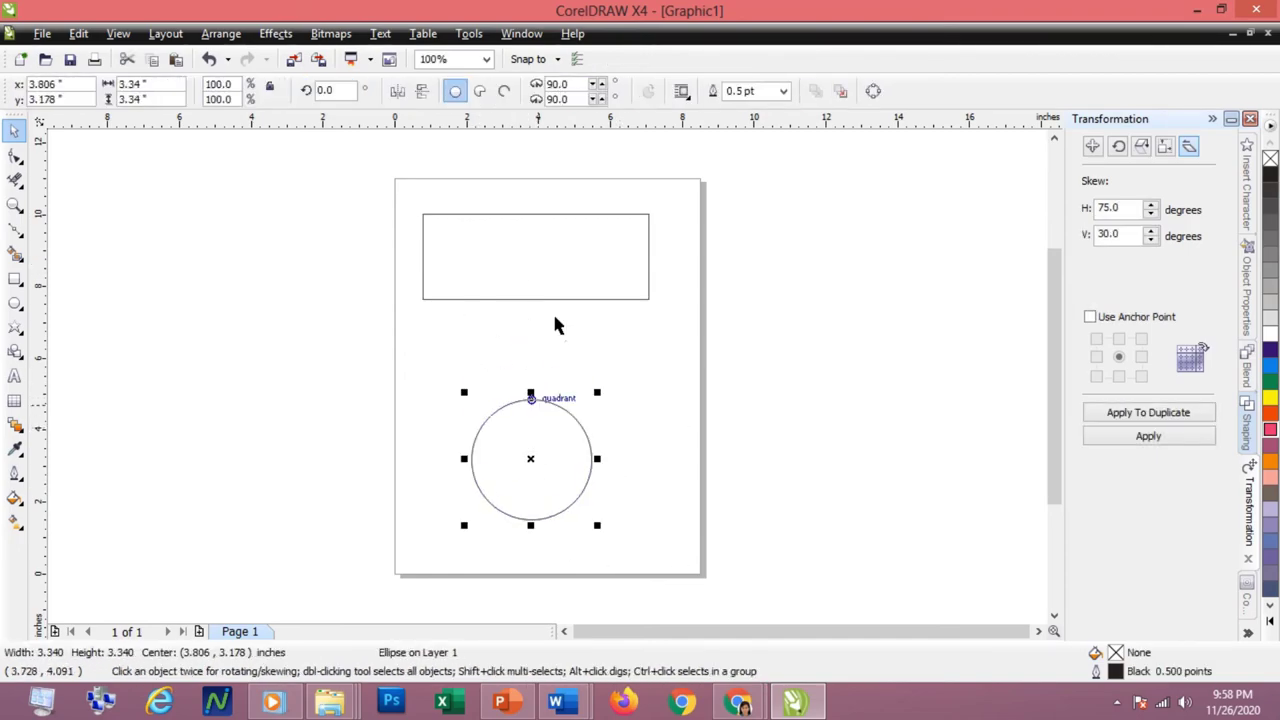
pyautogui.click(541, 245)
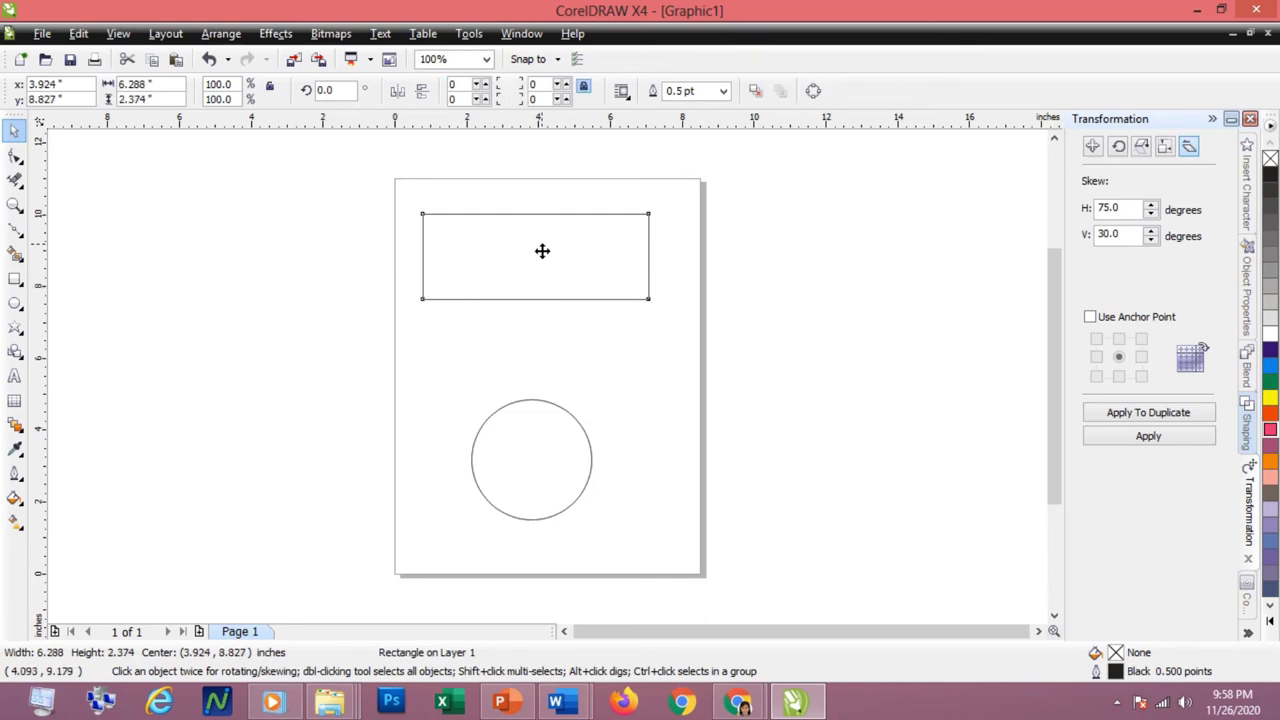
pyautogui.moveTo(542, 249); pyautogui.dragTo(533, 262)
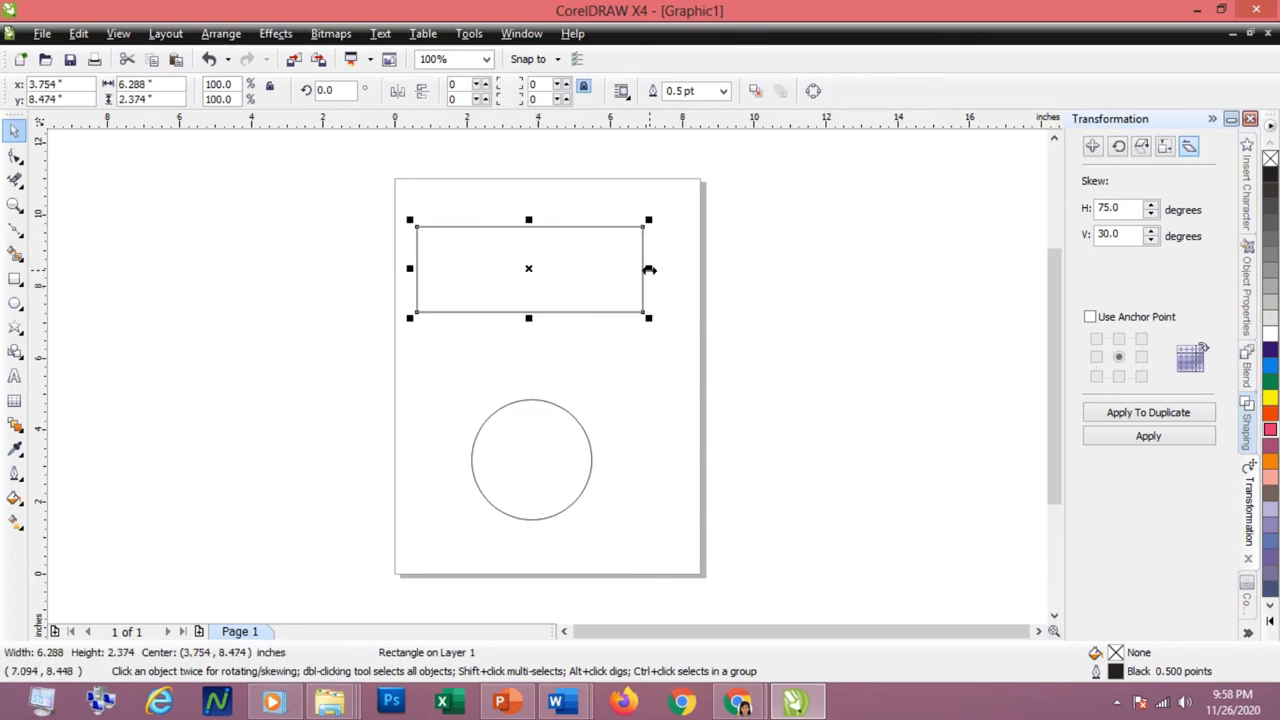
# - Narrow the rectangle to about 4.66 inches wide and try rotating it about its centre to 269.5 degrees
pyautogui.moveTo(649, 269); pyautogui.dragTo(586, 270)
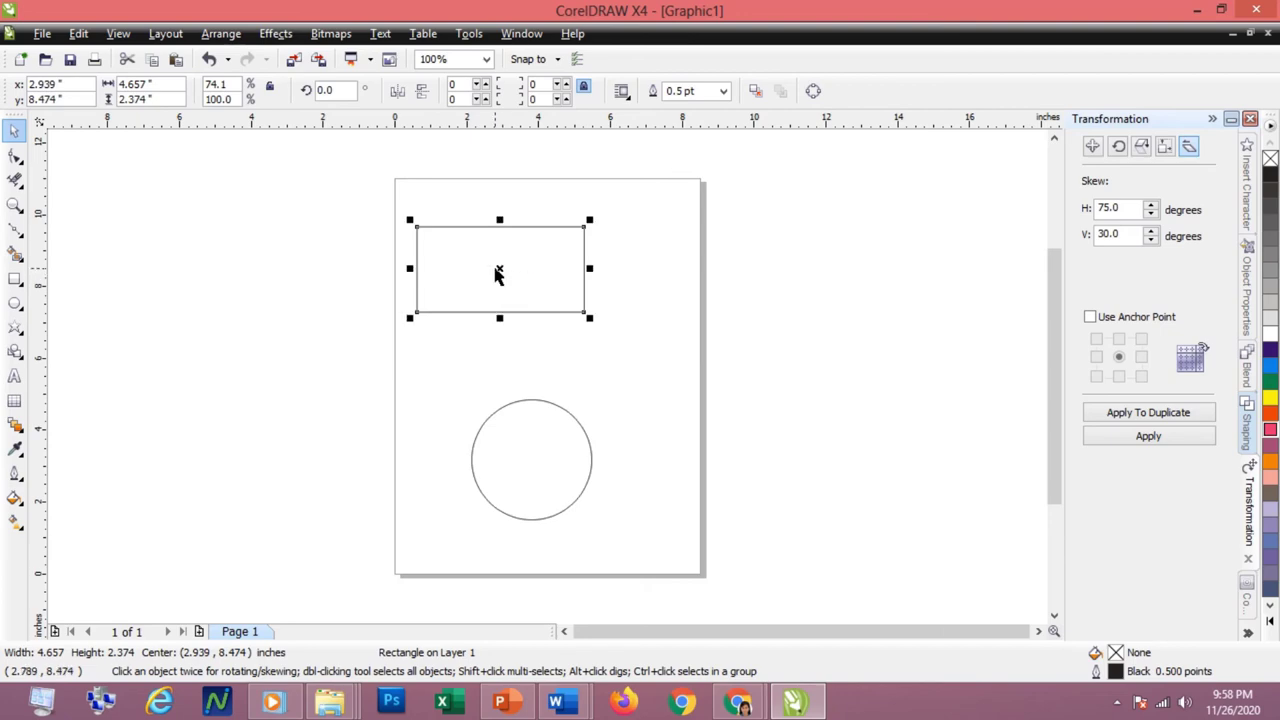
pyautogui.click(500, 269)
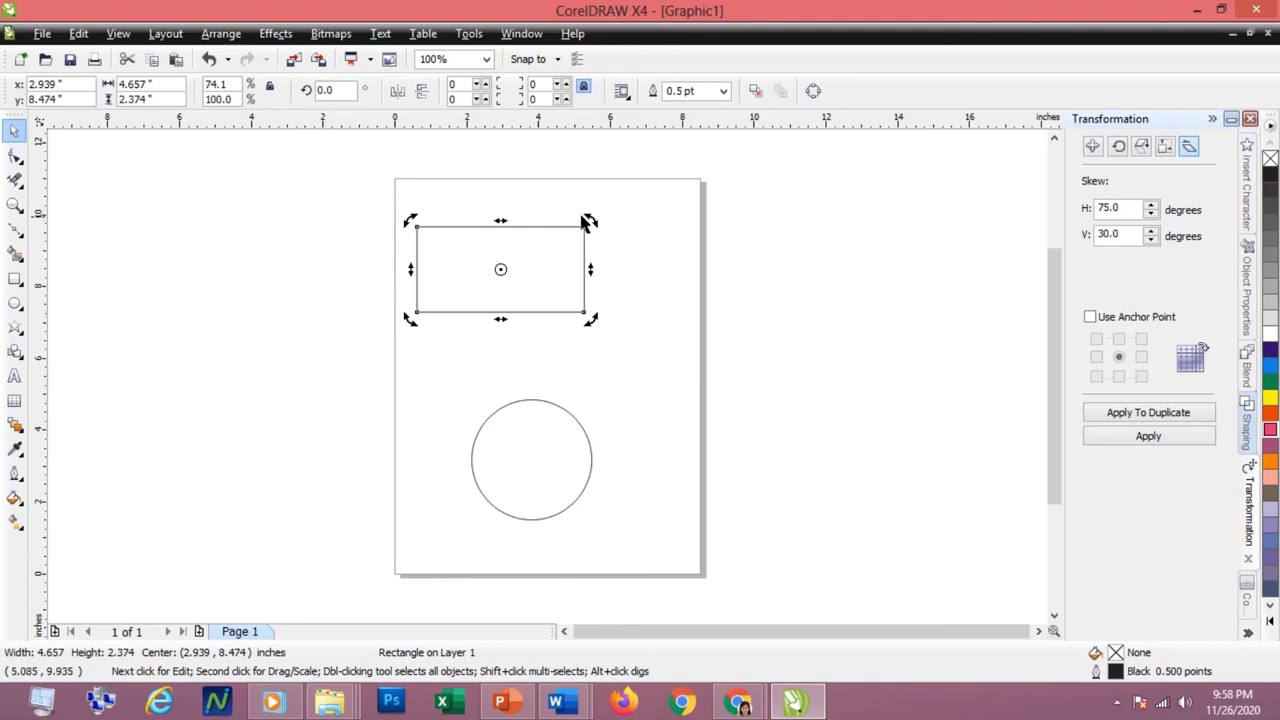
pyautogui.moveTo(593, 219); pyautogui.dragTo(548, 359)
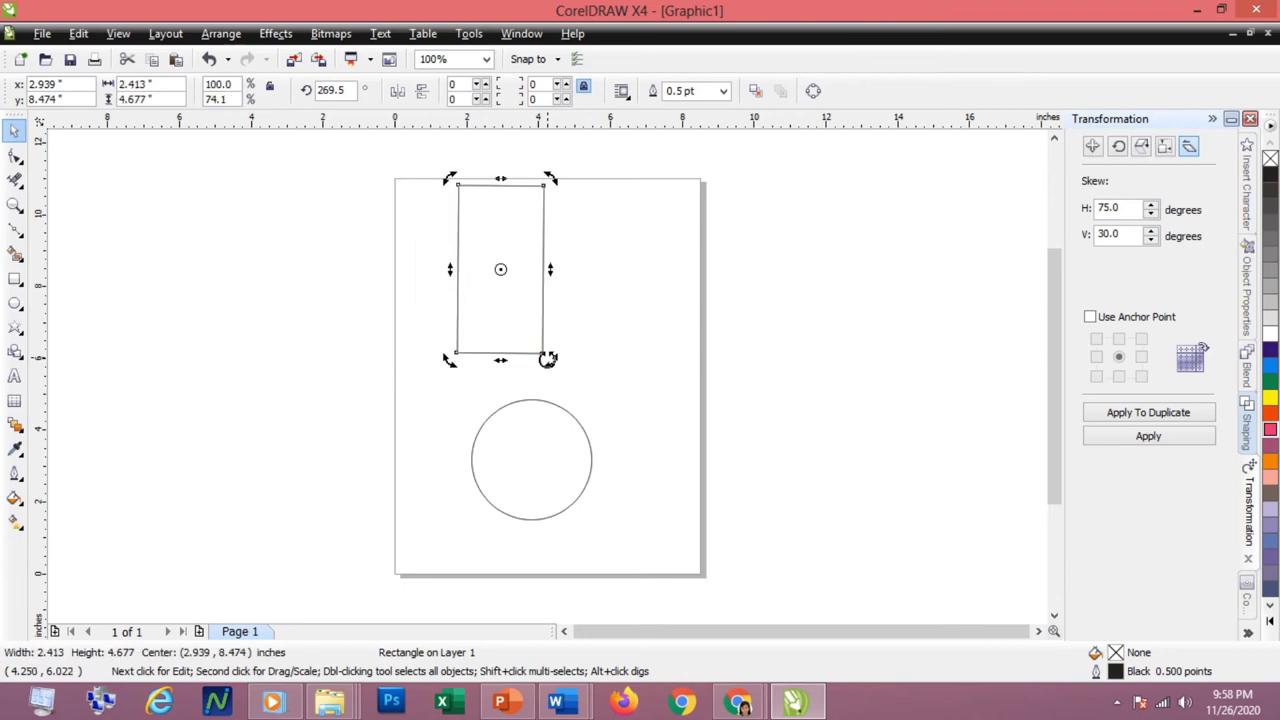
pyautogui.hotkey('ctrl', 'z')
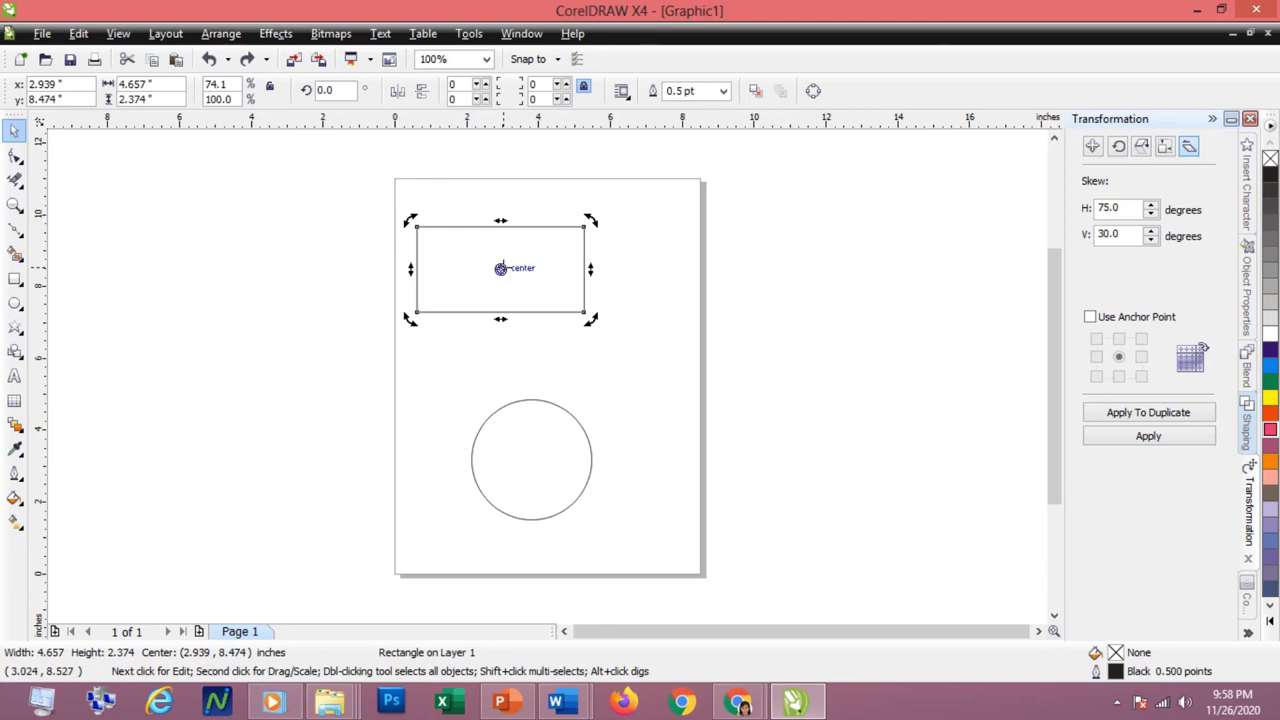
# - Move the rectangle's rotation centre to its lower-right corner and try rotating it about that corner to 180 degrees and back to 356.5 degrees
pyautogui.moveTo(500, 268); pyautogui.dragTo(580, 305)
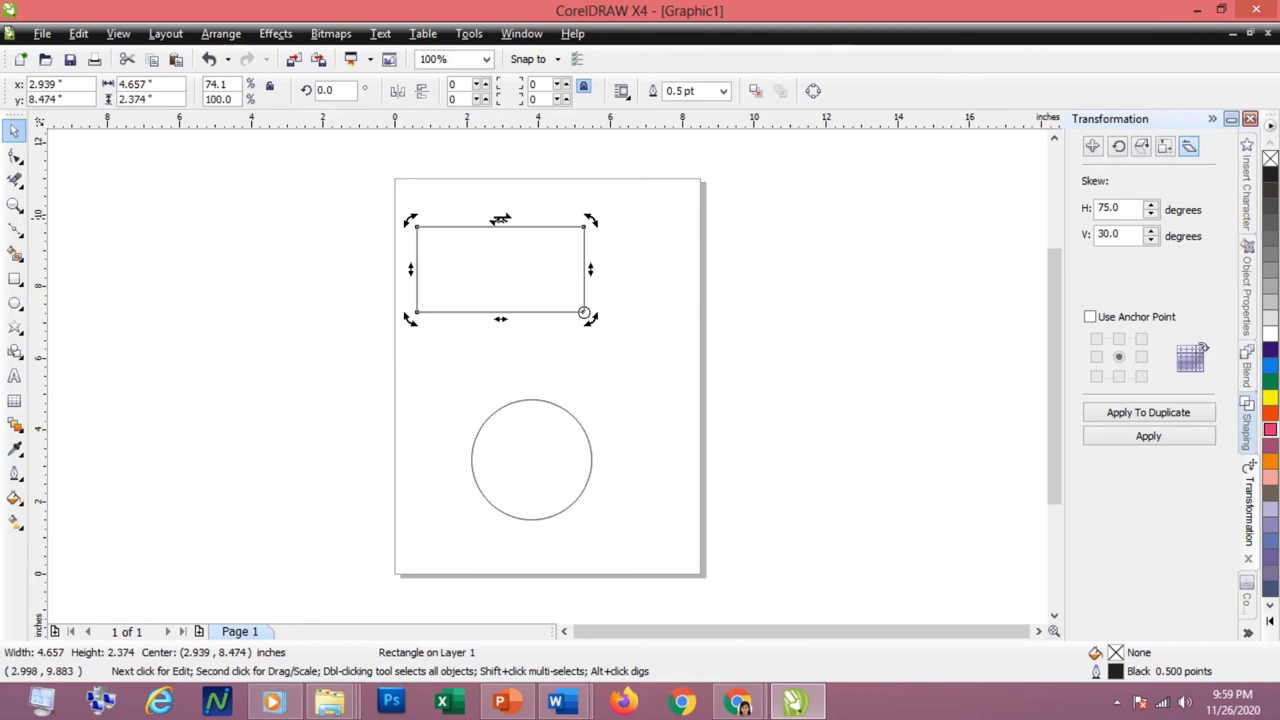
pyautogui.moveTo(499, 219); pyautogui.dragTo(586, 216)
pyautogui.hotkey('ctrl', 'z')
pyautogui.moveTo(406, 221); pyautogui.dragTo(633, 338)
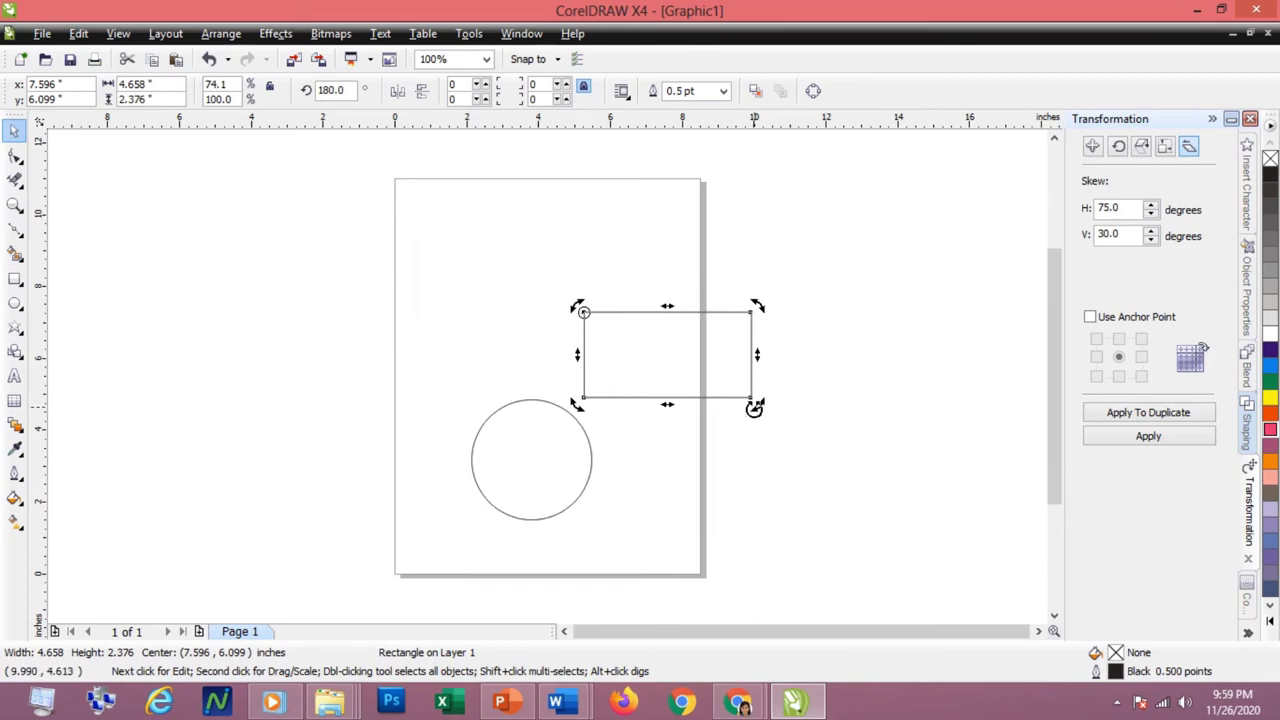
pyautogui.moveTo(753, 409)
pyautogui.mouseDown()
pyautogui.moveTo(691, 274)
pyautogui.moveTo(549, 263)
pyautogui.moveTo(537, 304)
pyautogui.moveTo(528, 274)
pyautogui.moveTo(488, 264)
pyautogui.moveTo(503, 264)
pyautogui.mouseUp()
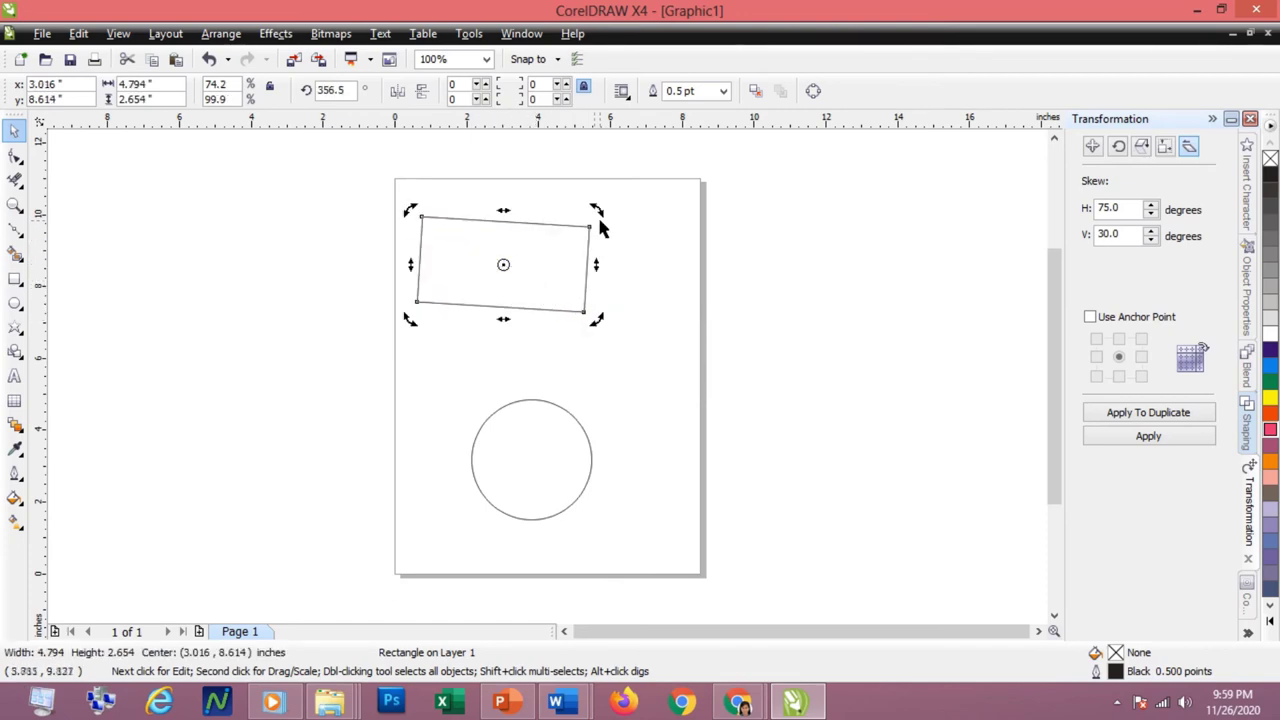
# - Undo the rectangle's trial rotations and its width reduction
pyautogui.moveTo(600, 206); pyautogui.dragTo(544, 302)
pyautogui.press('Escape')
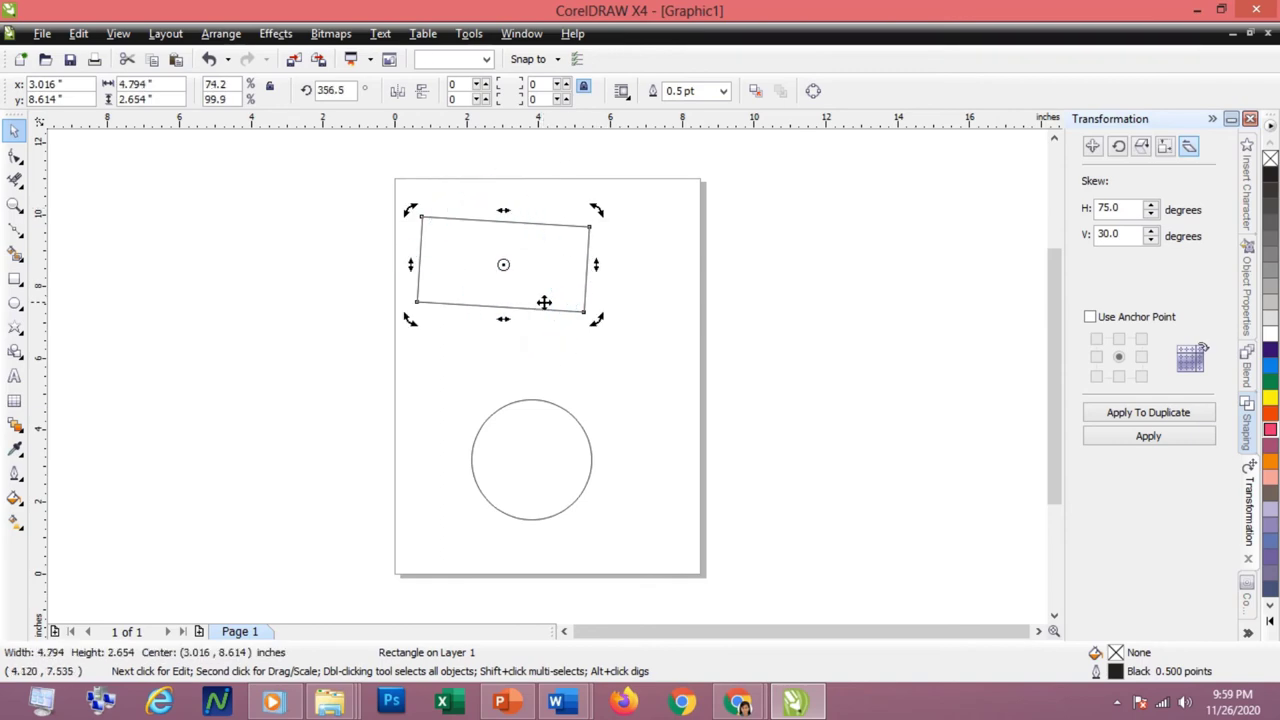
pyautogui.hotkey('ctrl', 'z')
pyautogui.hotkey('ctrl', 'z')
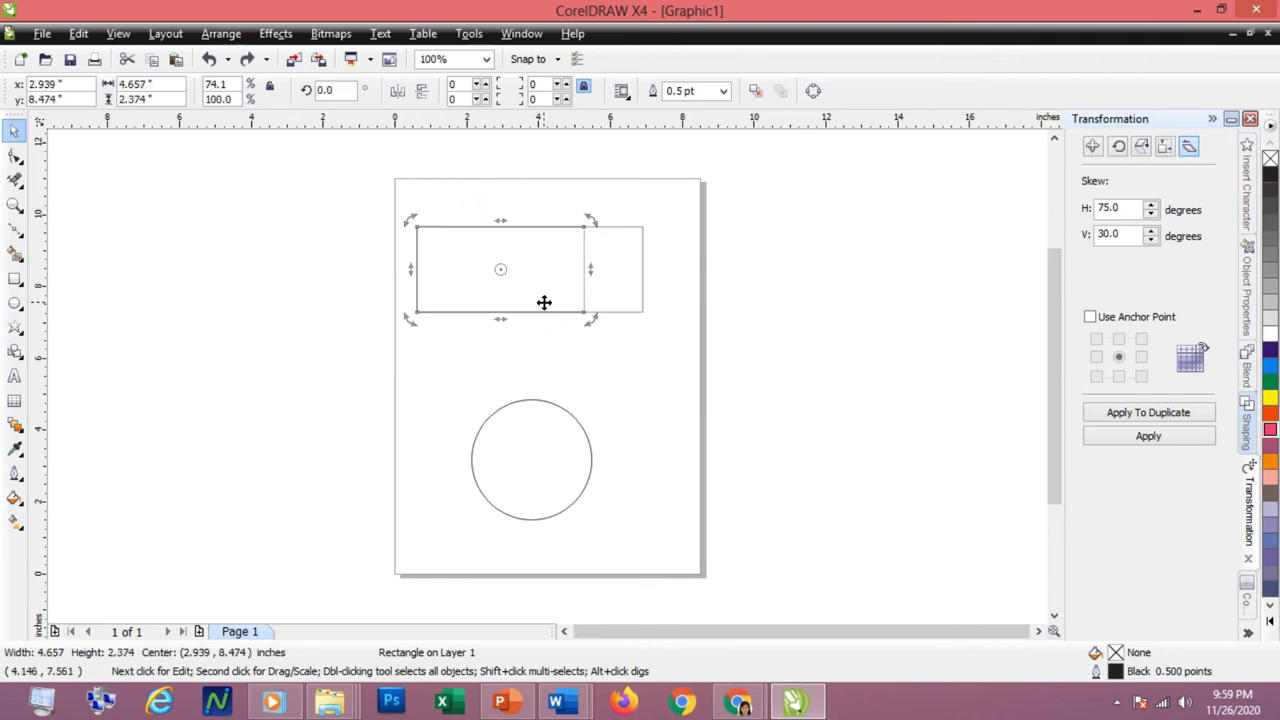
pyautogui.hotkey('ctrl', 'z')
# - Rotate the circle about its own centre to 240.7 degrees
pyautogui.click(530, 432)
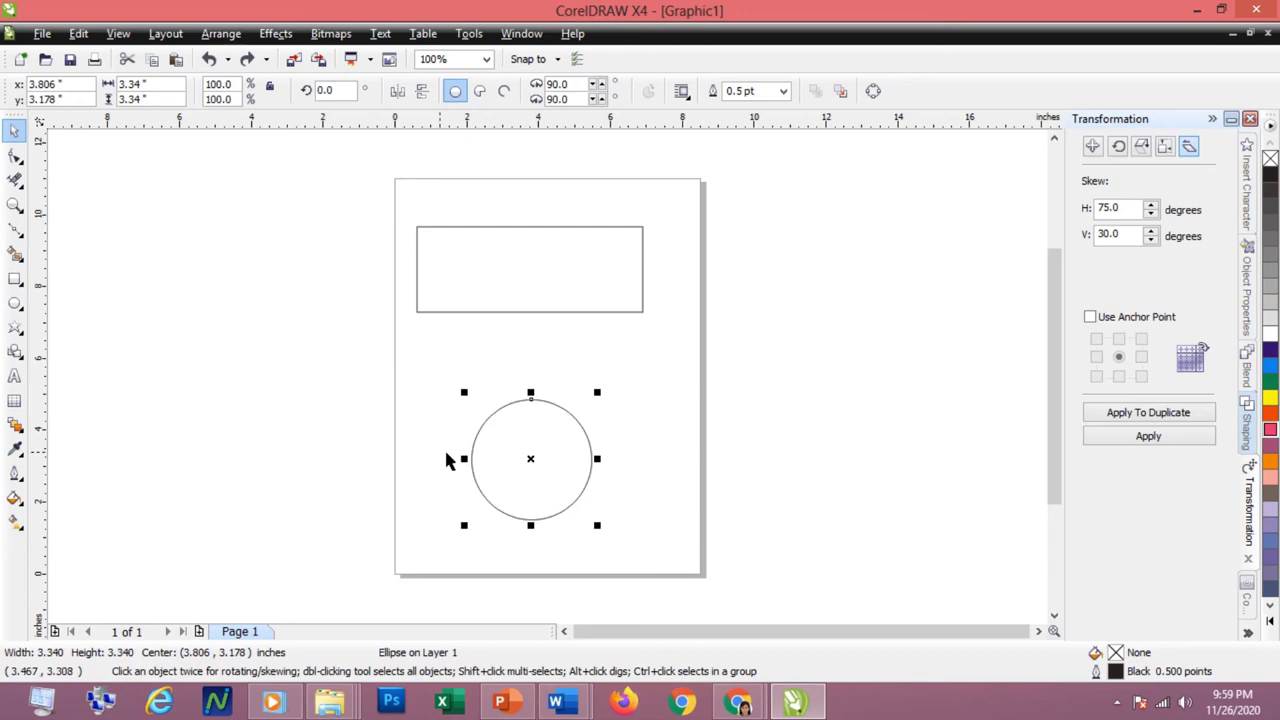
pyautogui.click(518, 460)
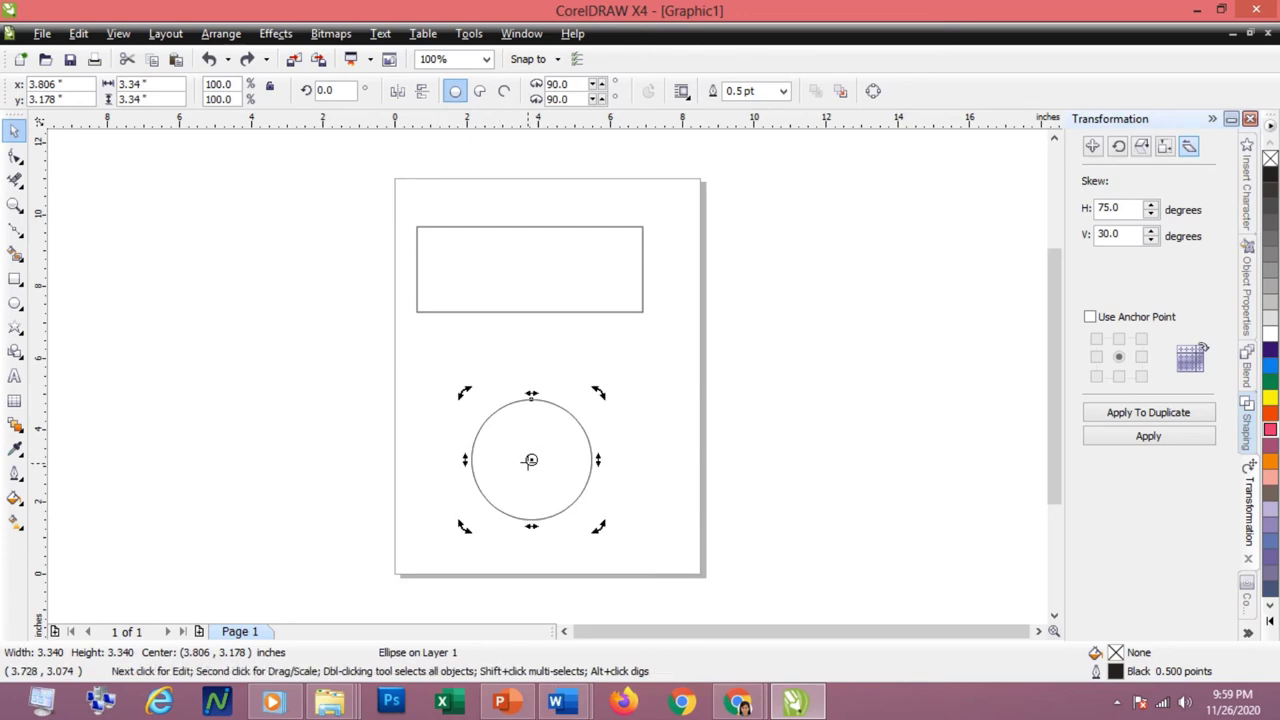
pyautogui.moveTo(600, 390); pyautogui.dragTo(556, 544)
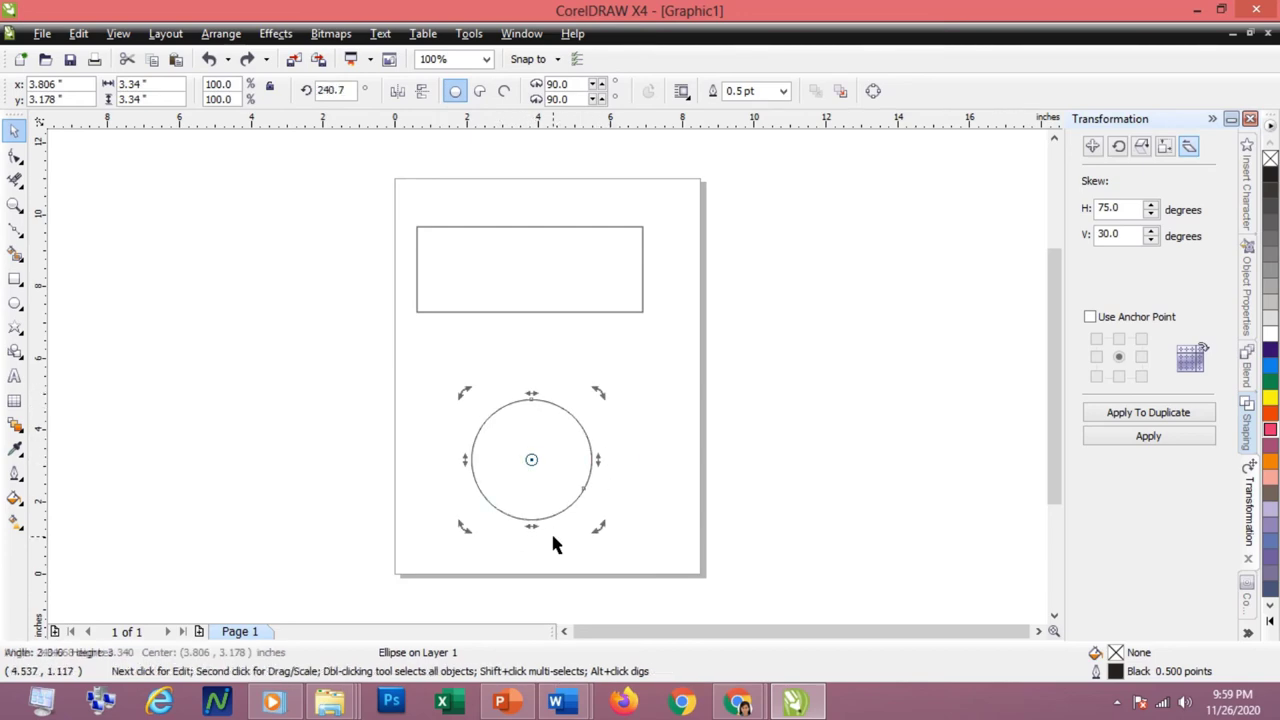
pyautogui.click(530, 458)
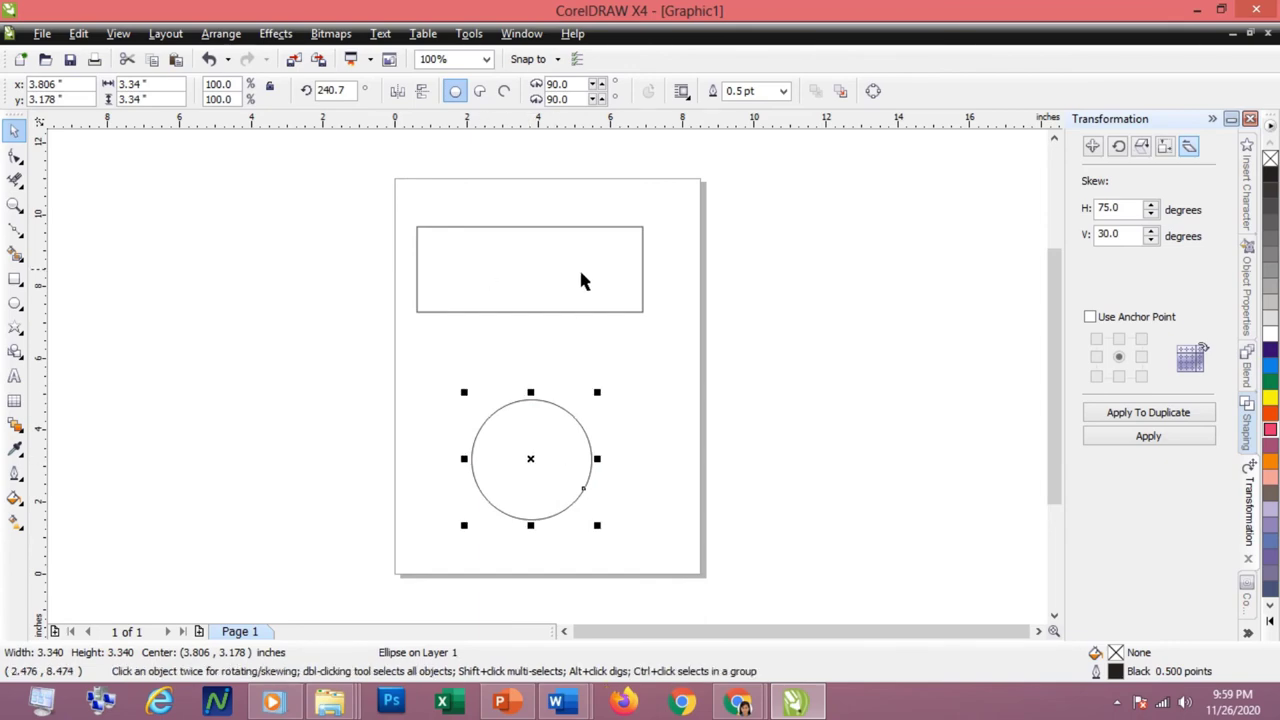
# - Skew the circle horizontally to the right into a slanted ellipse about 4.94 inches wide
pyautogui.click(526, 268)
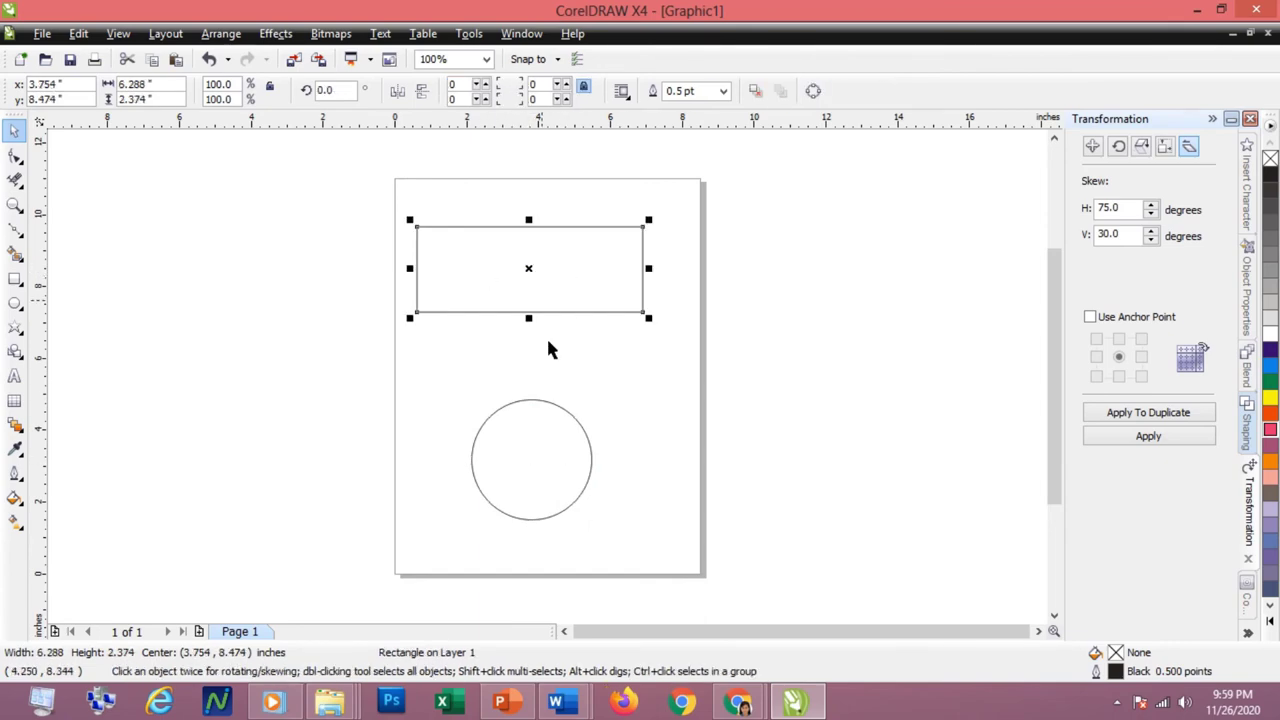
pyautogui.click(541, 466)
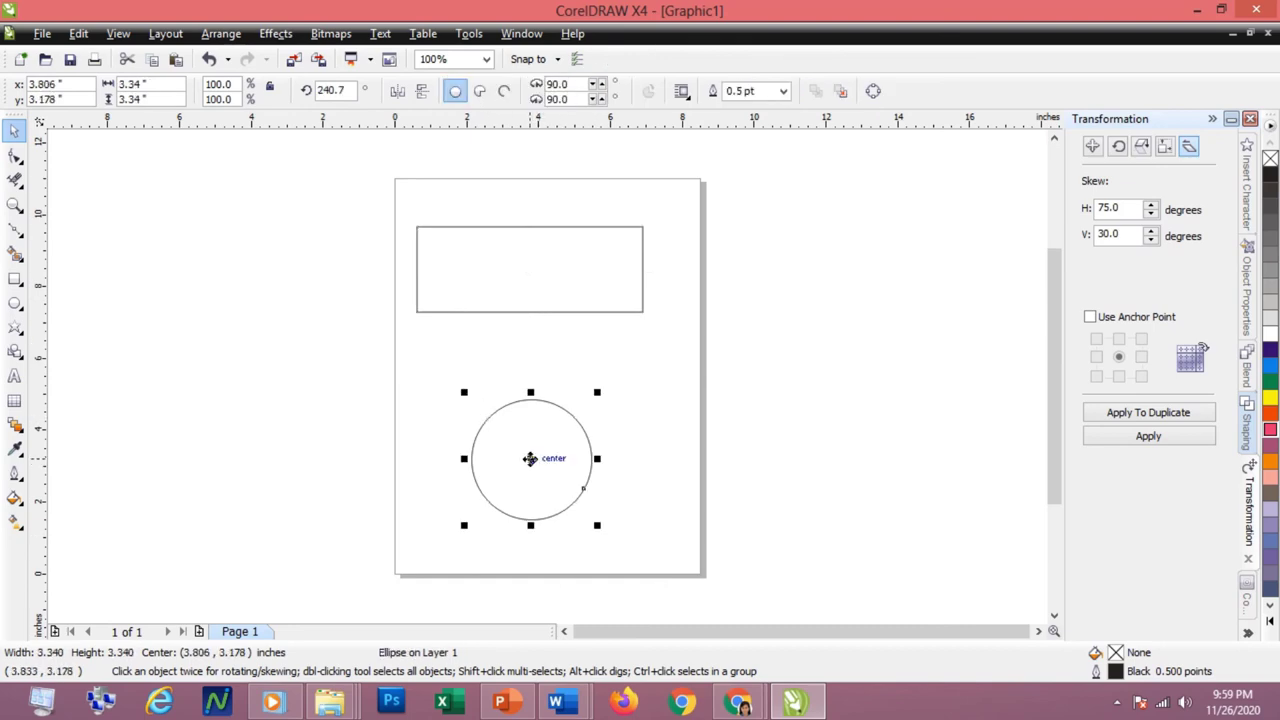
pyautogui.click(534, 459)
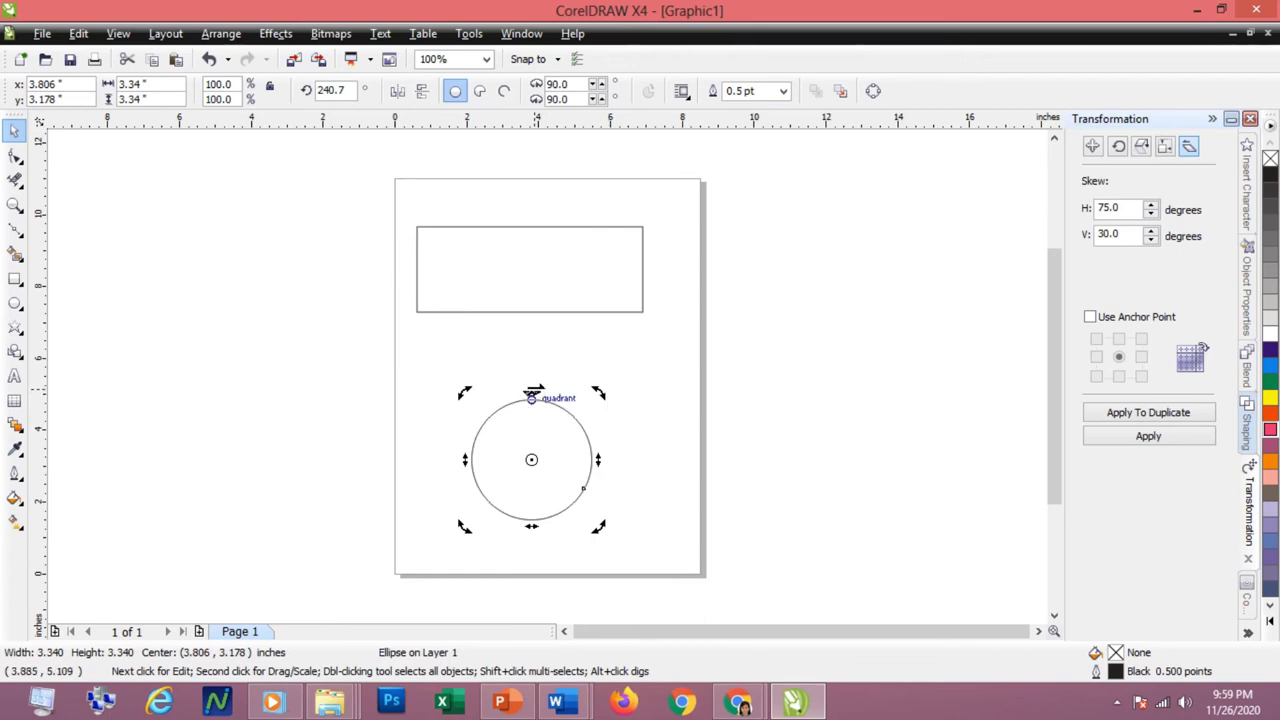
pyautogui.moveTo(534, 391); pyautogui.dragTo(666, 380)
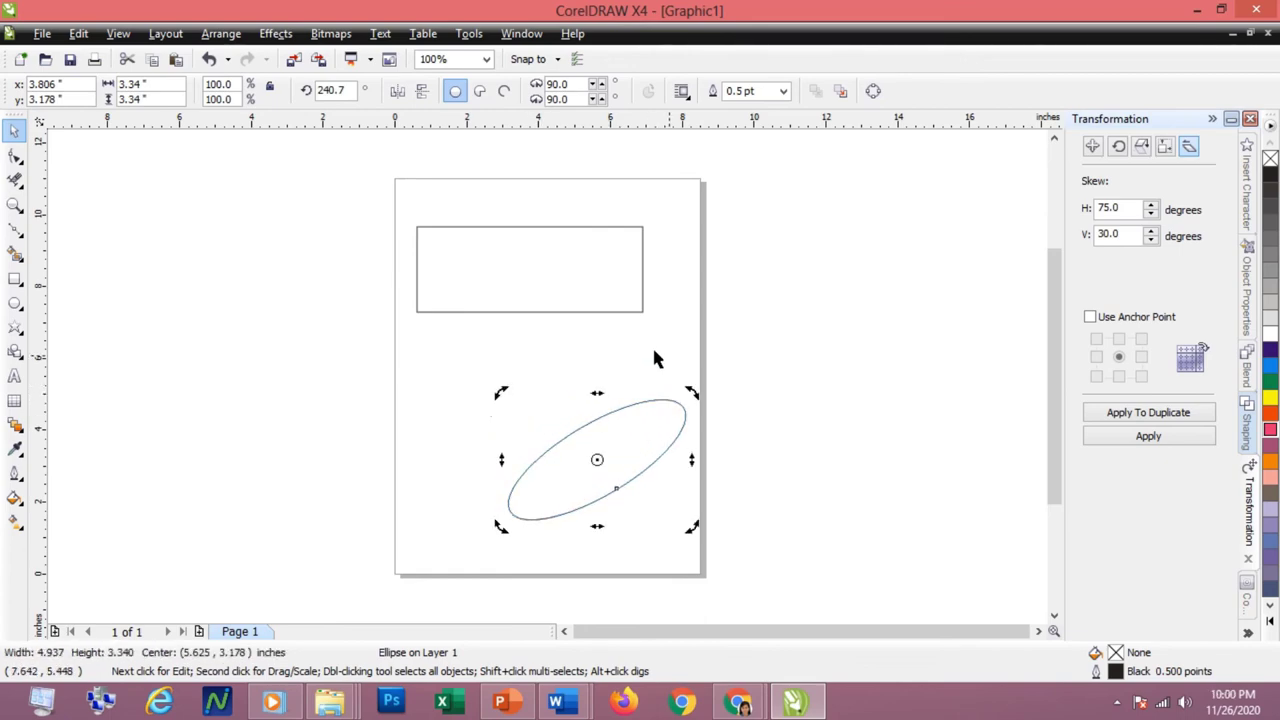
# - Skew the rectangle horizontally from both long edges into a parallelogram about 14 inches wide, and rotate it to 353 degrees
pyautogui.click(548, 280)
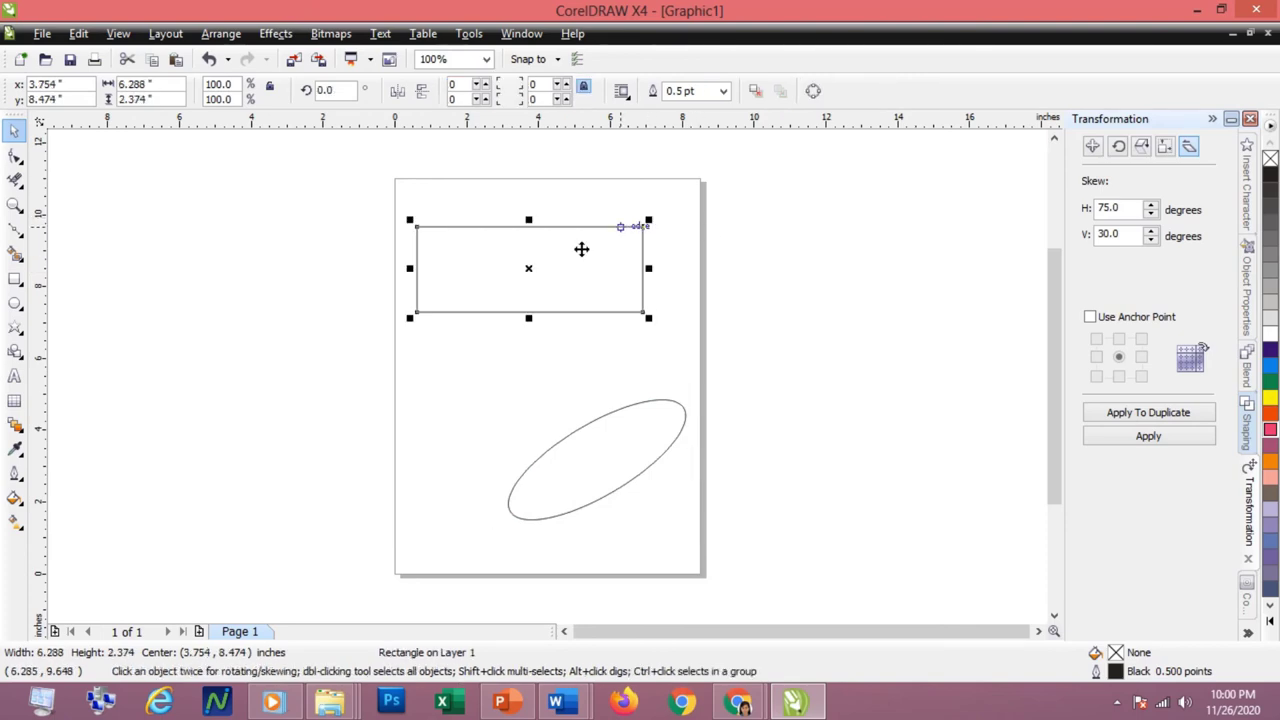
pyautogui.click(534, 268)
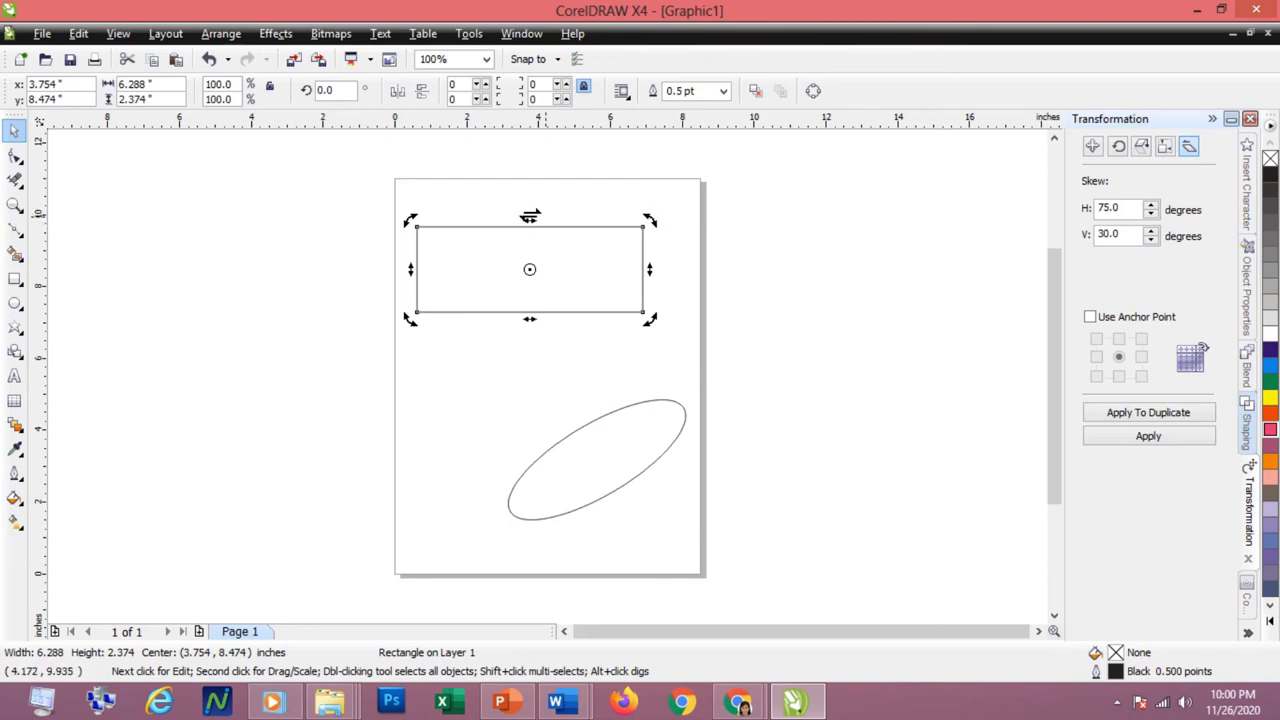
pyautogui.moveTo(528, 218); pyautogui.dragTo(714, 210)
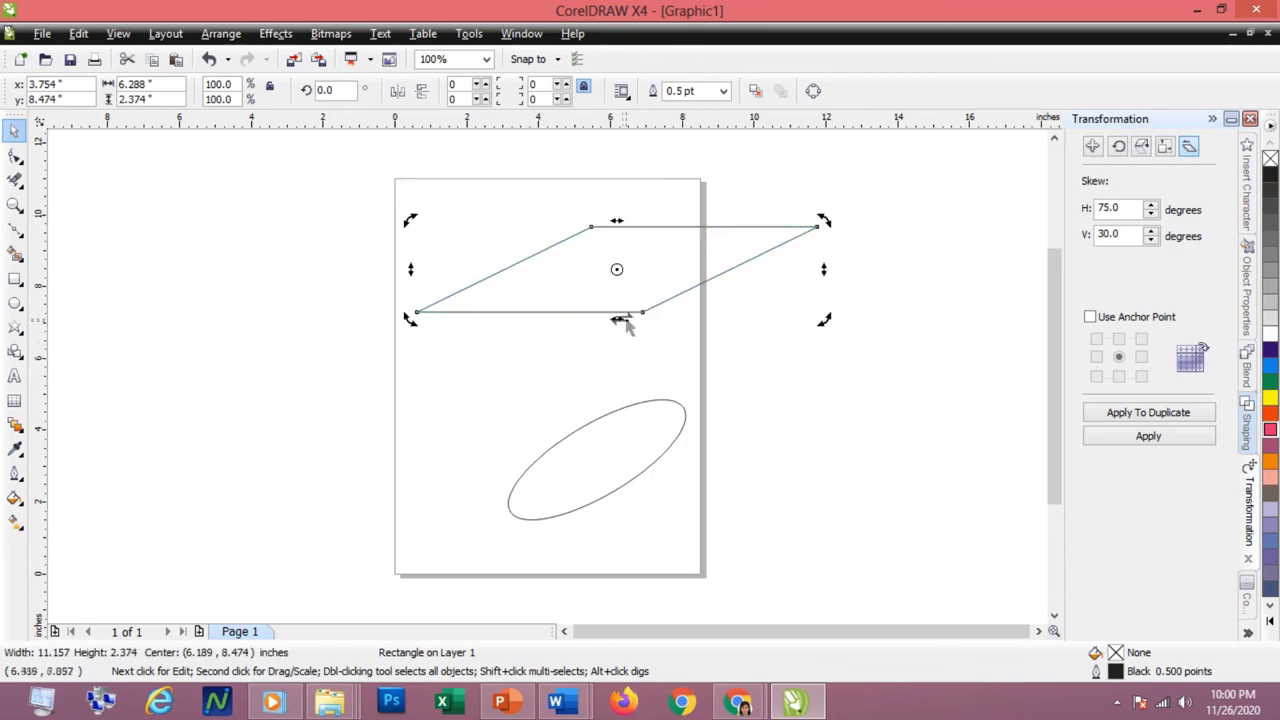
pyautogui.moveTo(622, 322); pyautogui.dragTo(504, 328)
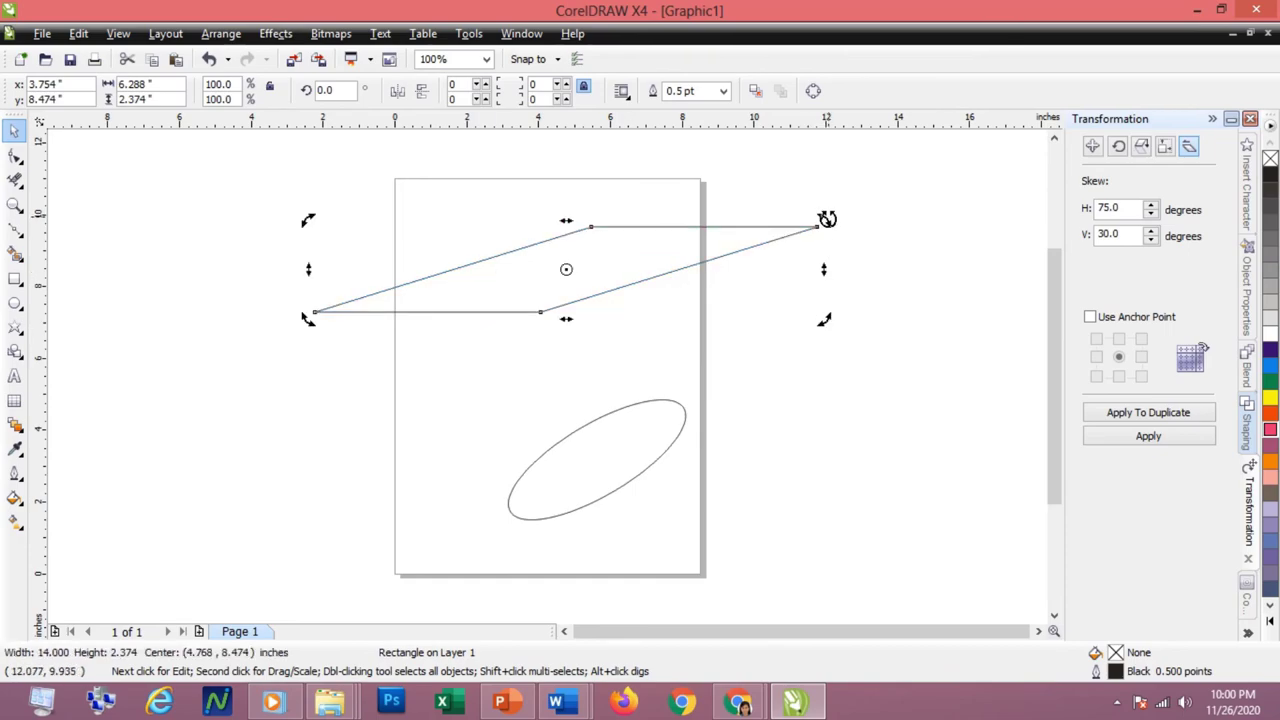
pyautogui.moveTo(827, 219); pyautogui.dragTo(838, 260)
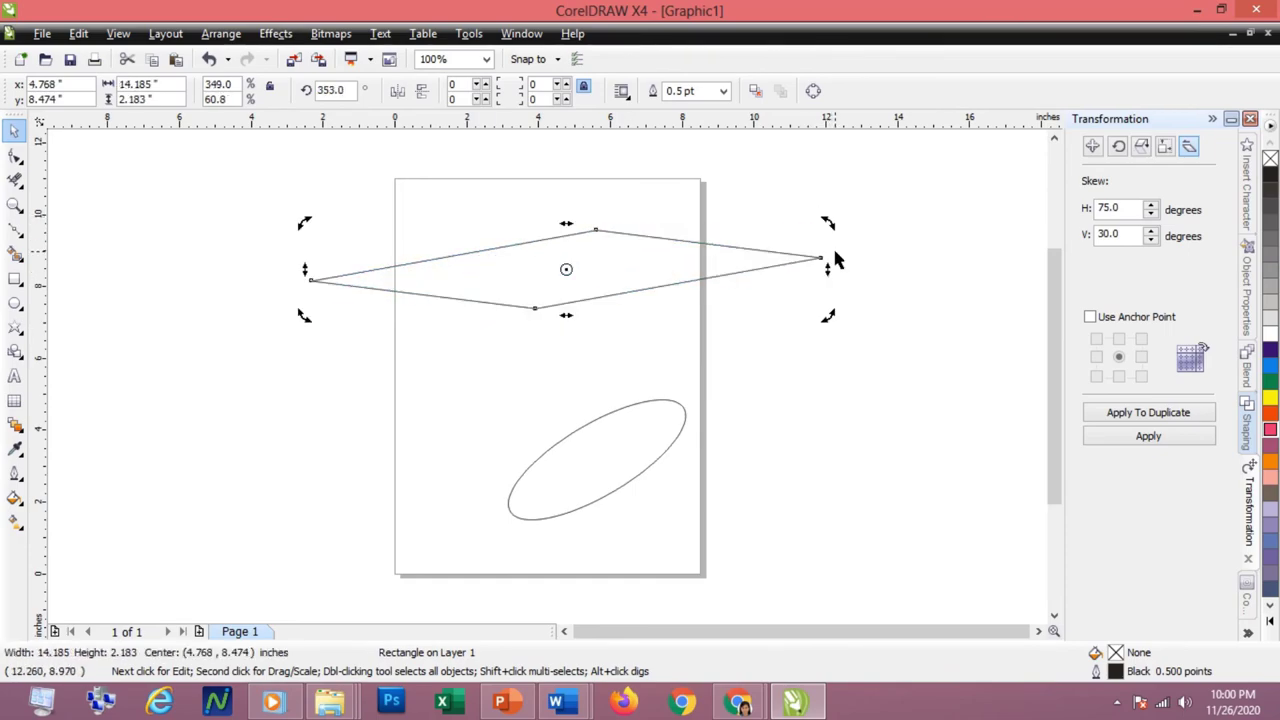
pyautogui.click(925, 345)
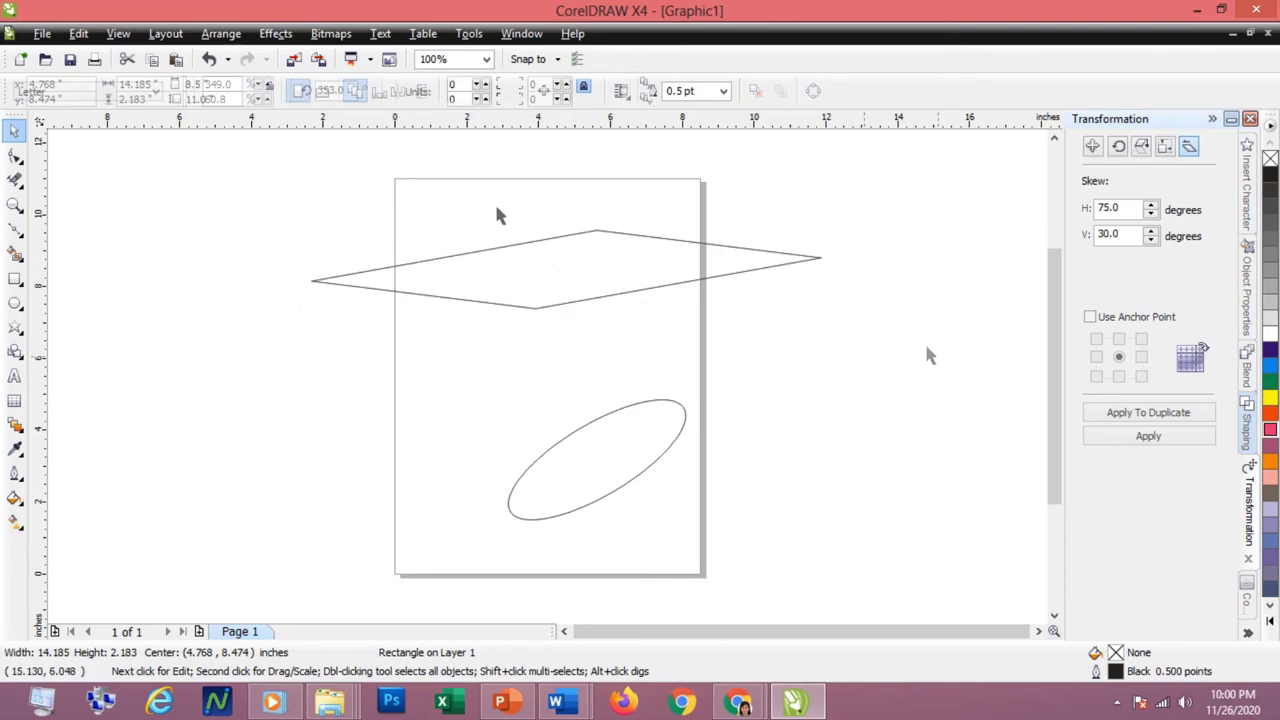
# - Narrow the parallelogram to about 7.02 inches from both ends, and move it within the page, centred near (4.52, 8.08)
pyautogui.click(643, 285)
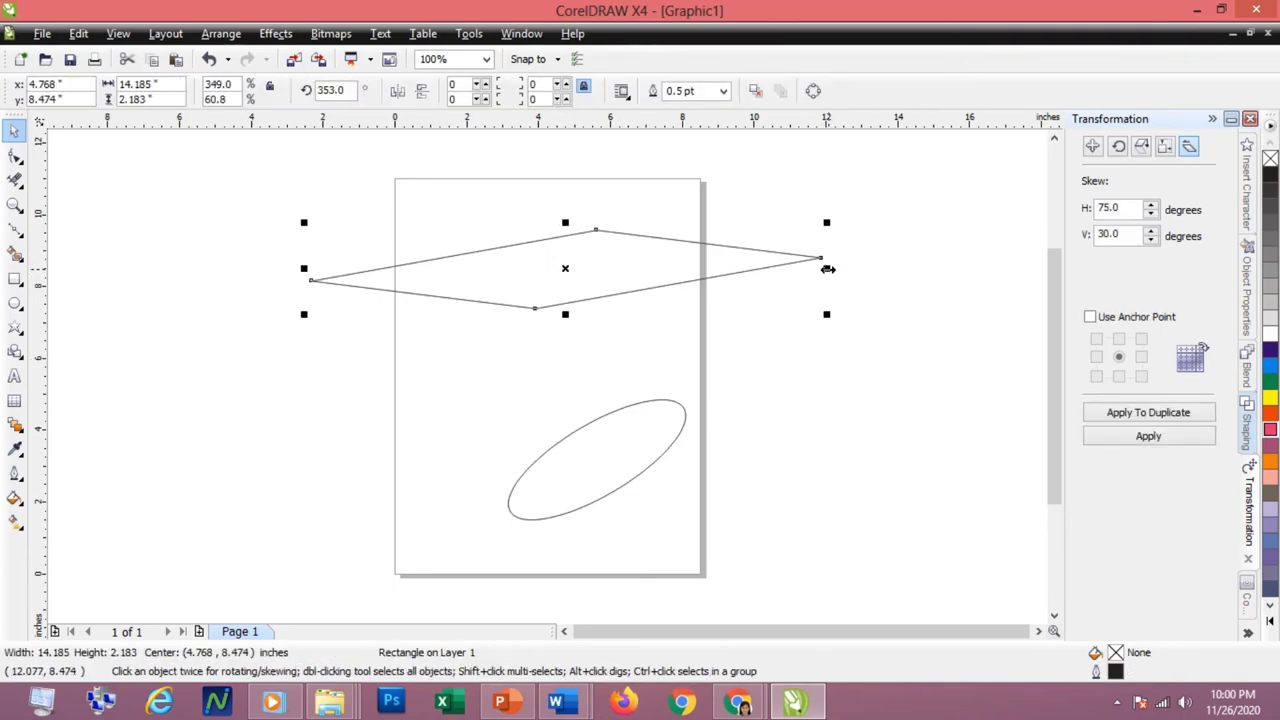
pyautogui.moveTo(827, 268); pyautogui.dragTo(643, 268)
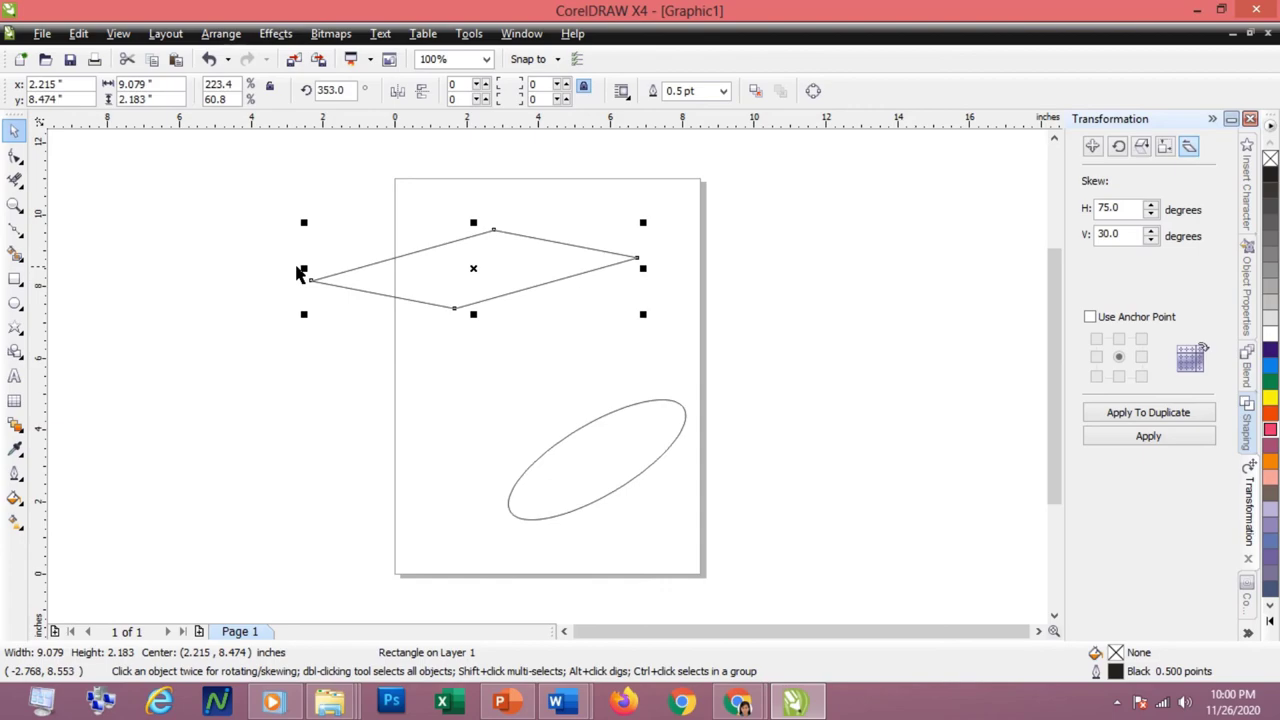
pyautogui.moveTo(305, 268); pyautogui.dragTo(378, 268)
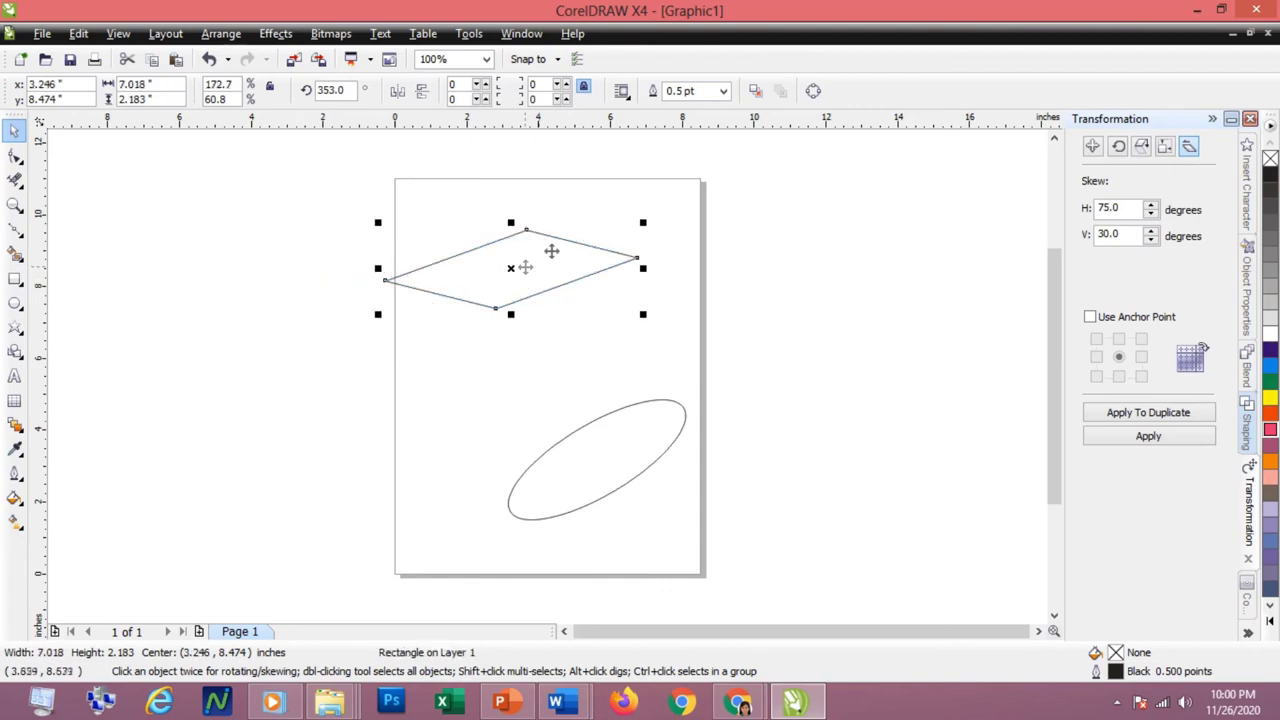
pyautogui.moveTo(551, 251); pyautogui.dragTo(594, 263)
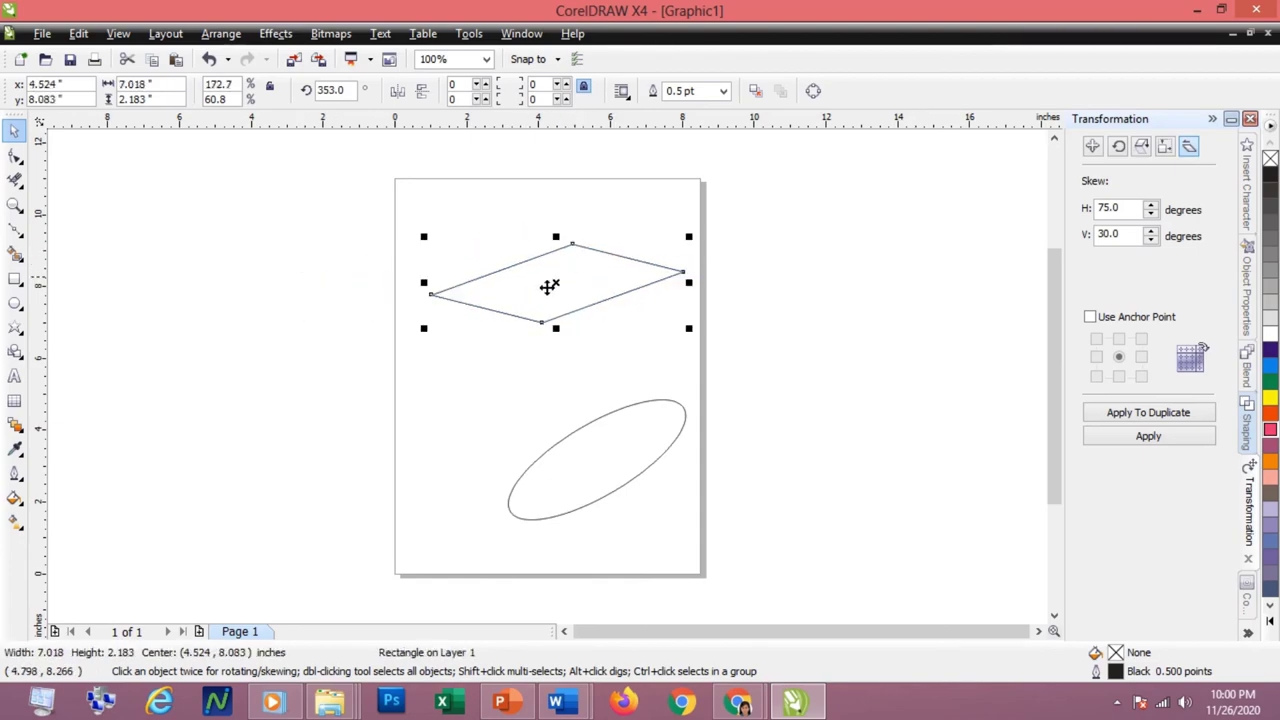
# - Skew the parallelogram horizontally and vertically into a flatter slanted shape about 7.21 by 1.4 inches
pyautogui.click(556, 286)
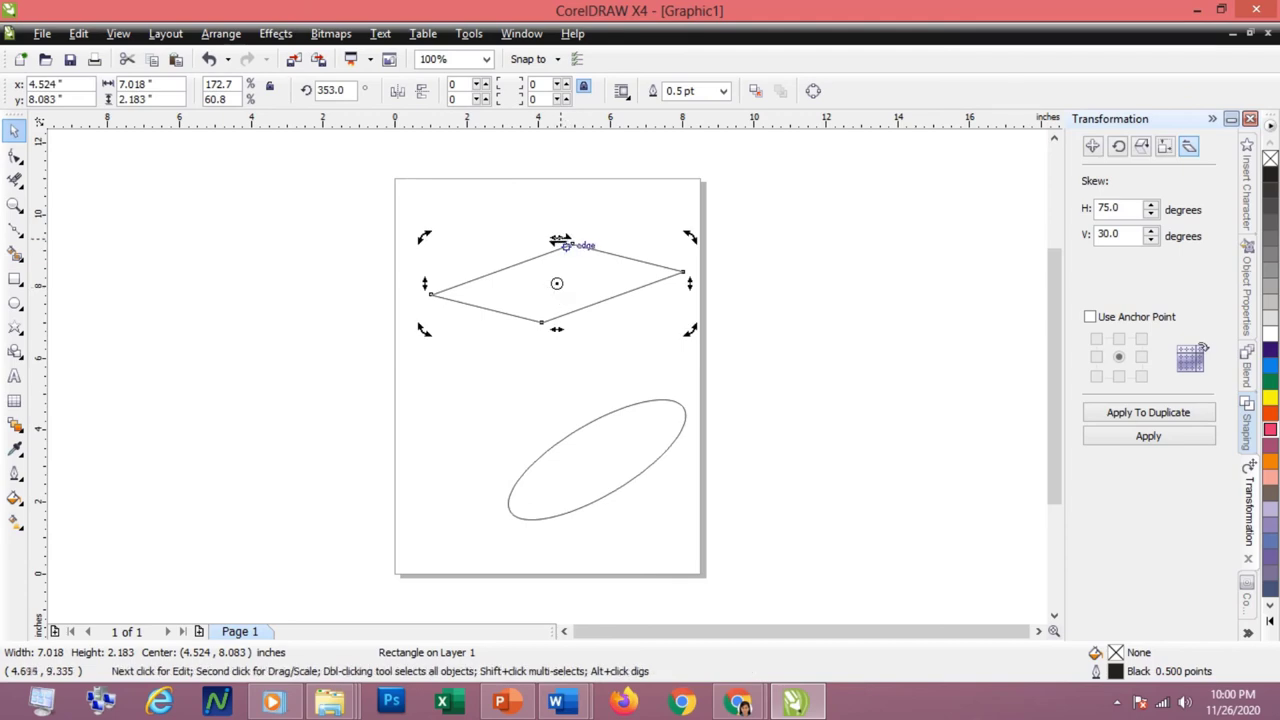
pyautogui.moveTo(560, 243); pyautogui.dragTo(633, 255)
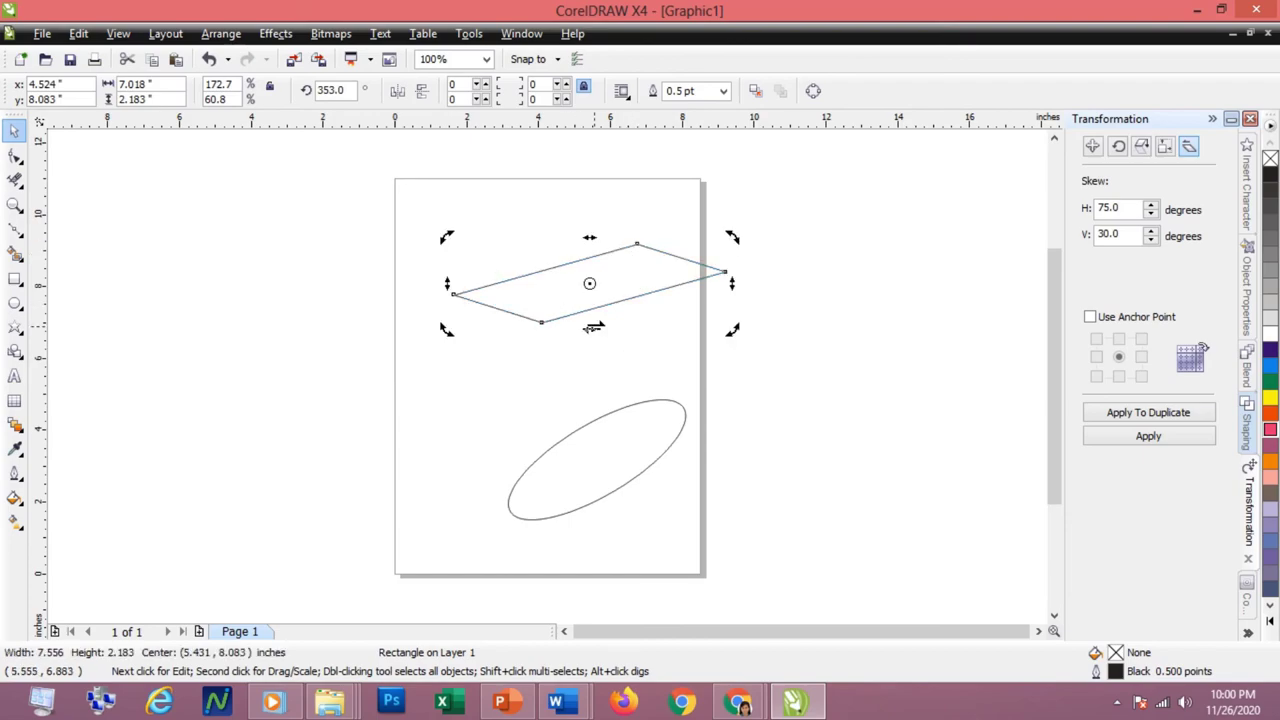
pyautogui.moveTo(592, 330); pyautogui.dragTo(517, 340)
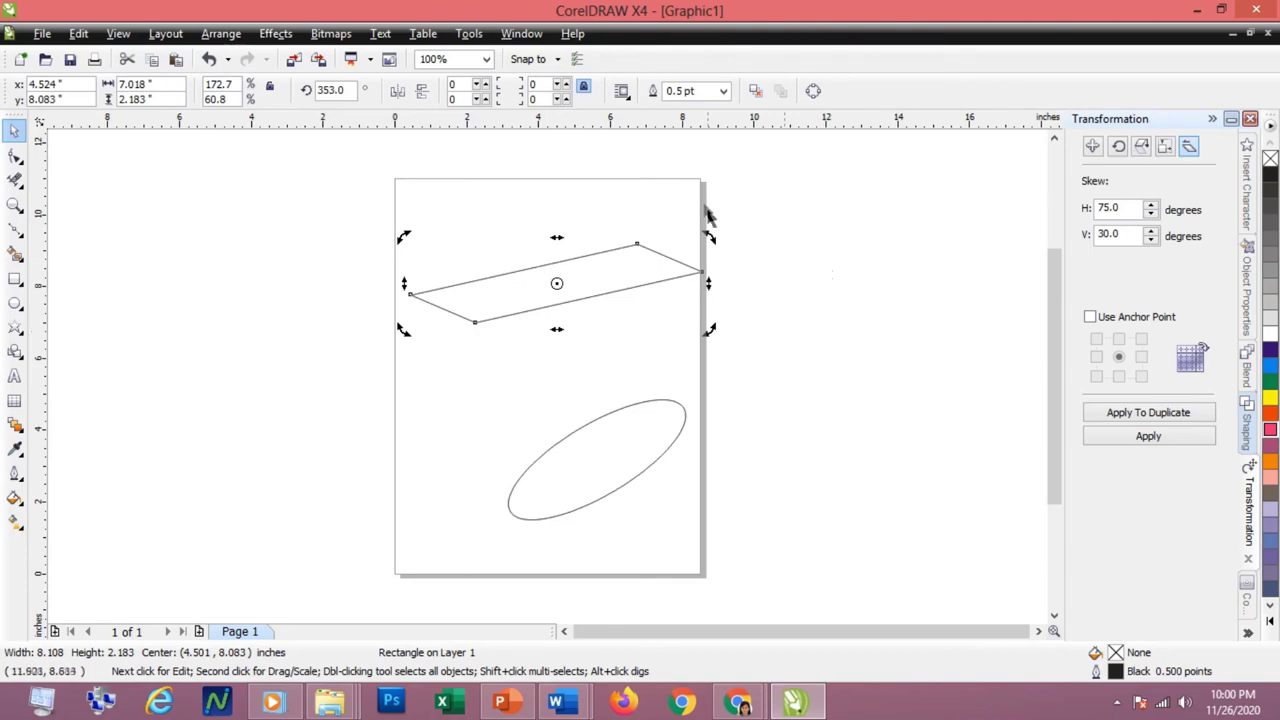
pyautogui.moveTo(710, 283); pyautogui.dragTo(676, 309)
pyautogui.click(752, 330)
pyautogui.click(683, 314)
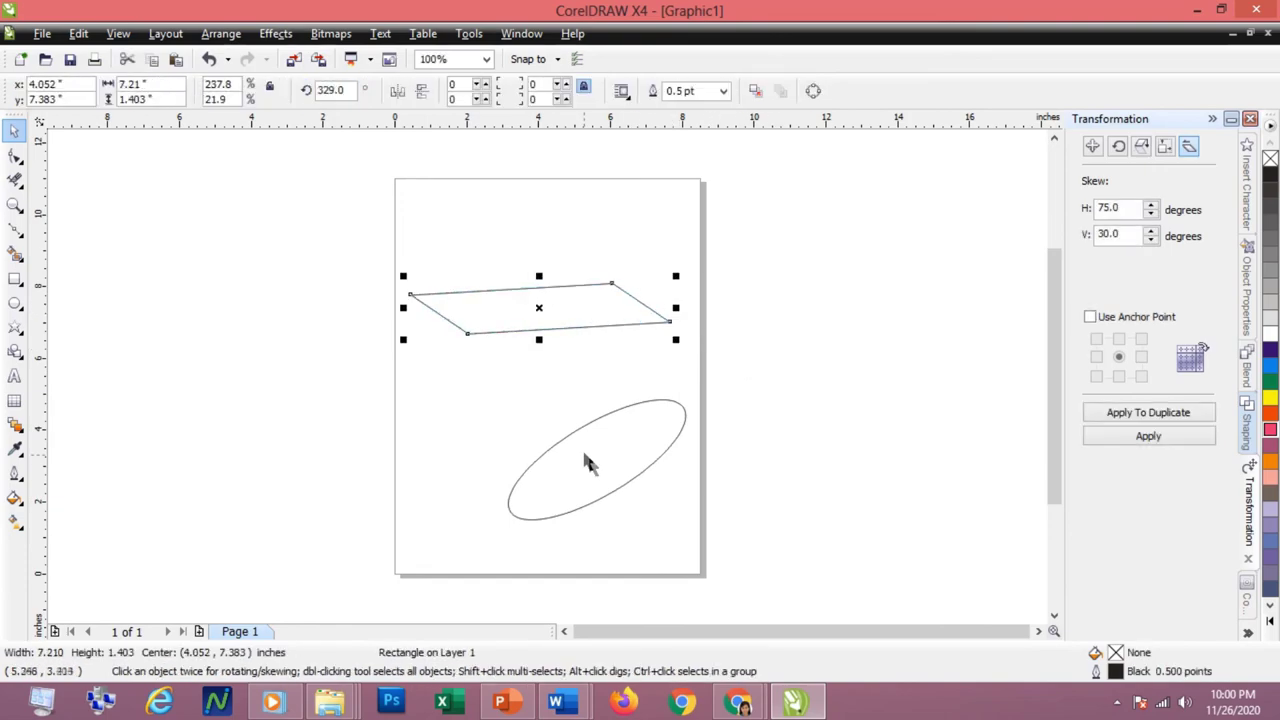
# - Skew the ellipse horizontally to about 10.83 inches wide, moving it up toward the parallelogram
pyautogui.click(607, 434)
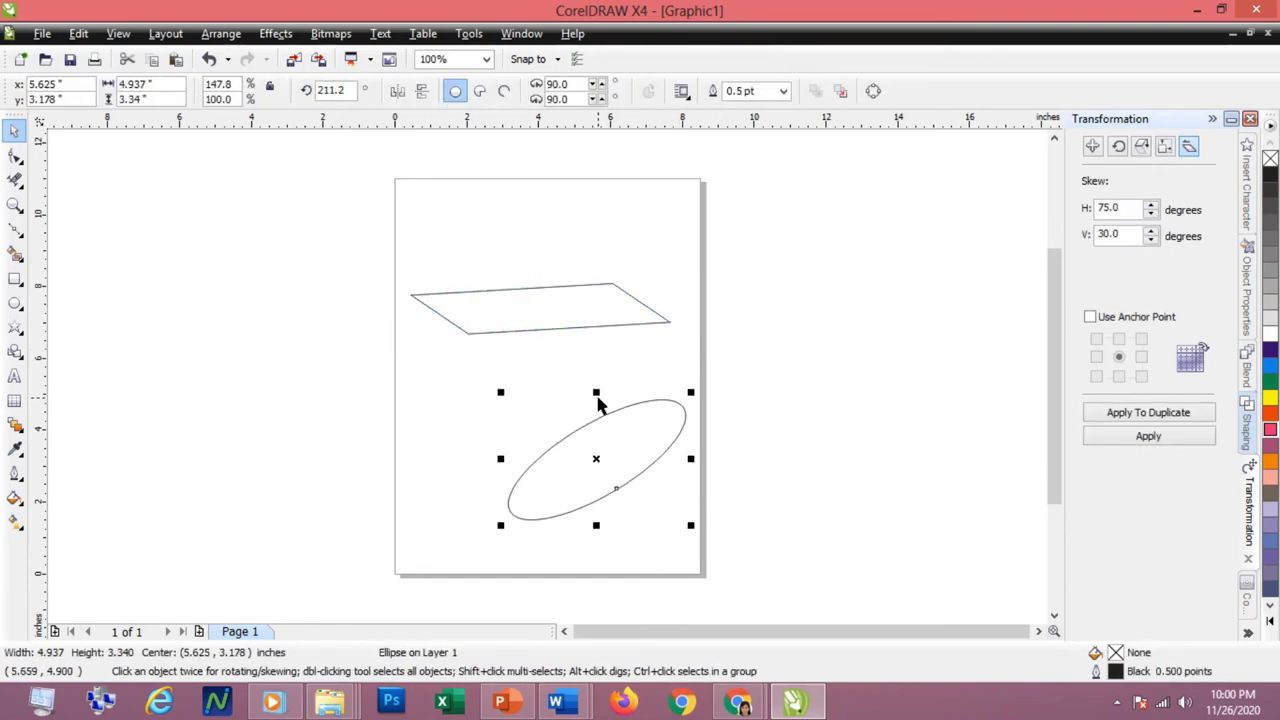
pyautogui.click(595, 460)
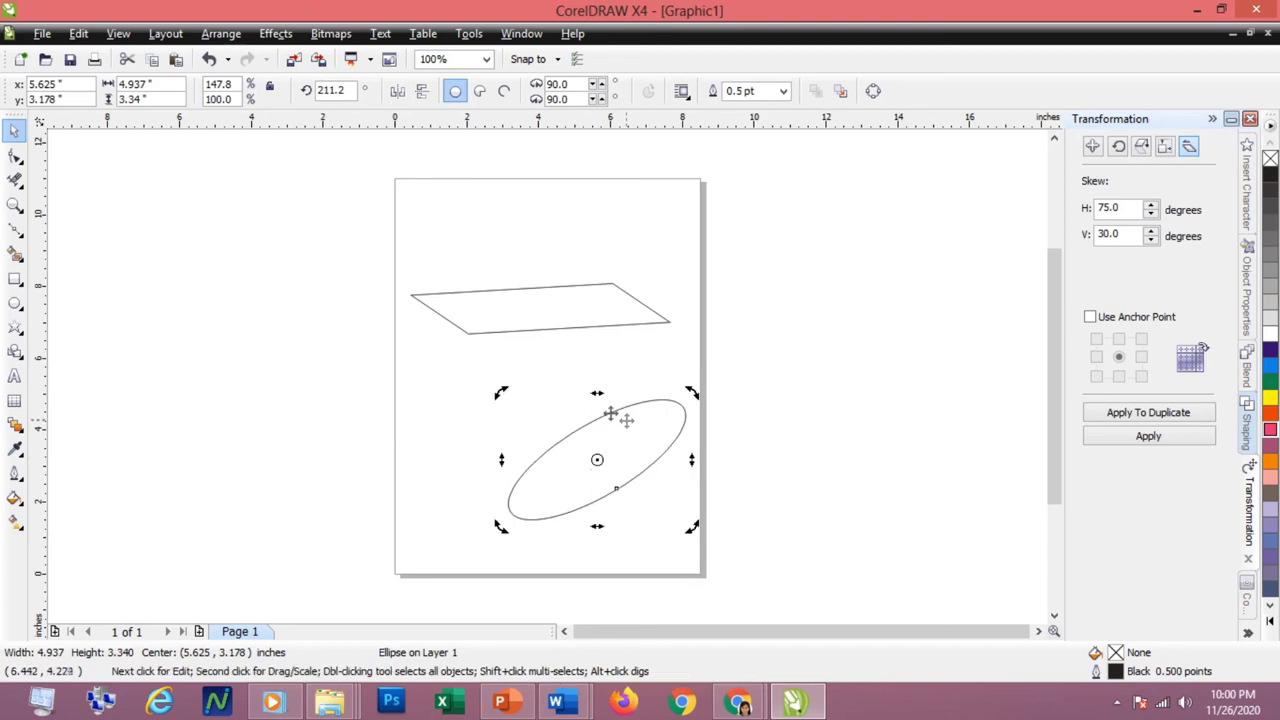
pyautogui.moveTo(596, 396); pyautogui.dragTo(593, 399)
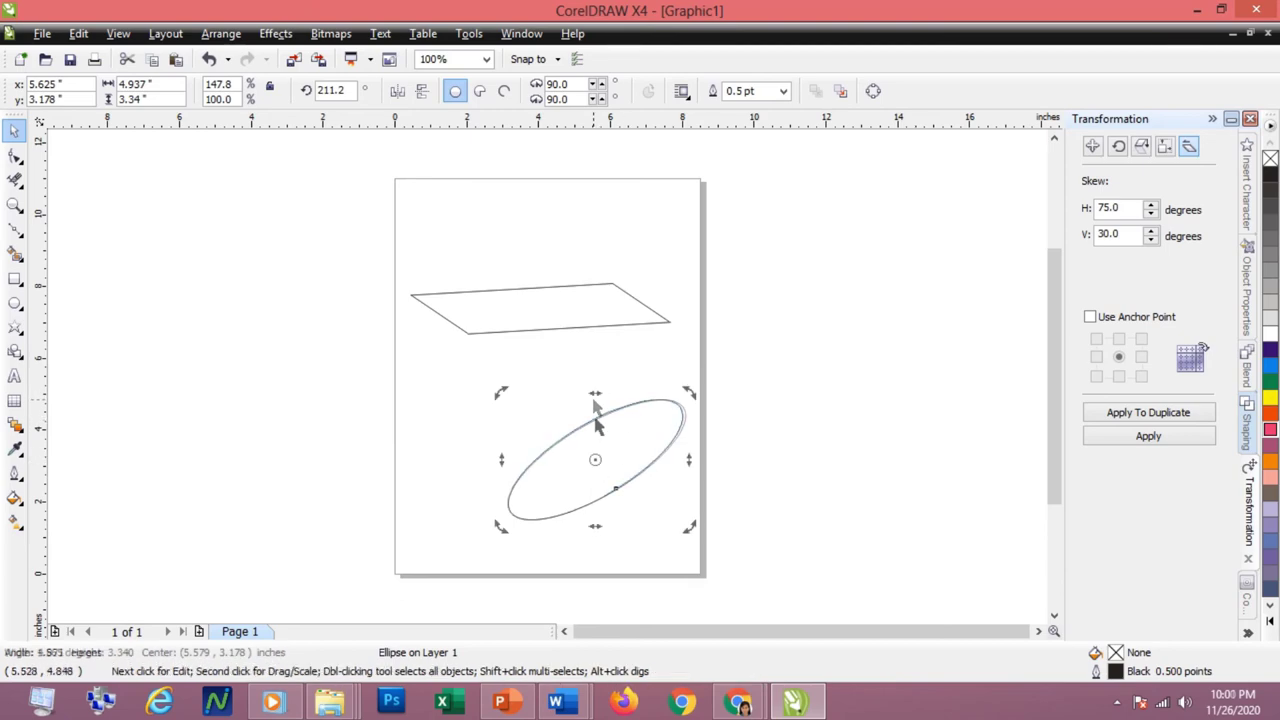
pyautogui.moveTo(598, 527); pyautogui.dragTo(510, 408)
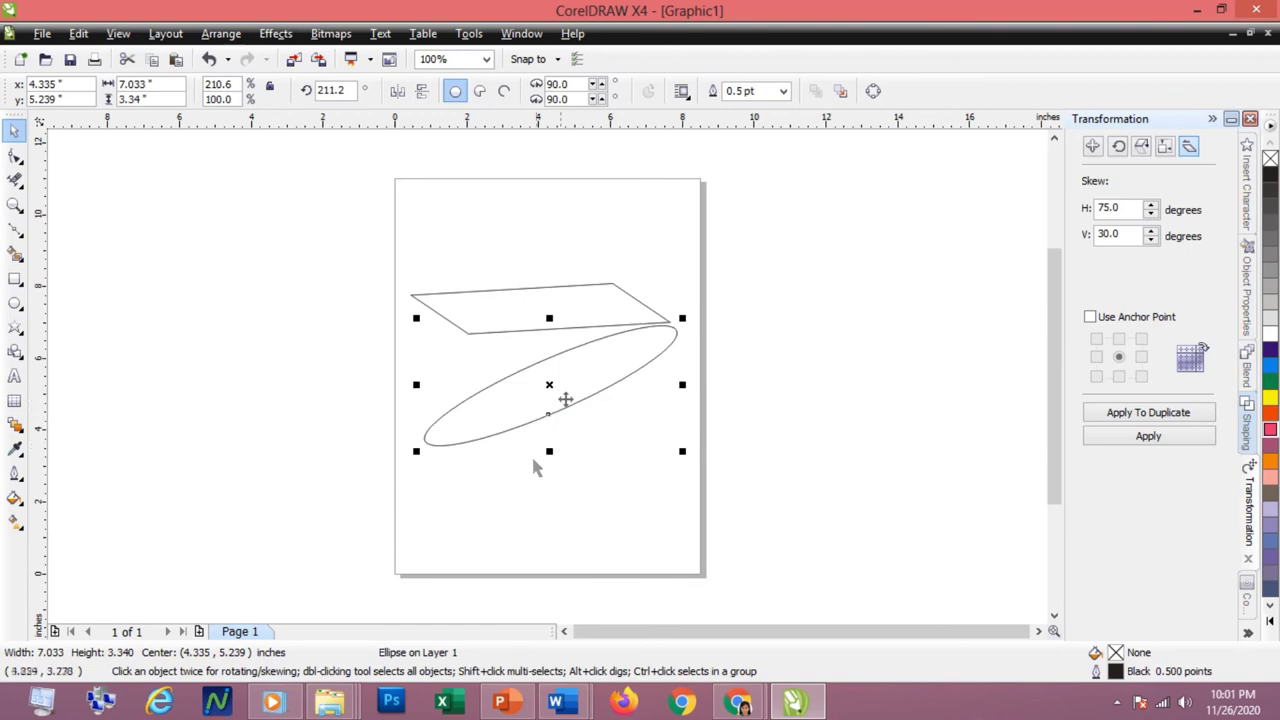
pyautogui.click(551, 385)
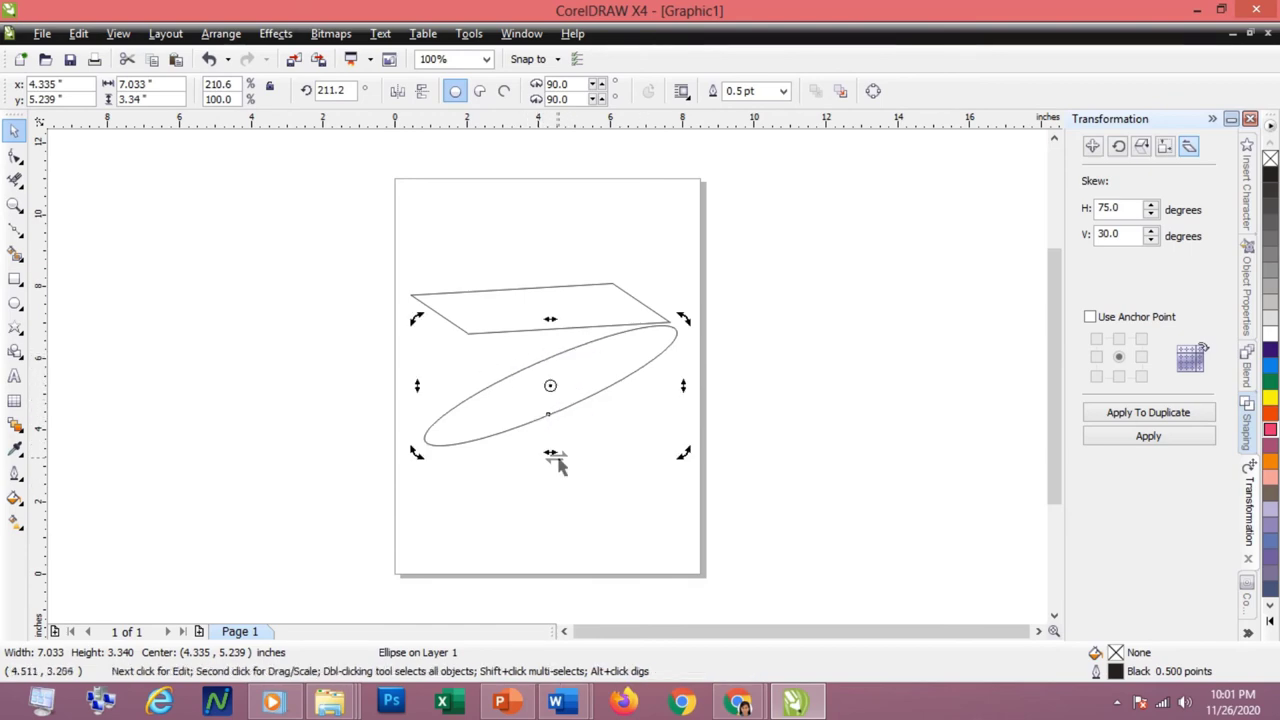
pyautogui.moveTo(549, 451); pyautogui.dragTo(389, 383)
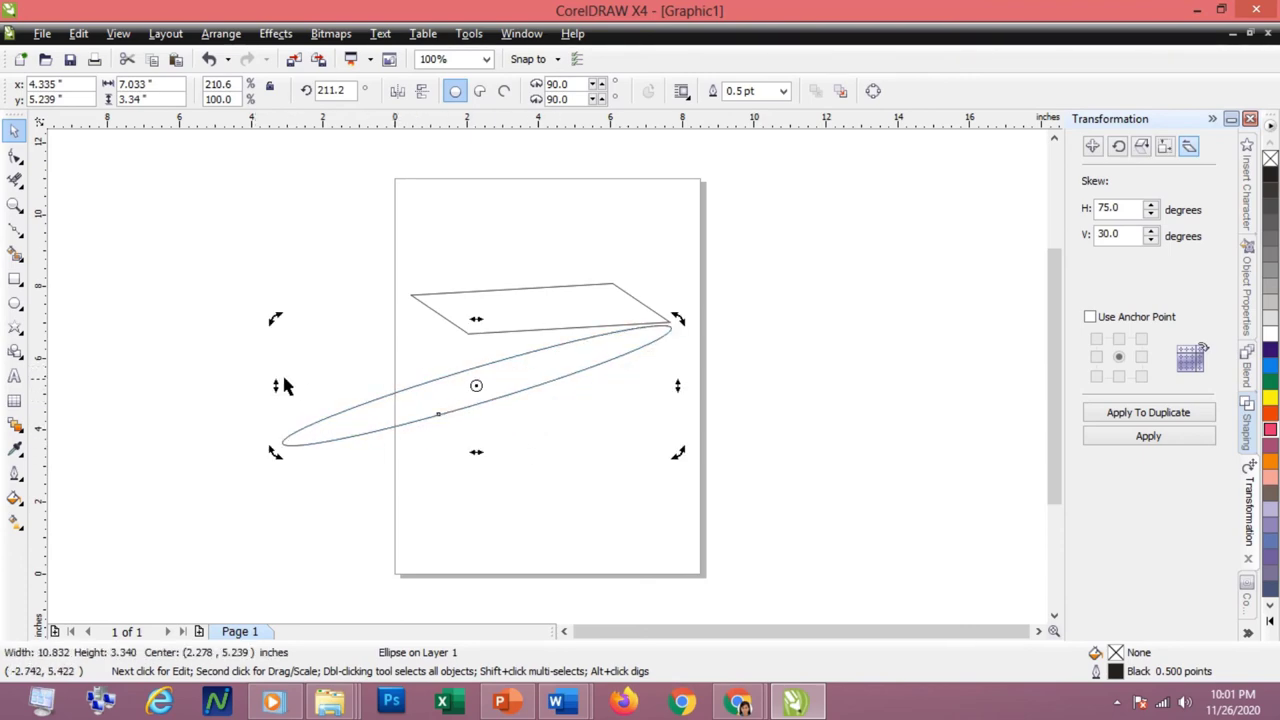
# - Skew the ellipse vertically to about 1.68 inches high, and narrow it to about 6.34 inches
pyautogui.moveTo(279, 386); pyautogui.dragTo(273, 368)
pyautogui.moveTo(263, 322); pyautogui.dragTo(257, 317)
pyautogui.click(752, 384)
pyautogui.click(463, 357)
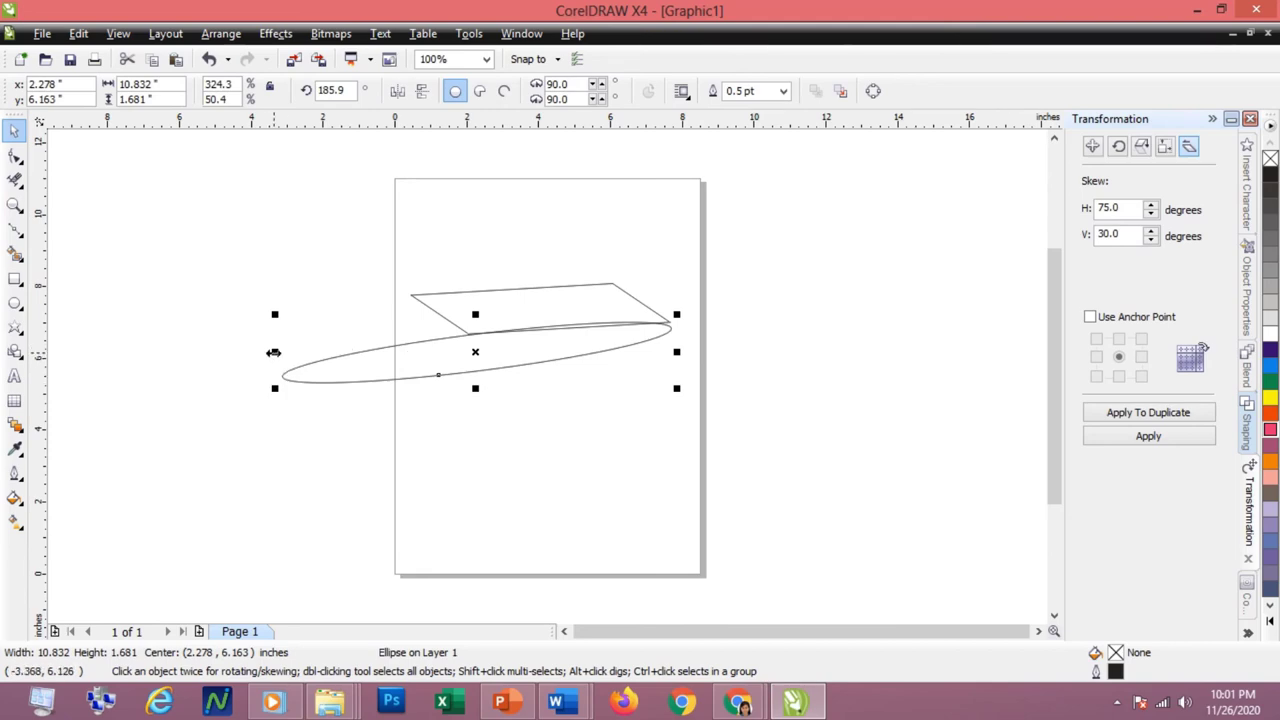
pyautogui.moveTo(274, 352); pyautogui.dragTo(436, 352)
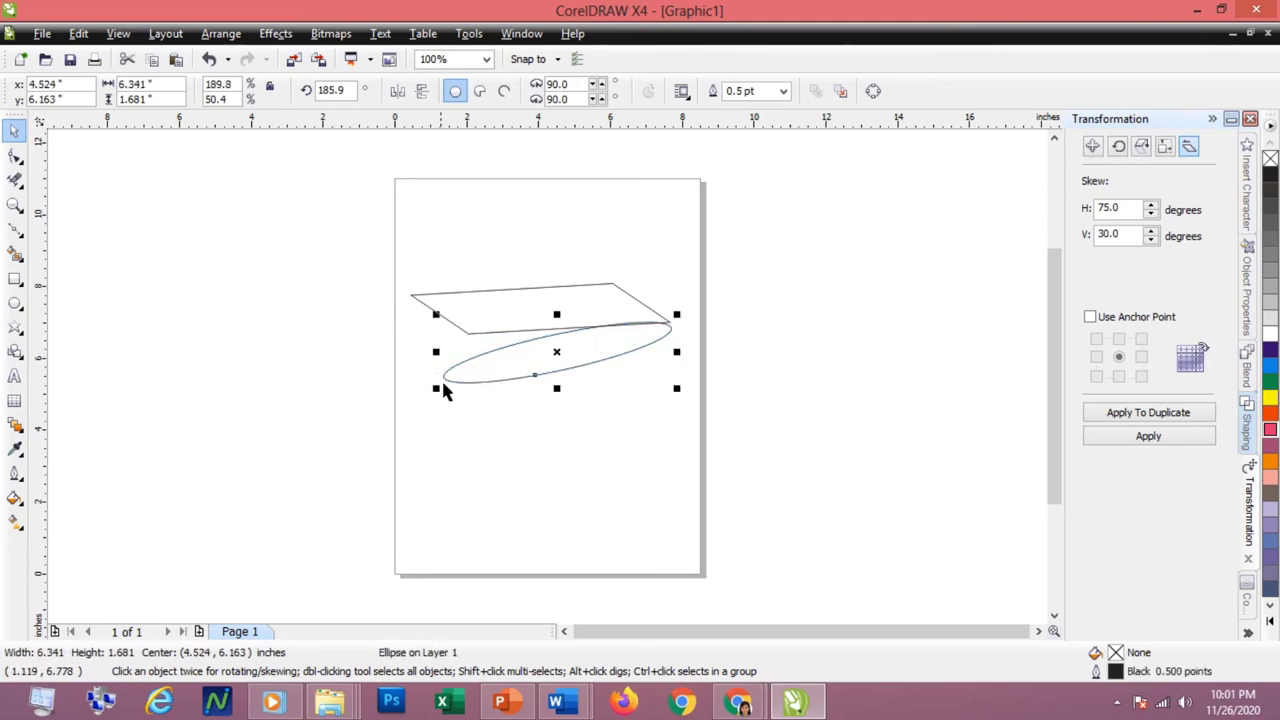
# - Skew the ellipse vertically to about 1.04 inches high, and move it just below the parallelogram
pyautogui.click(553, 352)
pyautogui.moveTo(436, 356); pyautogui.dragTo(430, 302)
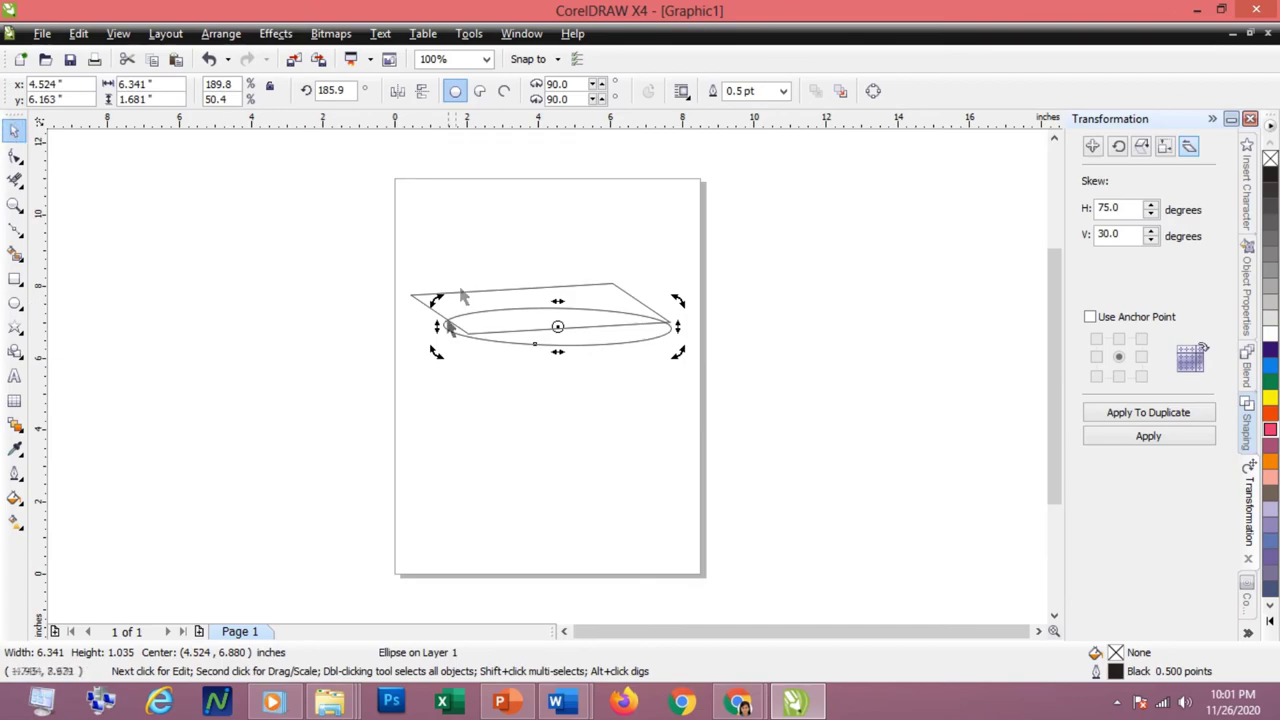
pyautogui.moveTo(595, 317); pyautogui.dragTo(592, 370)
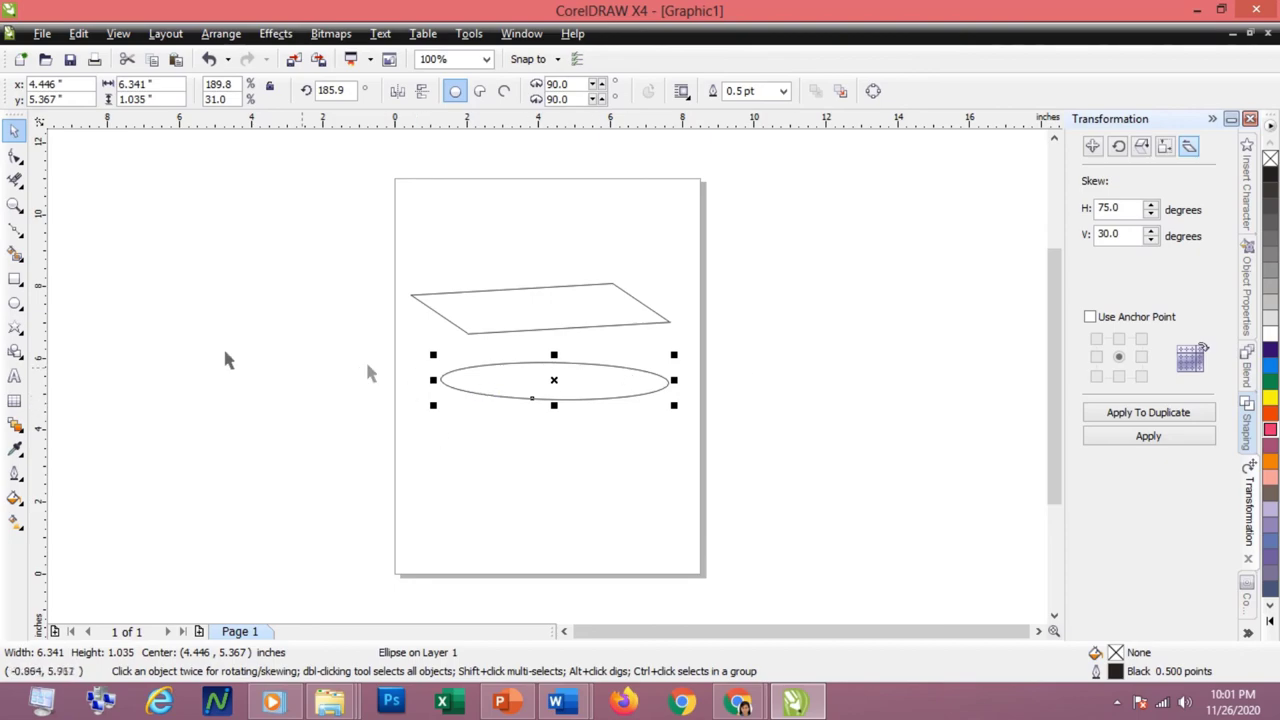
pyautogui.moveTo(590, 8)
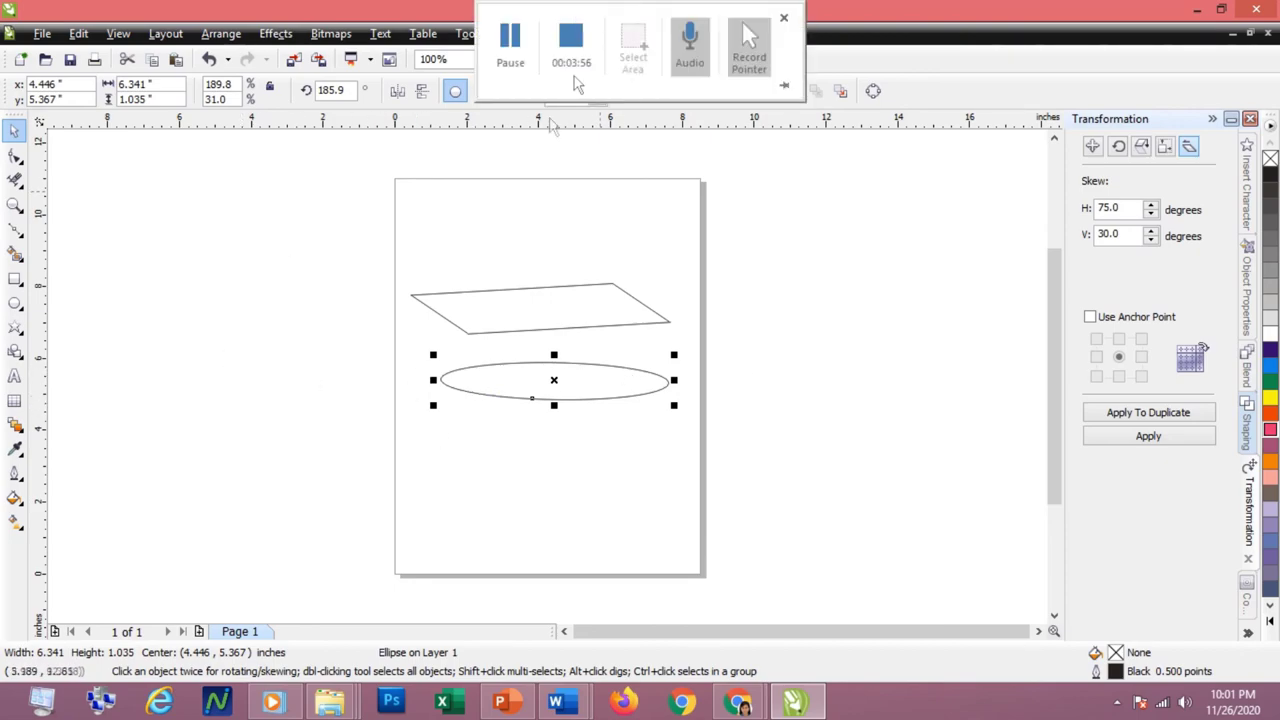
pyautogui.click(574, 40)
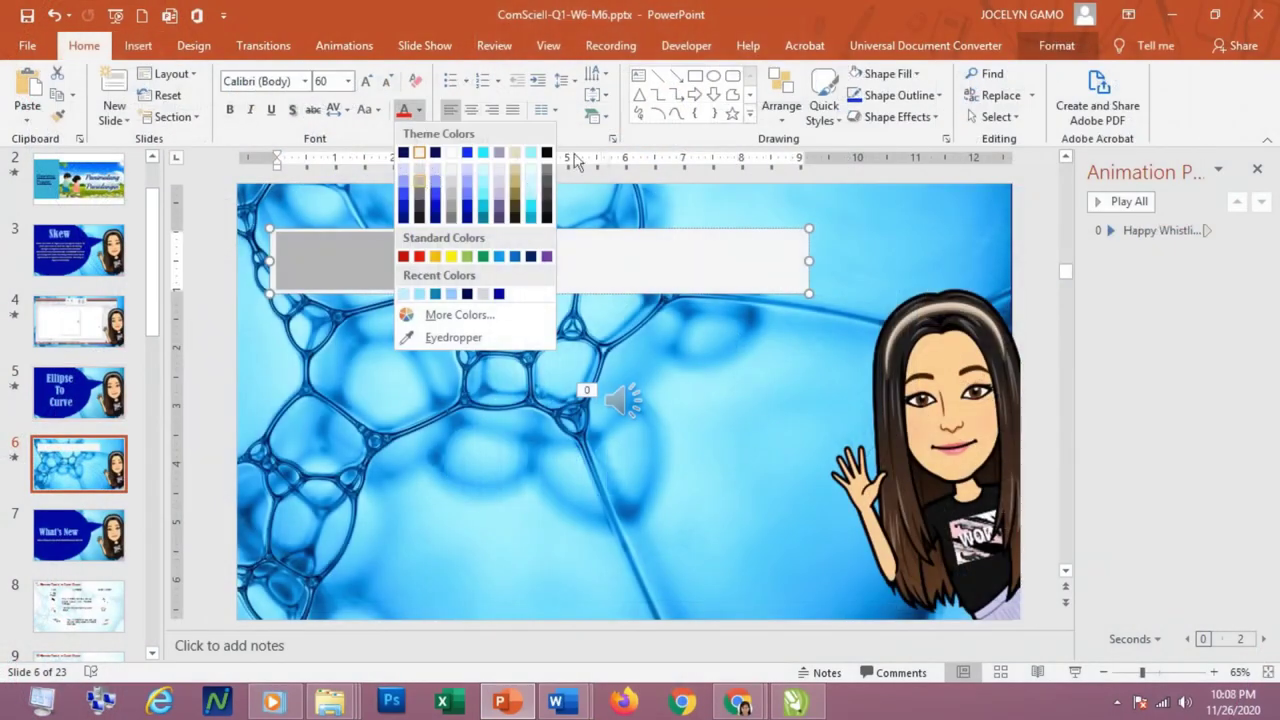
# - In PowerPoint, make the text box's text black and write "I WILL BE SHOWING YOU 3 WAYS ON HOW TO DRAW A CURVE FROM ELLIPSE TOOL!"
pyautogui.click(546, 152)
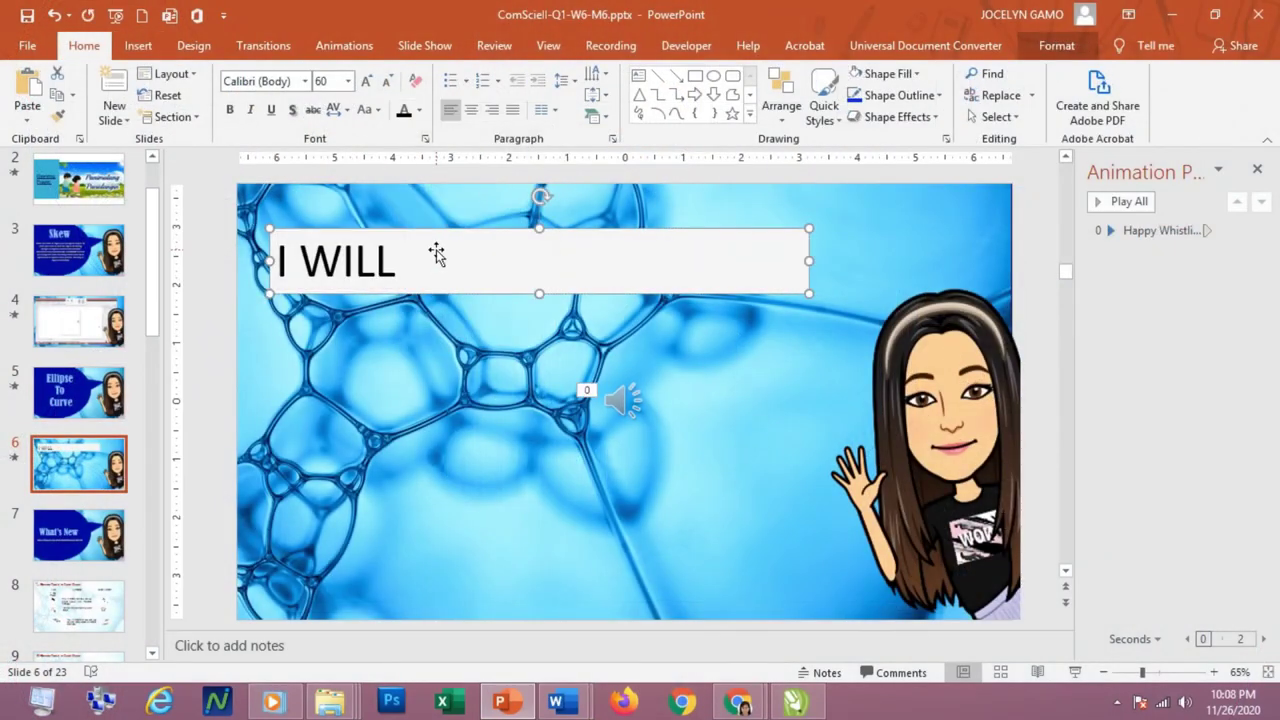
pyautogui.write('BE SHOWING YOU 3 WAYS ON HOW TO DRAW A CURVE ')
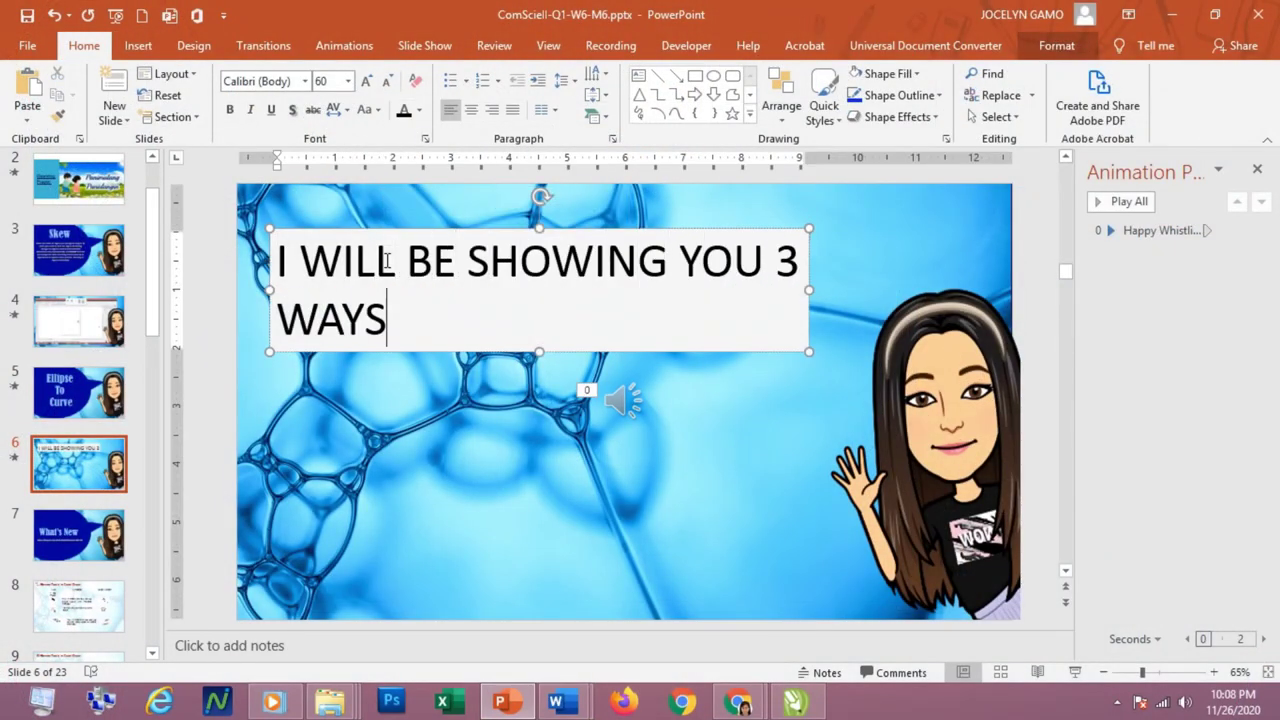
pyautogui.write('FROM ELLIPSE TOOL!')
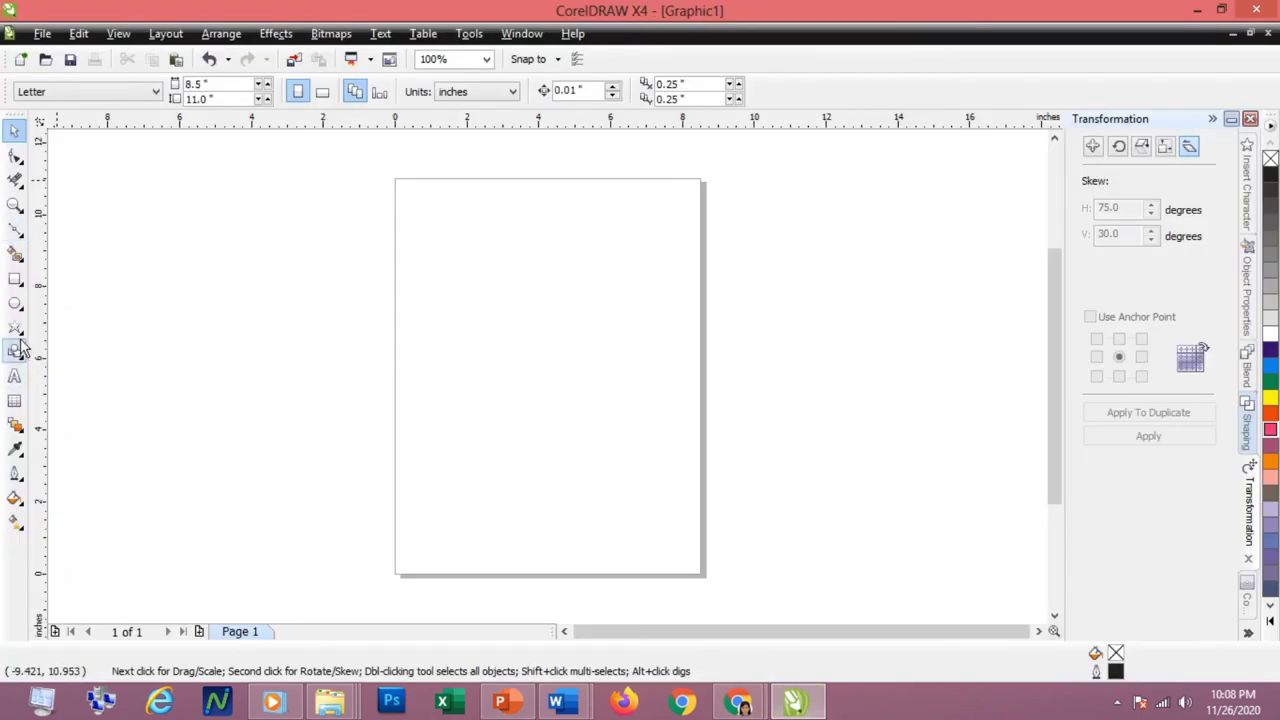
# - In CorelDRAW, draw a circle about 6.44 inches in diameter and move its centre to about (3.77, 6.84)
pyautogui.click(15, 302)
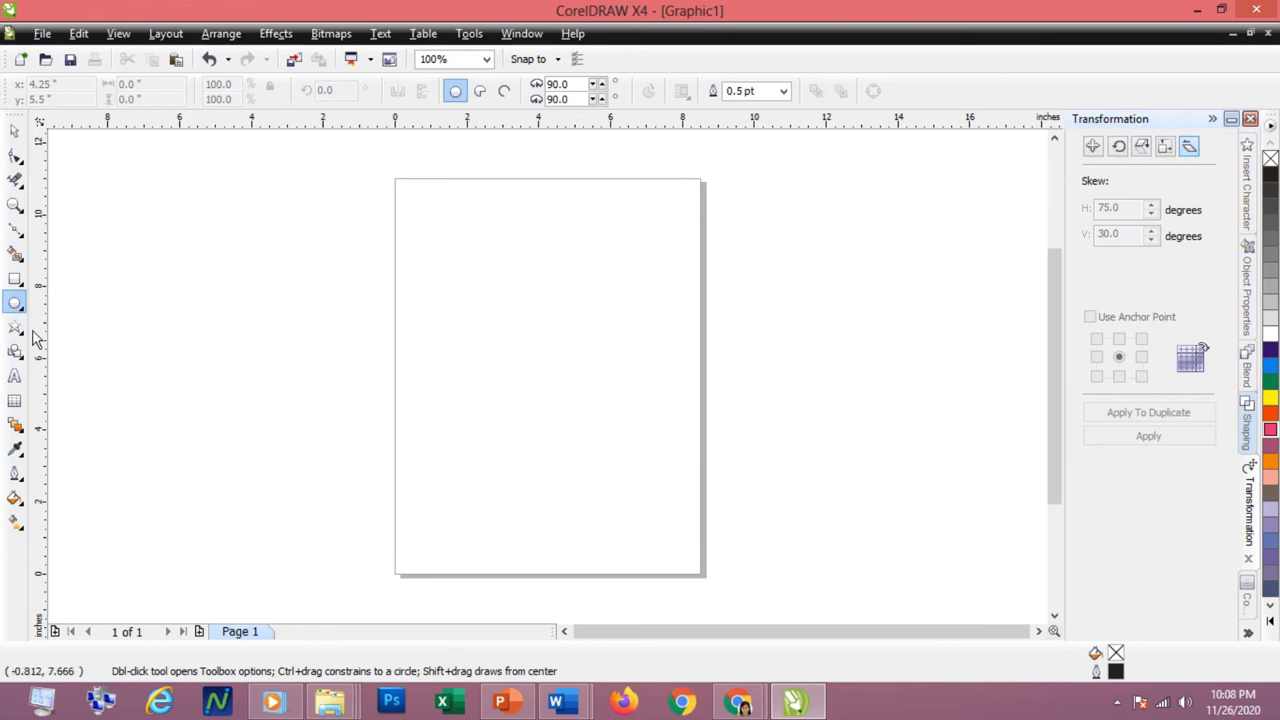
pyautogui.moveTo(455, 286); pyautogui.dragTo(693, 523)
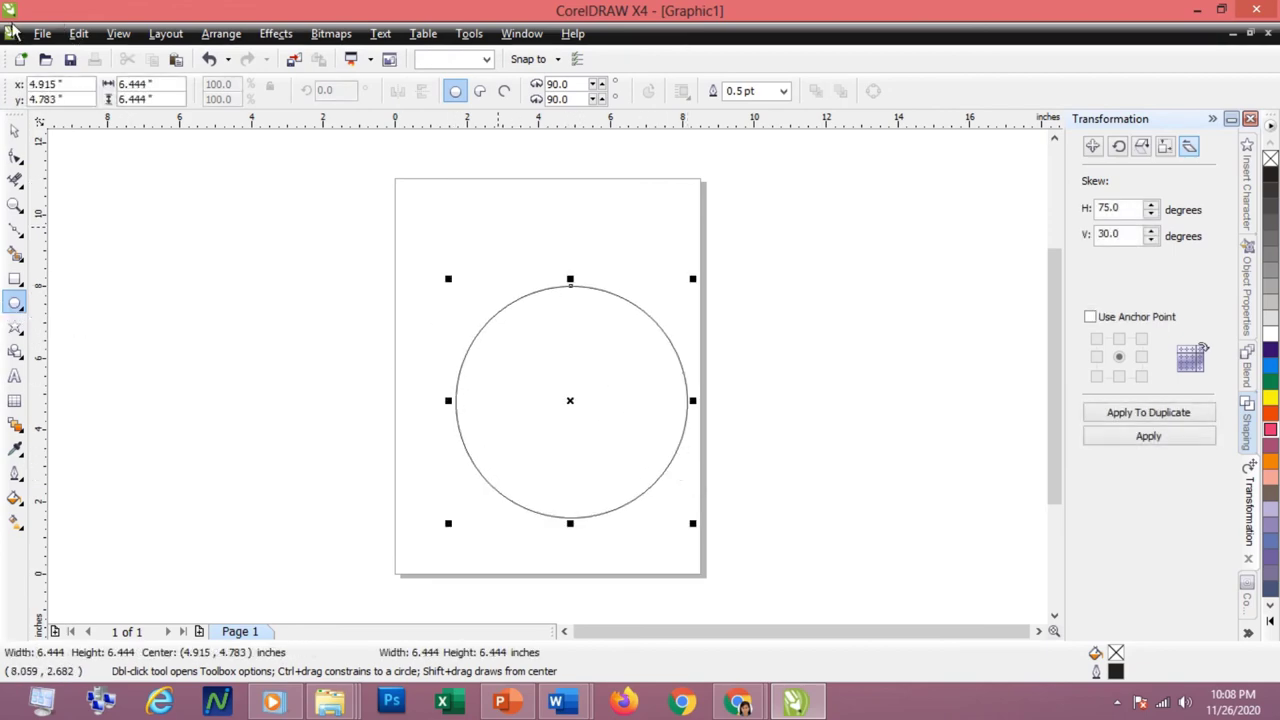
pyautogui.click(16, 157)
pyautogui.click(610, 403)
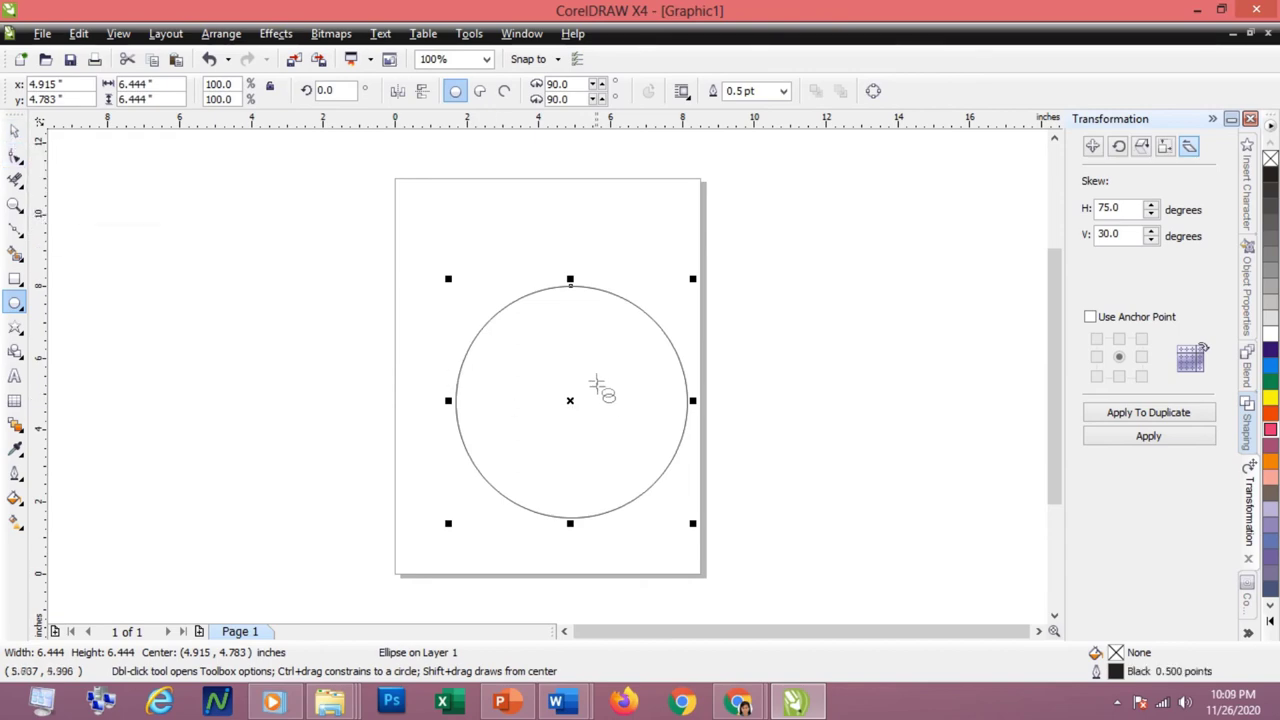
pyautogui.click(15, 133)
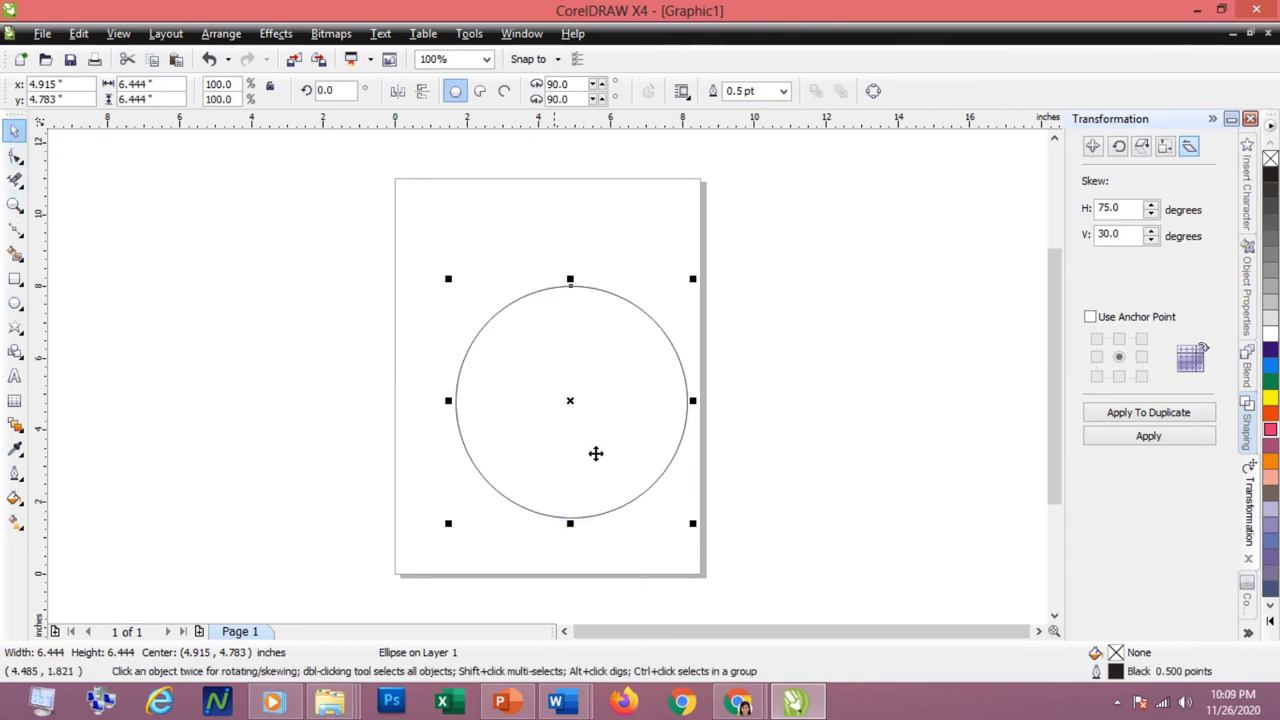
pyautogui.moveTo(604, 398); pyautogui.dragTo(561, 328)
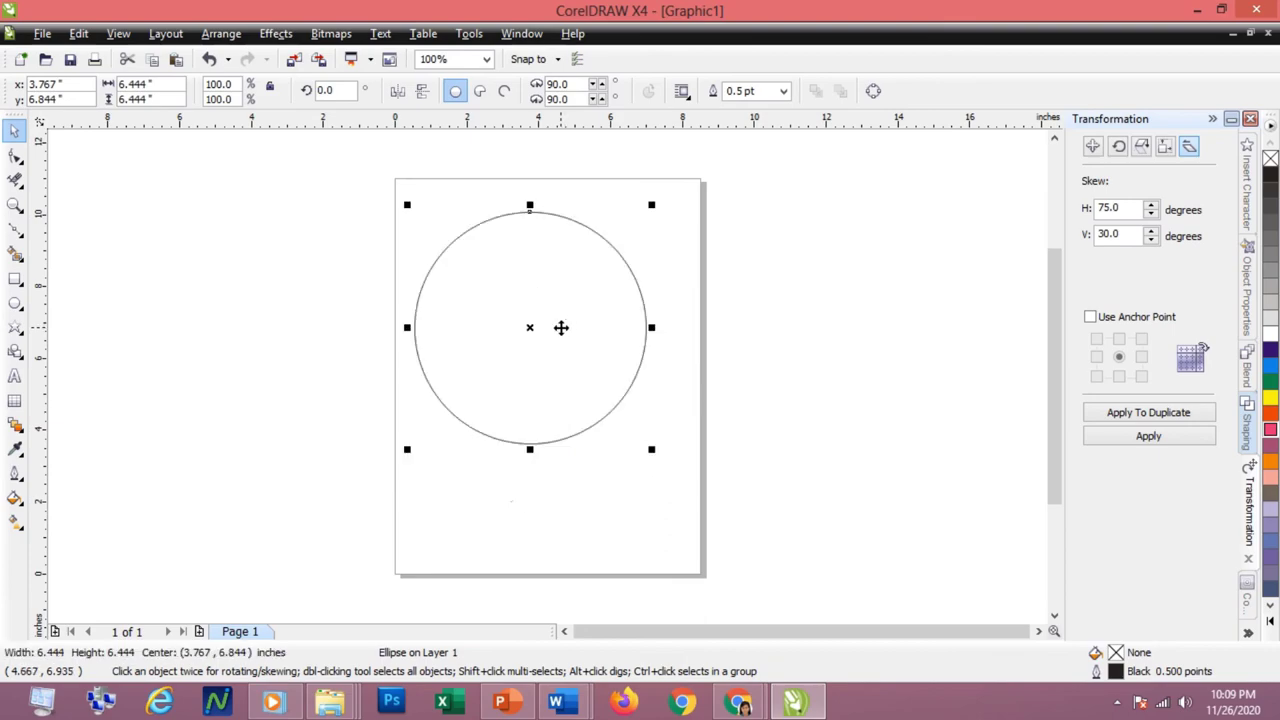
# - Activate the Freehand tool for drawing a line across the circle
pyautogui.click(19, 236)
pyautogui.click(27, 244)
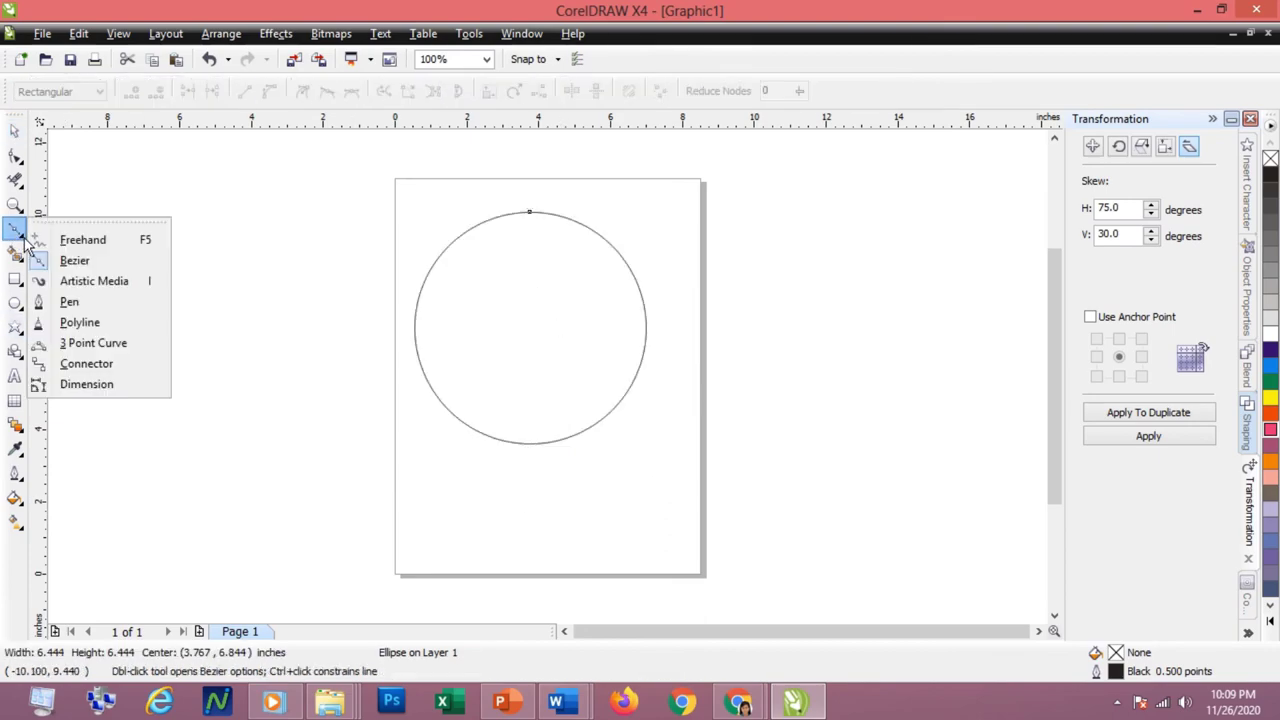
pyautogui.click(84, 240)
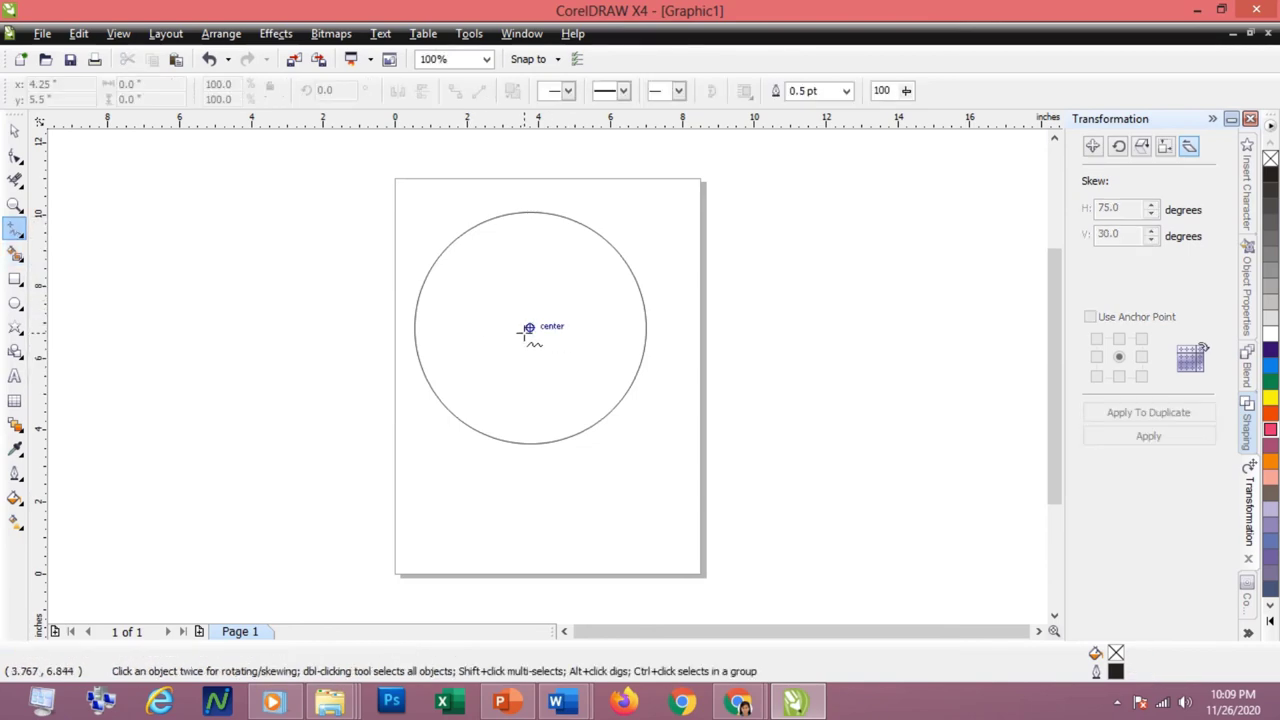
pyautogui.click(528, 327)
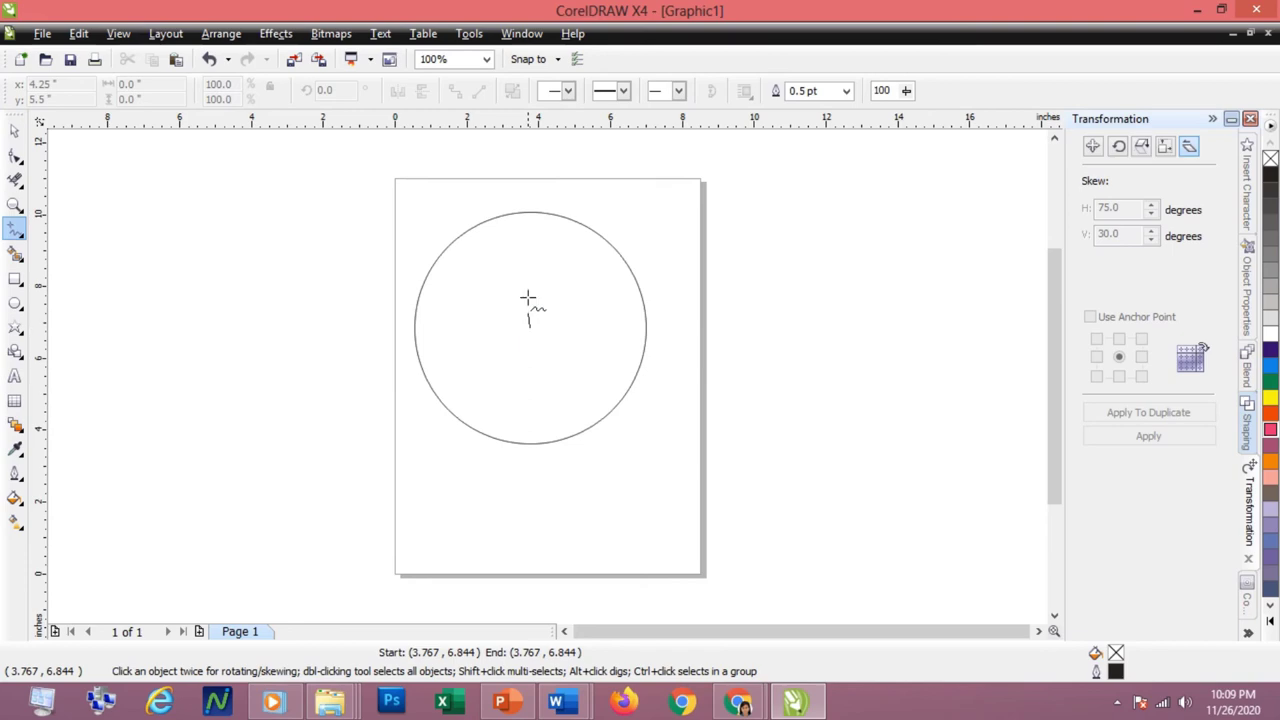
pyautogui.click(528, 192)
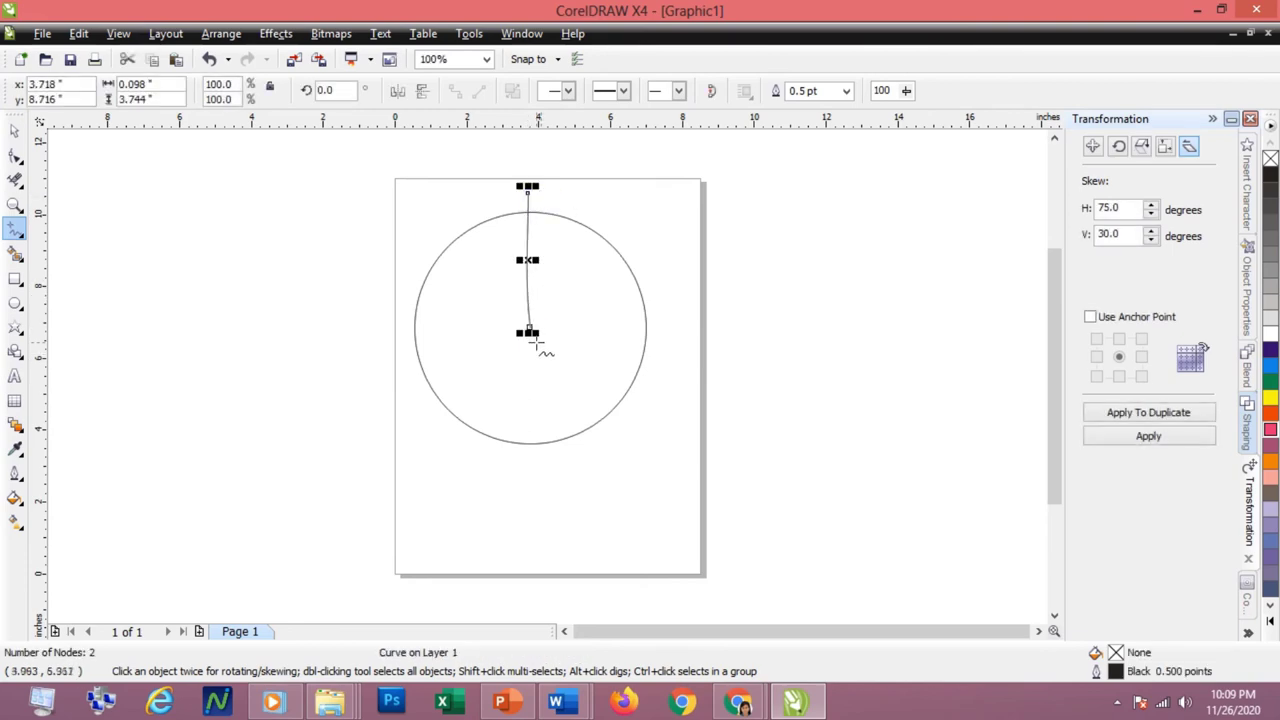
pyautogui.hotkey('ctrl', 'z')
pyautogui.moveTo(523, 189)
pyautogui.mouseDown()
pyautogui.moveTo(543, 443)
pyautogui.moveTo(531, 486)
pyautogui.mouseUp()
pyautogui.hotkey('ctrl', 'z')
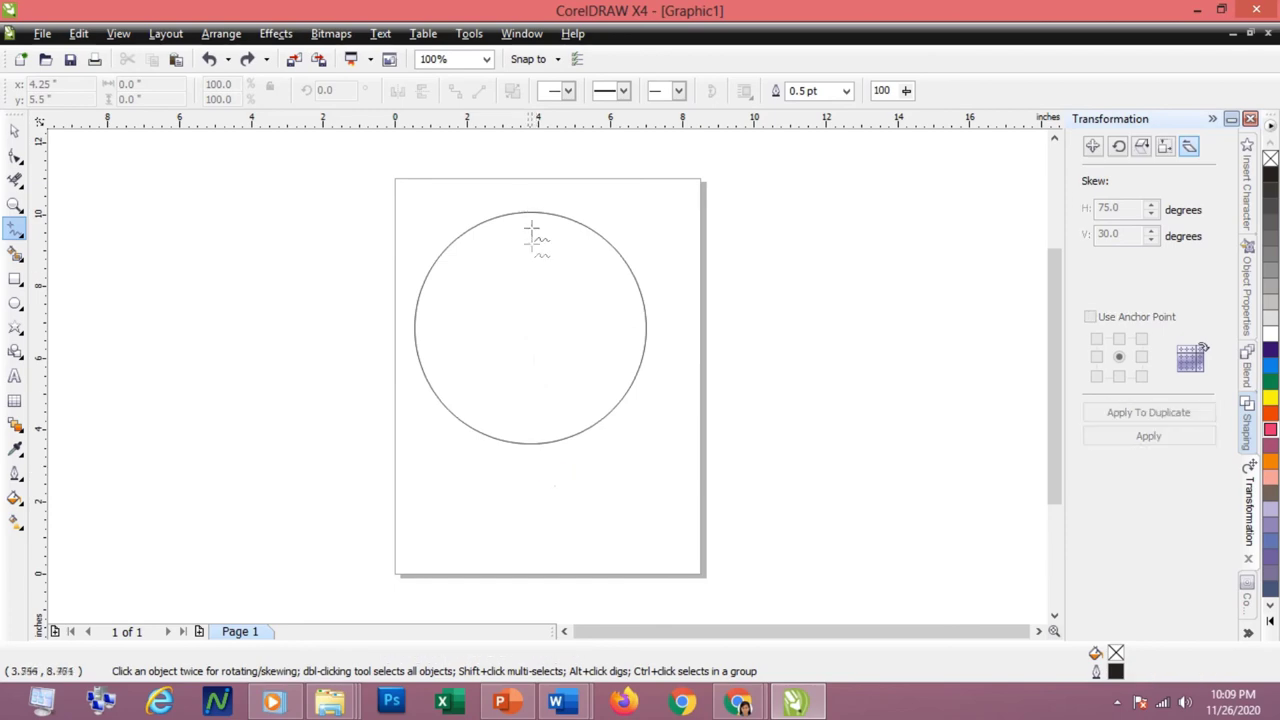
# - Draw a nearly vertical straight line about 7.88 inches long through the middle of the circle, extending beyond both edges
pyautogui.click(526, 189)
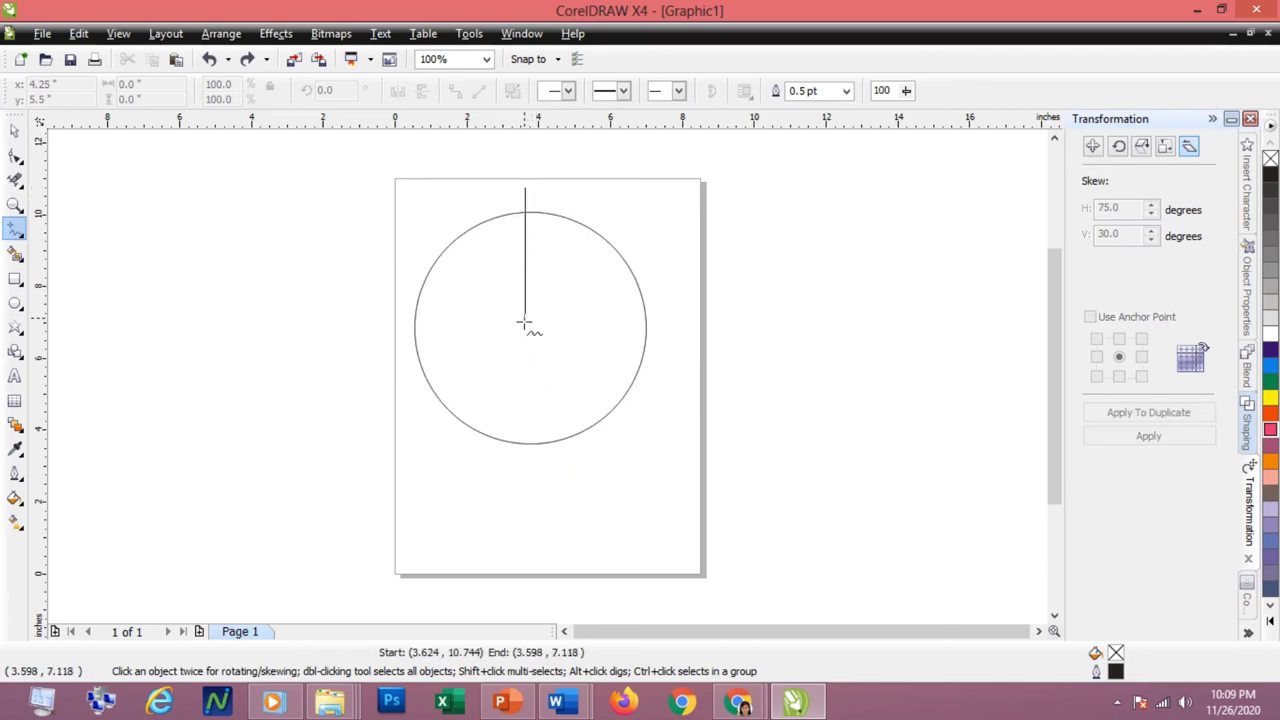
pyautogui.click(523, 476)
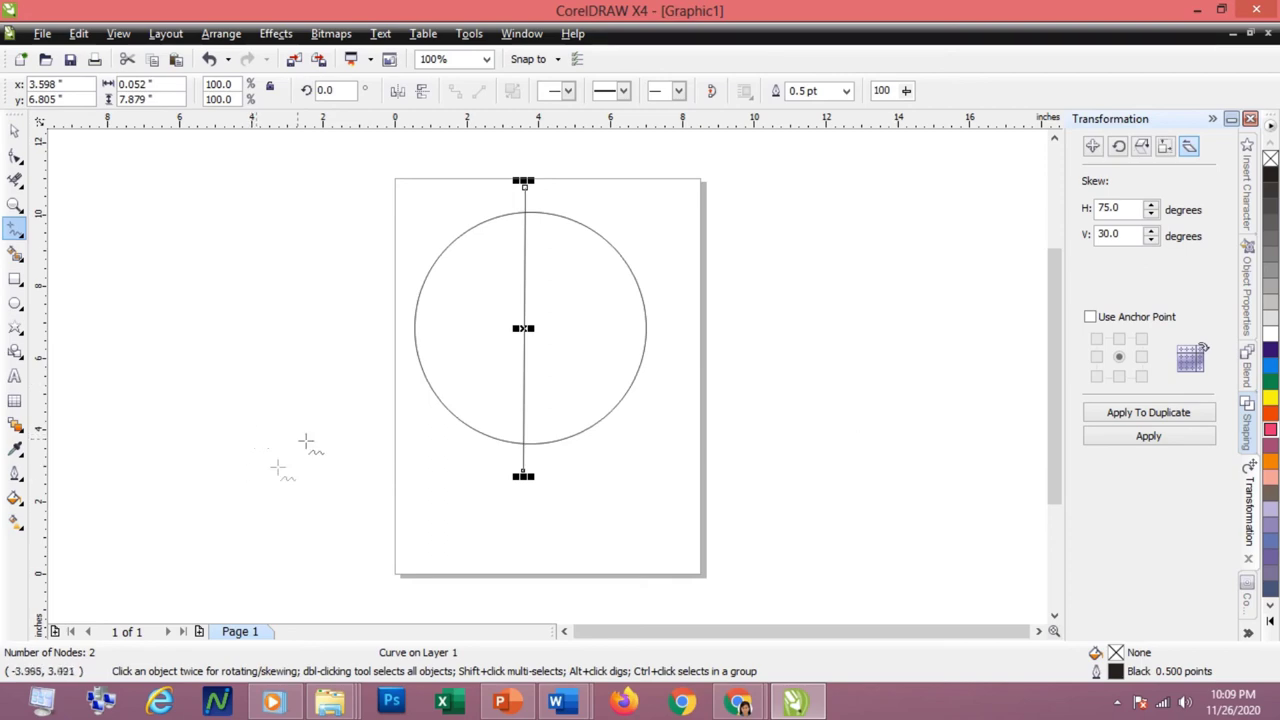
# - Use Smart Fill to create a filled shape in the left half of the circle, bounded by the vertical line
pyautogui.click(14, 256)
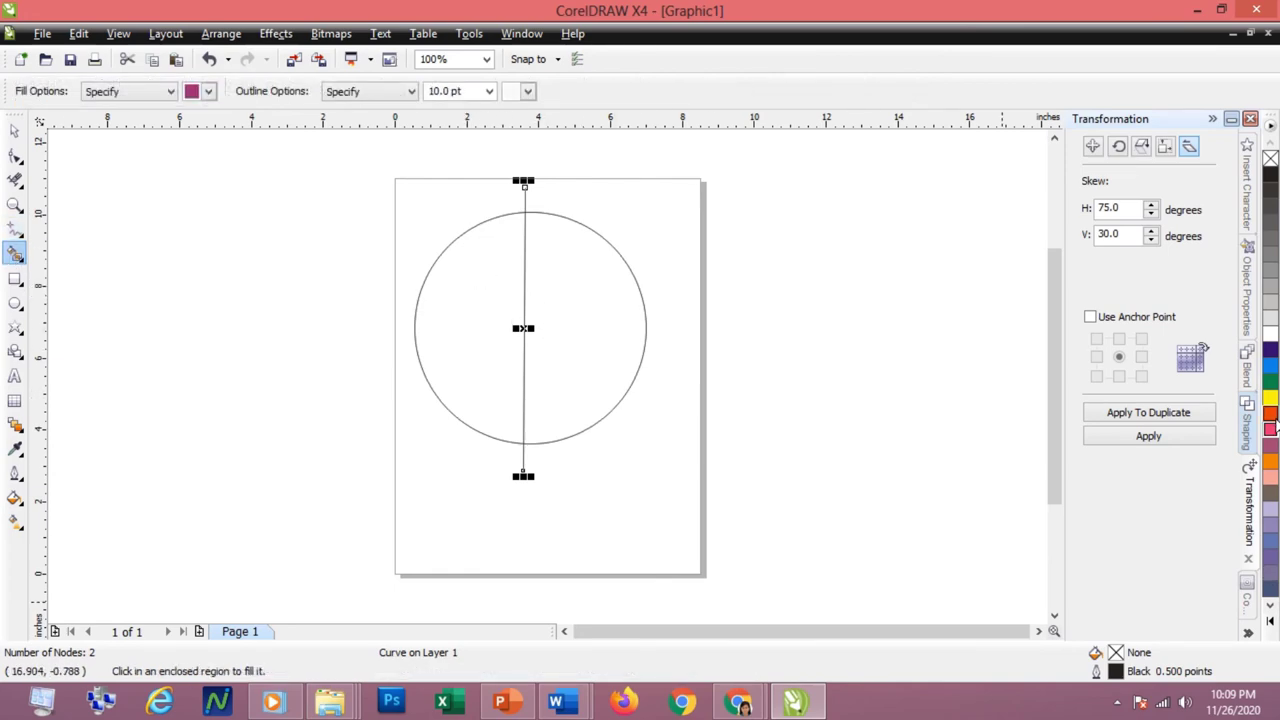
pyautogui.click(1271, 368)
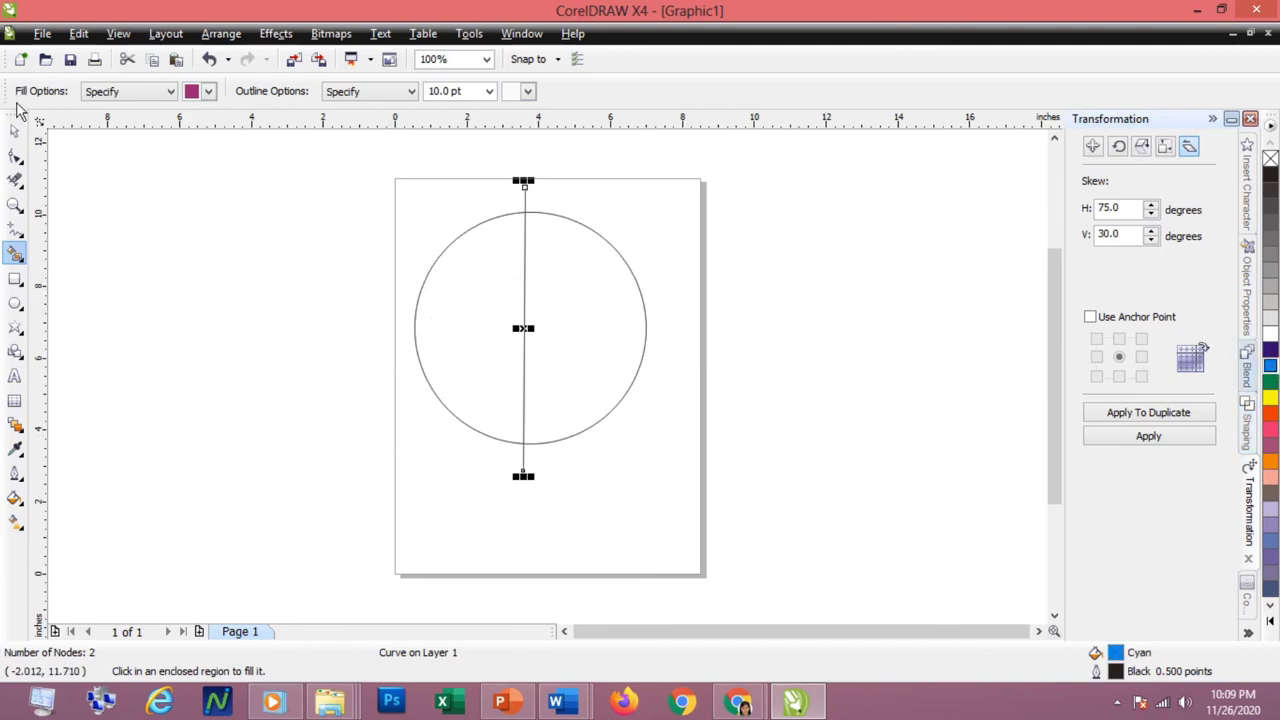
pyautogui.click(14, 131)
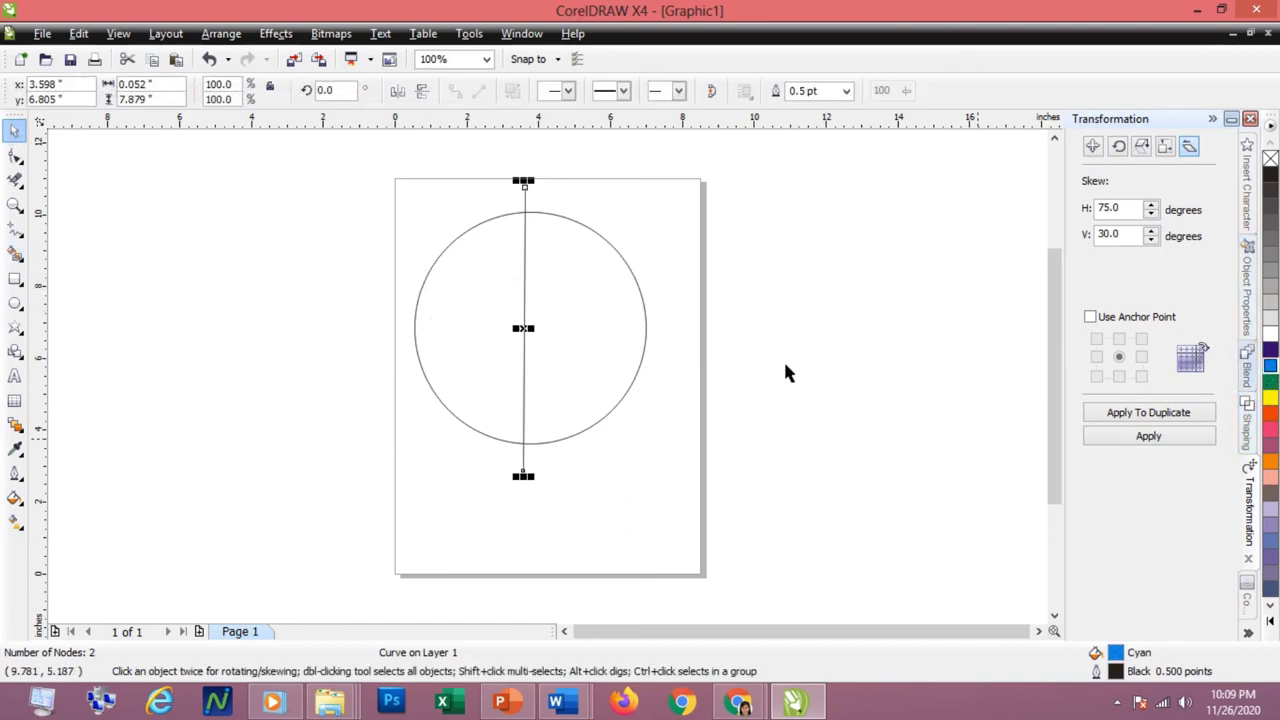
pyautogui.click(469, 290)
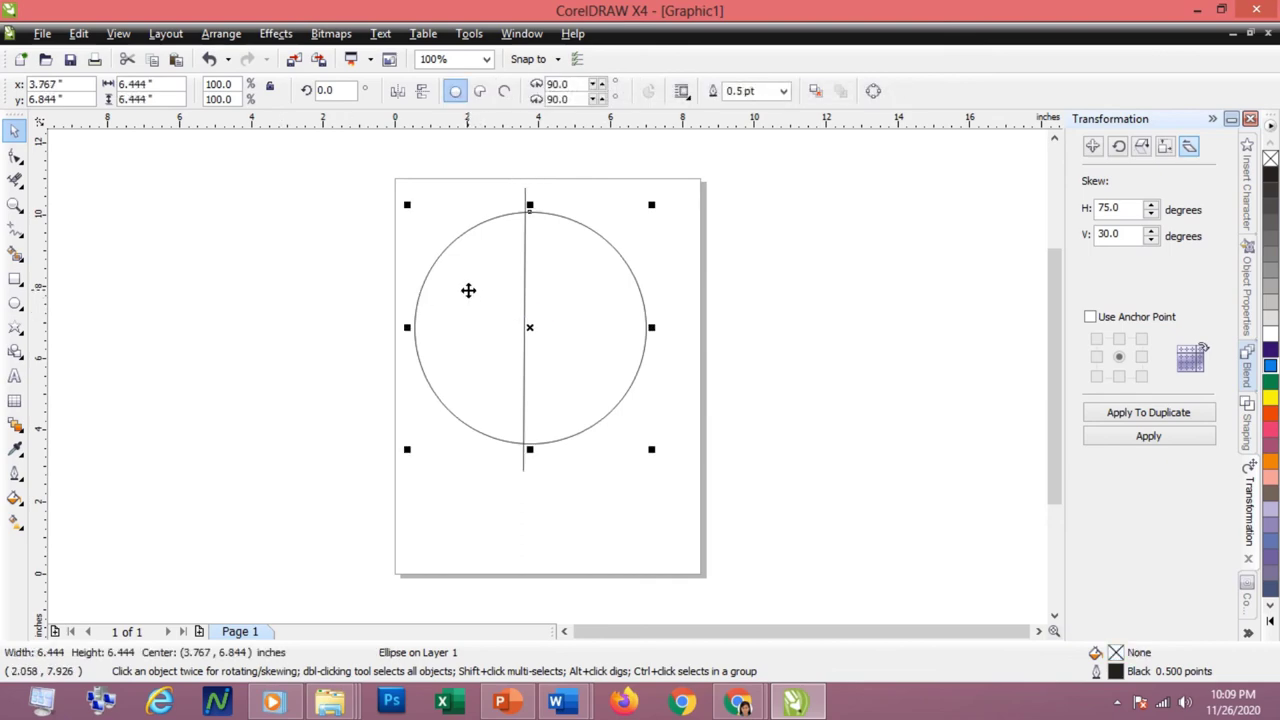
pyautogui.click(15, 256)
pyautogui.click(491, 287)
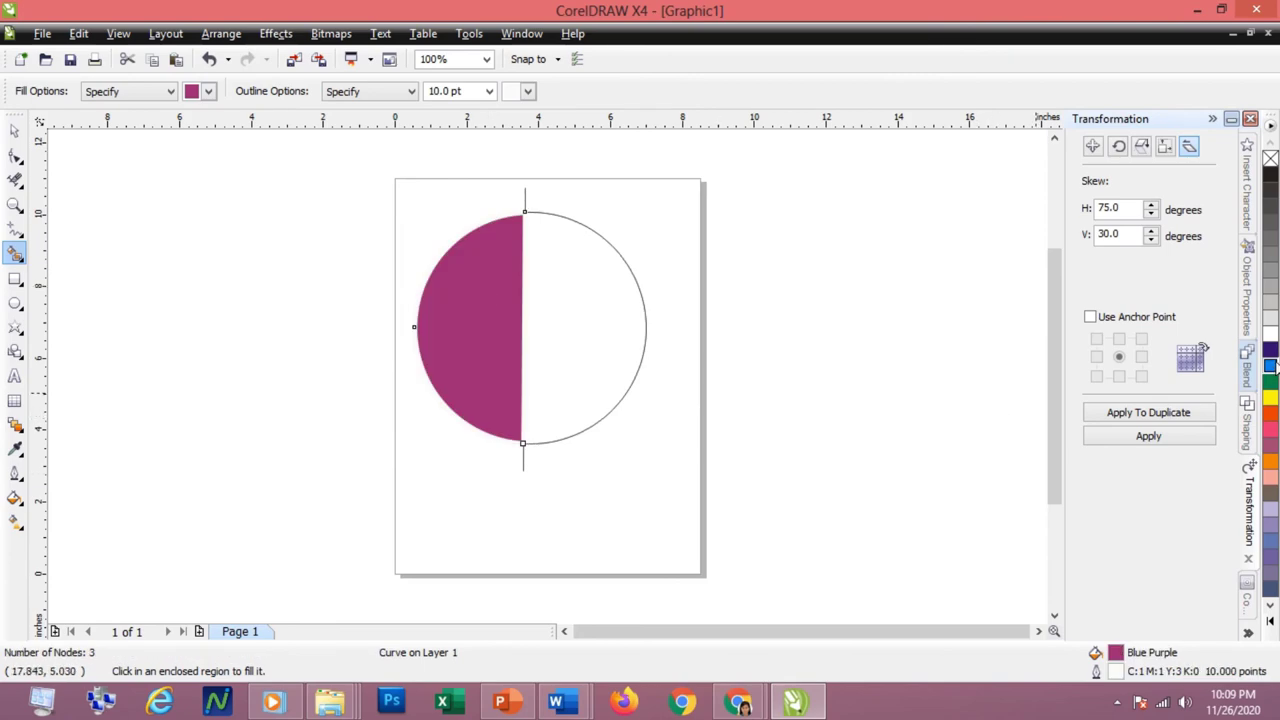
# - Try different colours on the filled half-circle, including yellow, and finish with a cyan fill
pyautogui.click(1270, 366)
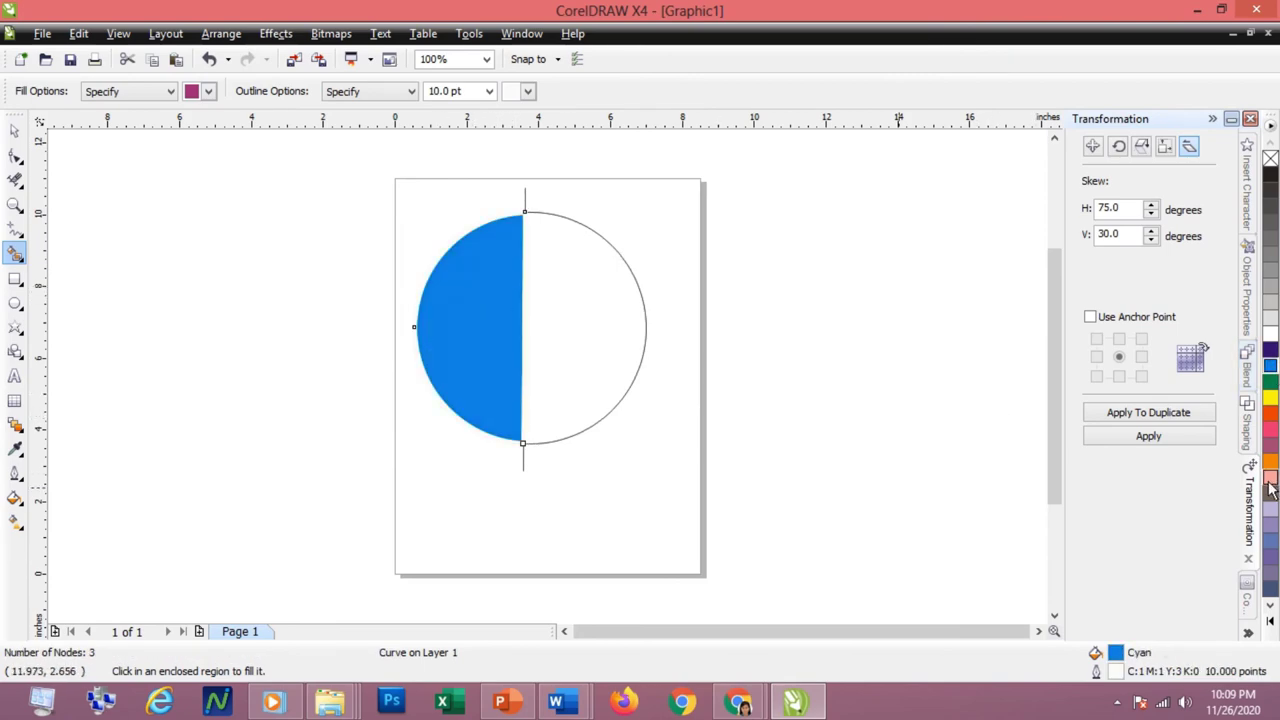
pyautogui.click(1270, 397)
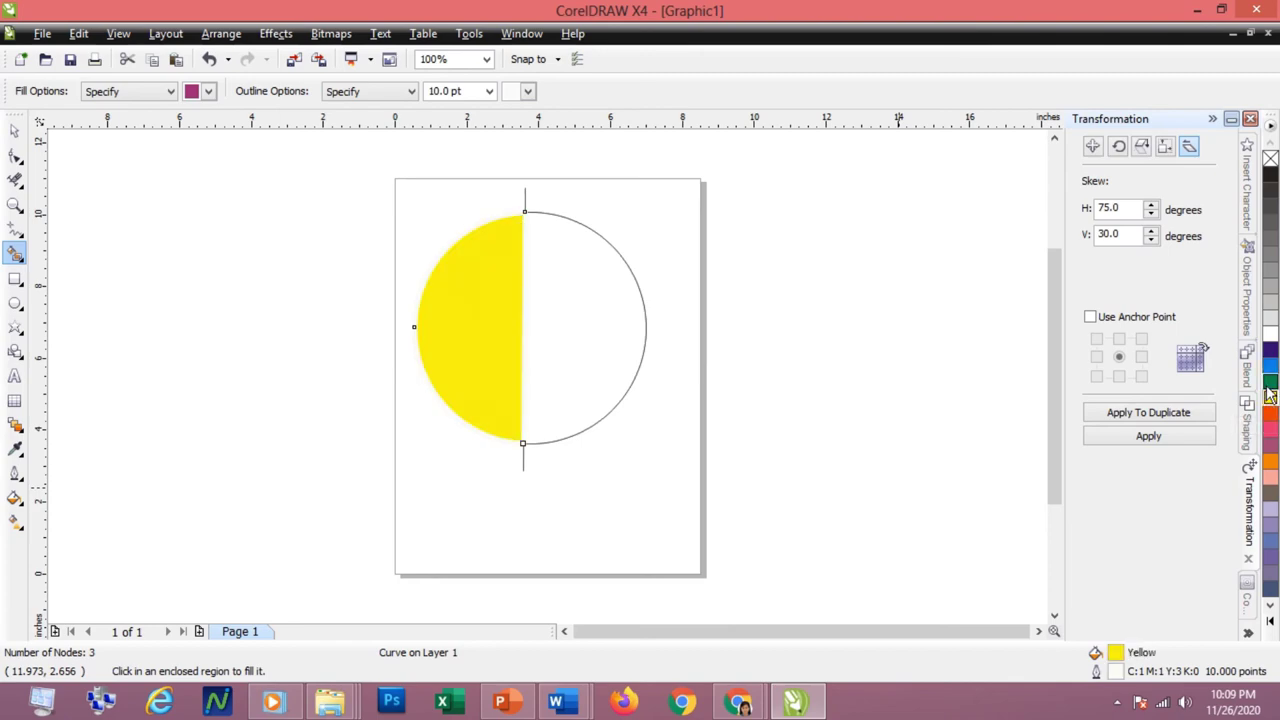
pyautogui.click(1268, 388)
pyautogui.click(1269, 365)
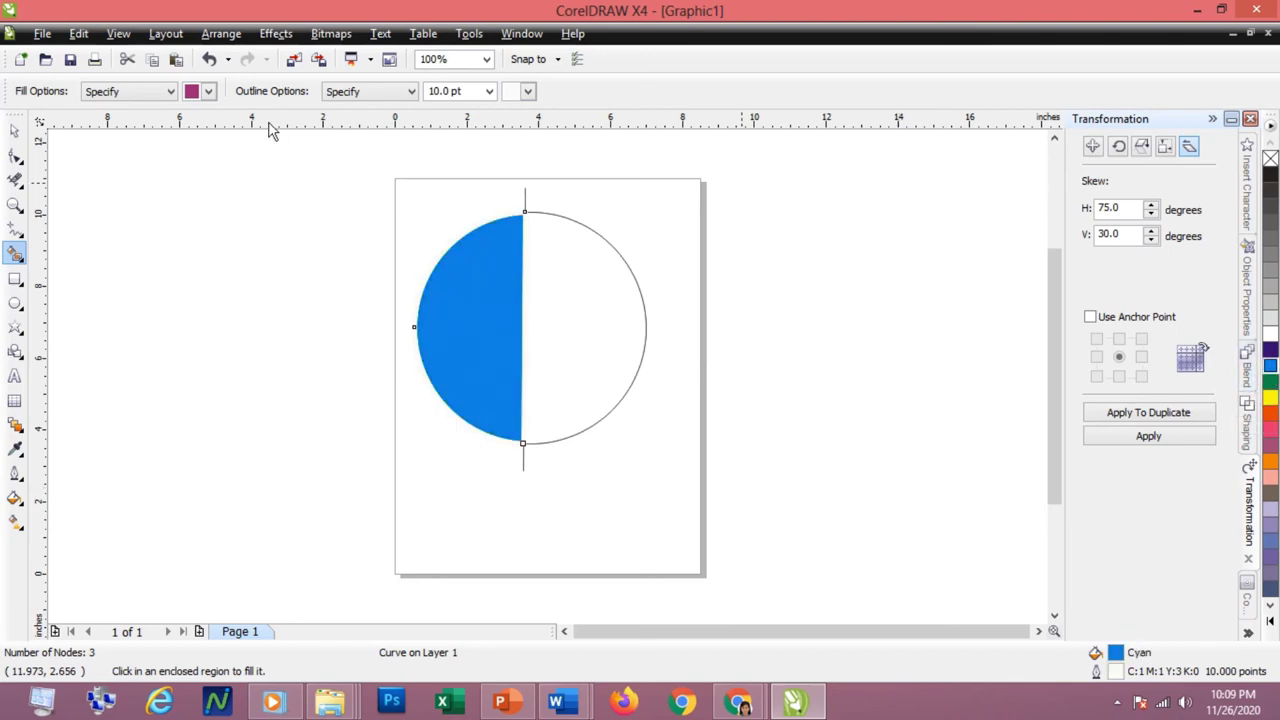
# - Move the cyan half-circle out of the circle to below it, centred at about (1.53, -0.23) inches
pyautogui.click(14, 134)
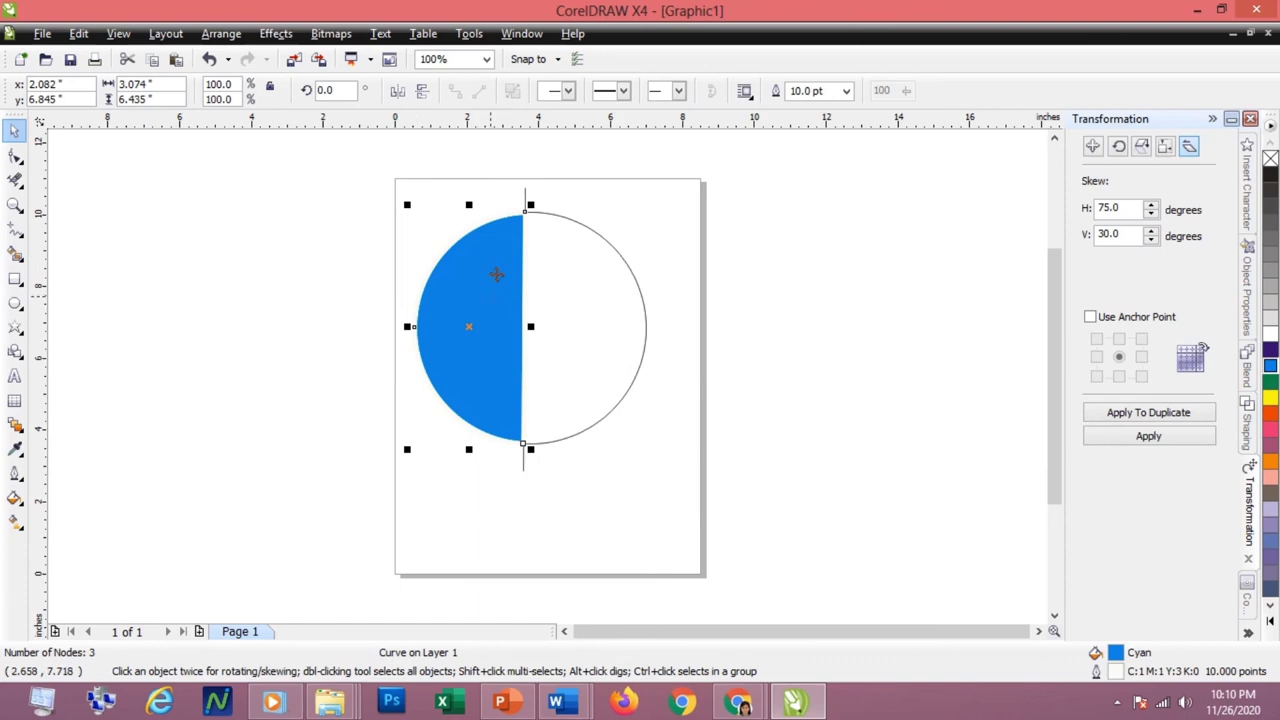
pyautogui.moveTo(474, 281); pyautogui.dragTo(455, 536)
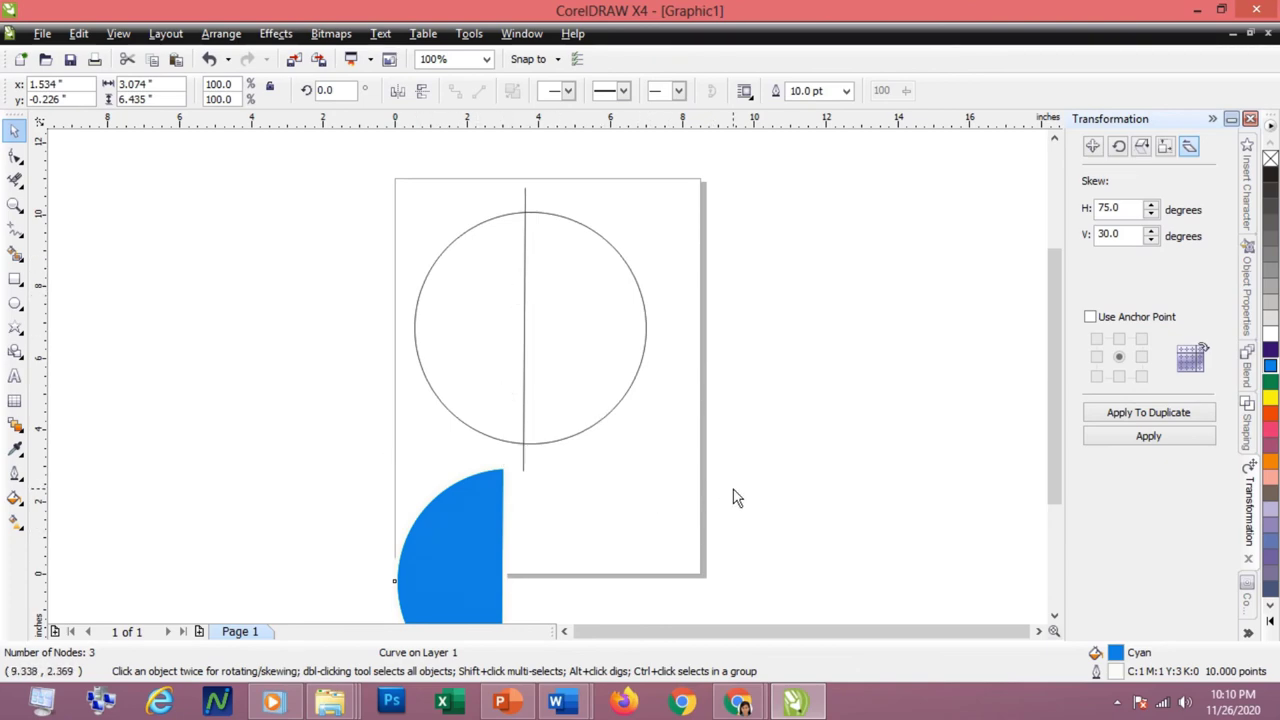
pyautogui.press('F10')
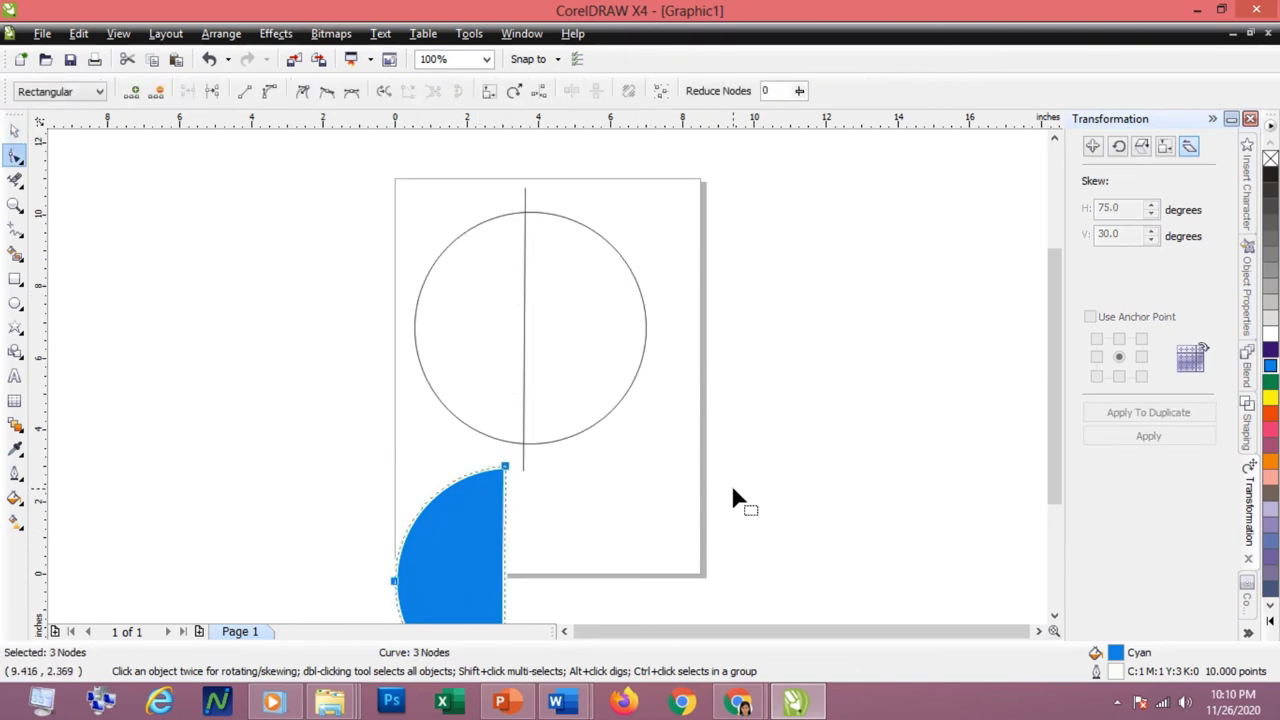
pyautogui.click(14, 131)
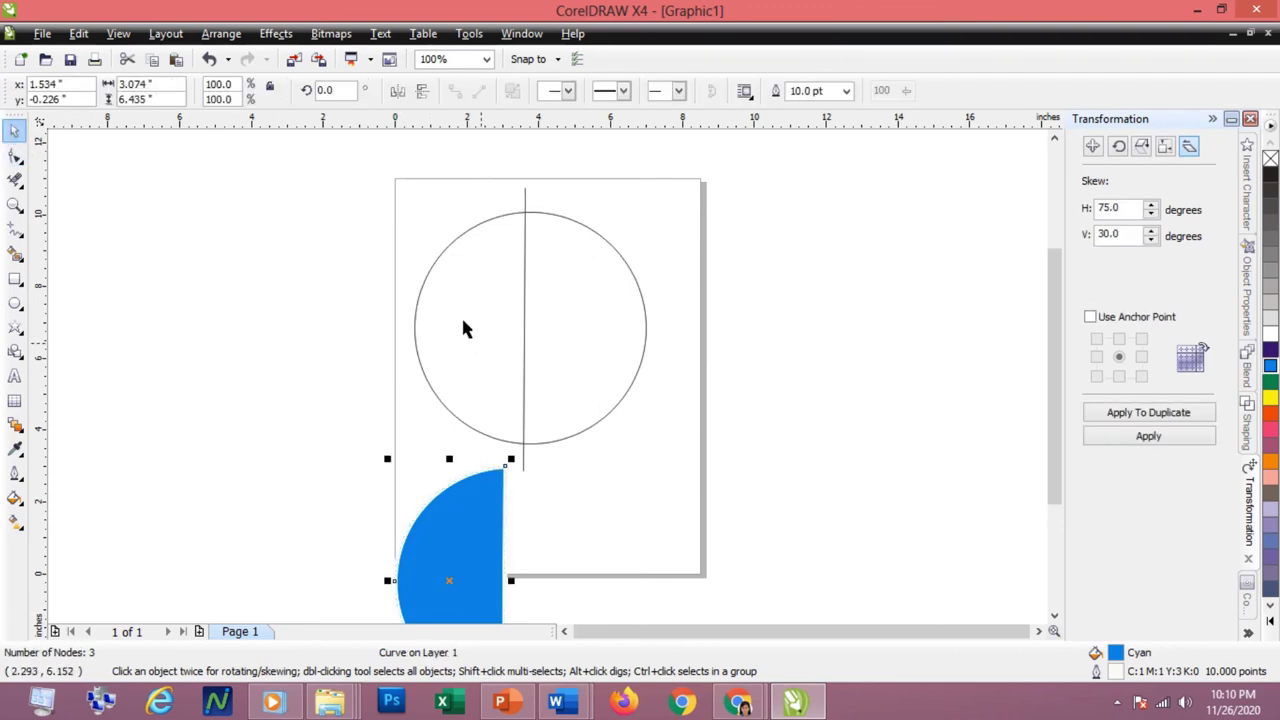
# - Add a paragraph text frame about 4.62 by 4.04 inches over the circle reading "THAT IS ONE" at 48 pt
pyautogui.click(14, 375)
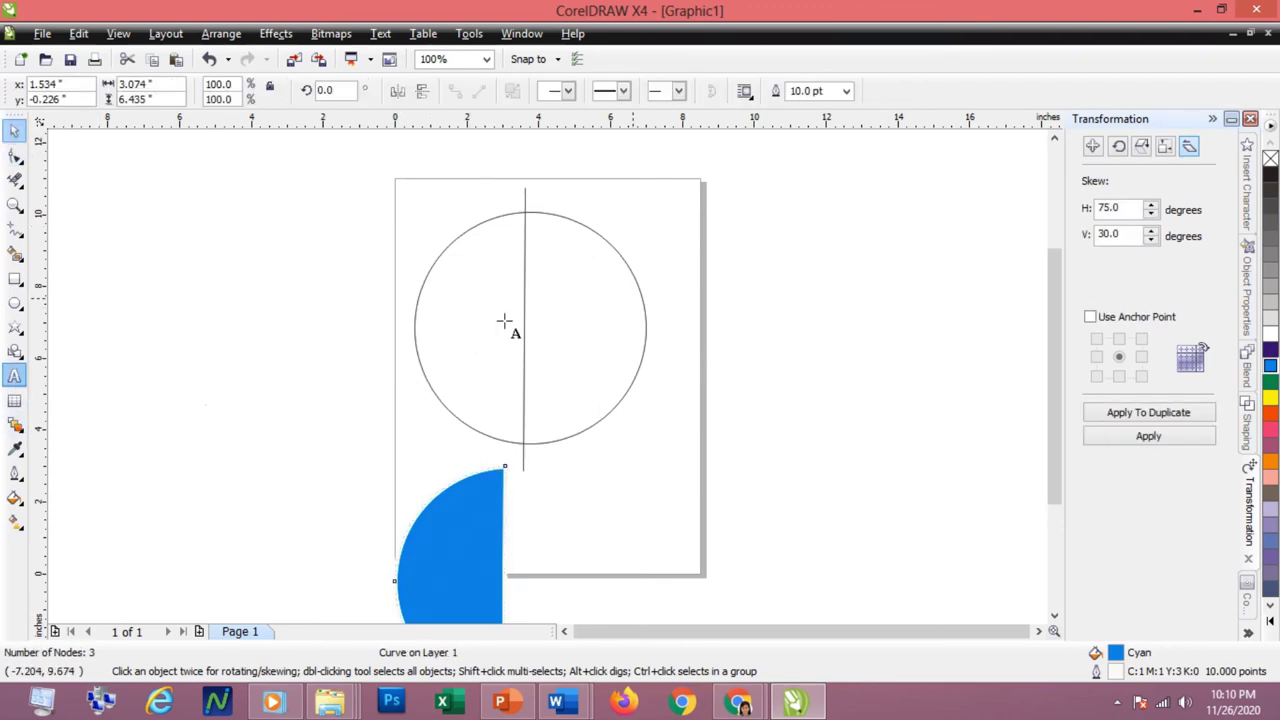
pyautogui.moveTo(460, 281); pyautogui.dragTo(627, 427)
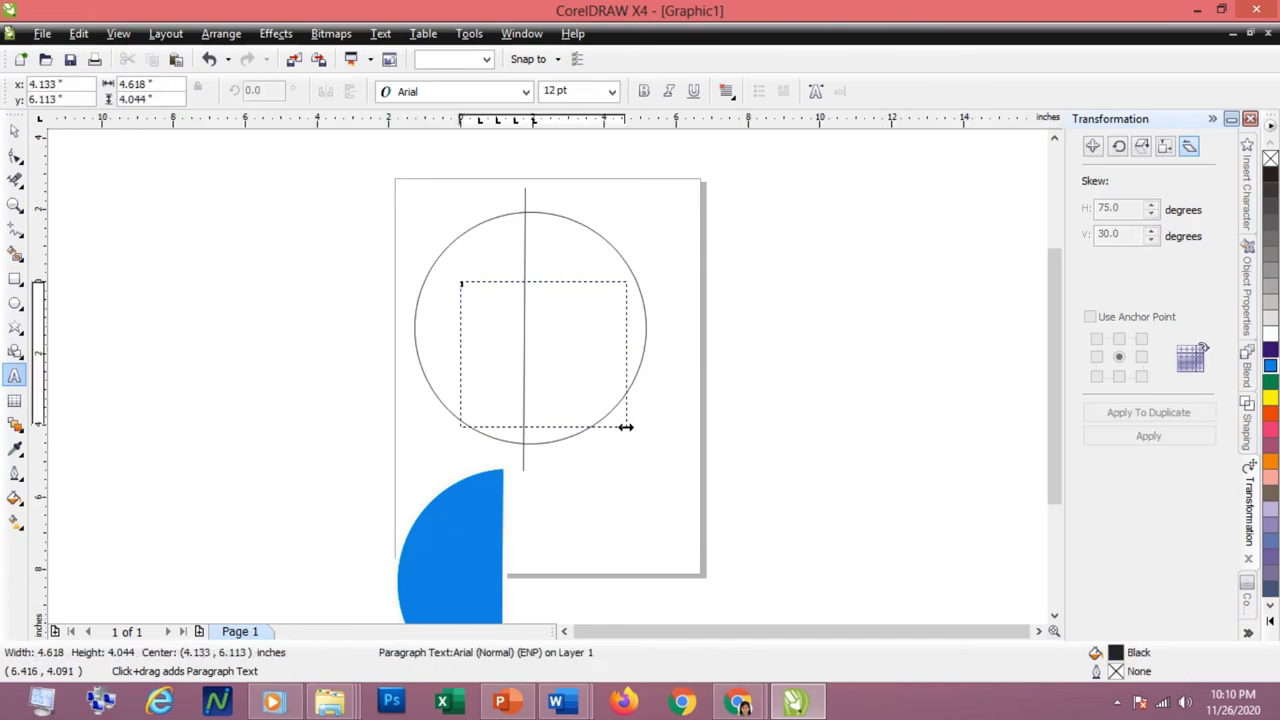
pyautogui.hotkey('ctrl', 'a')
pyautogui.click(612, 91)
pyautogui.click(586, 329)
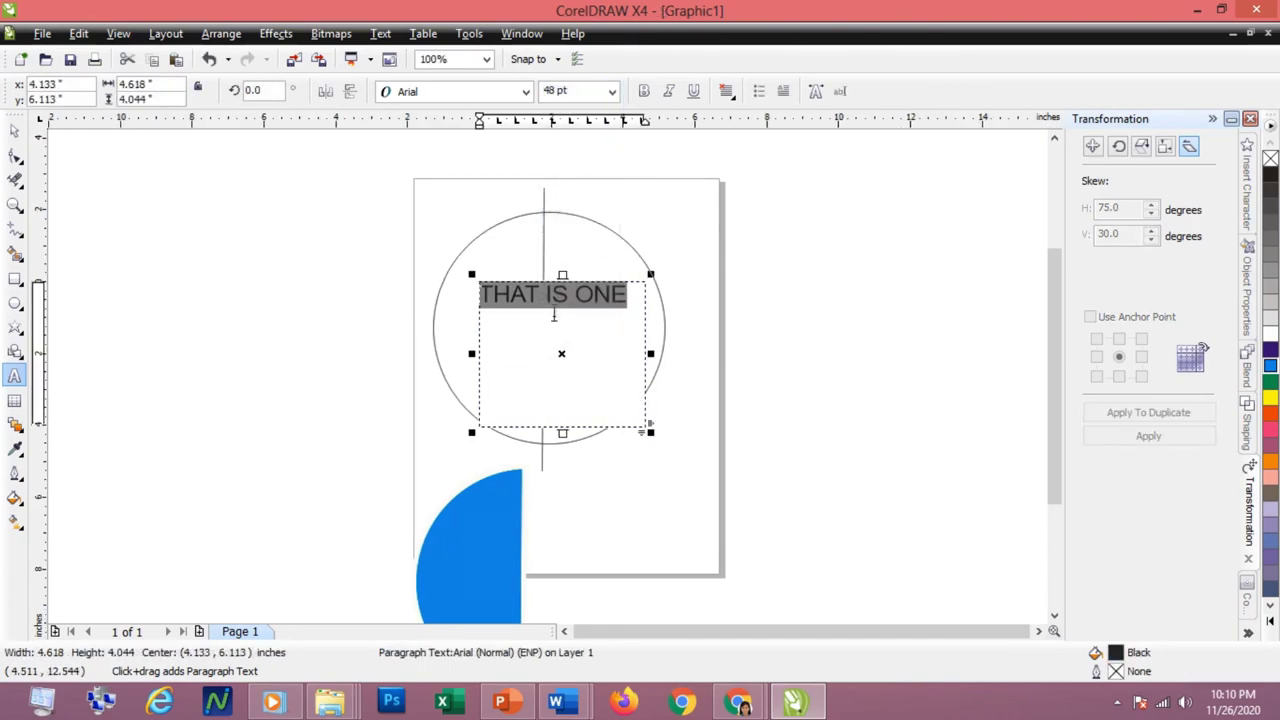
# - Delete all objects on the page and draw a new circle about 6.13 inches in diameter, centred at about (4.94, 4.81)
pyautogui.doubleClick(14, 131)
pyautogui.press('Delete')
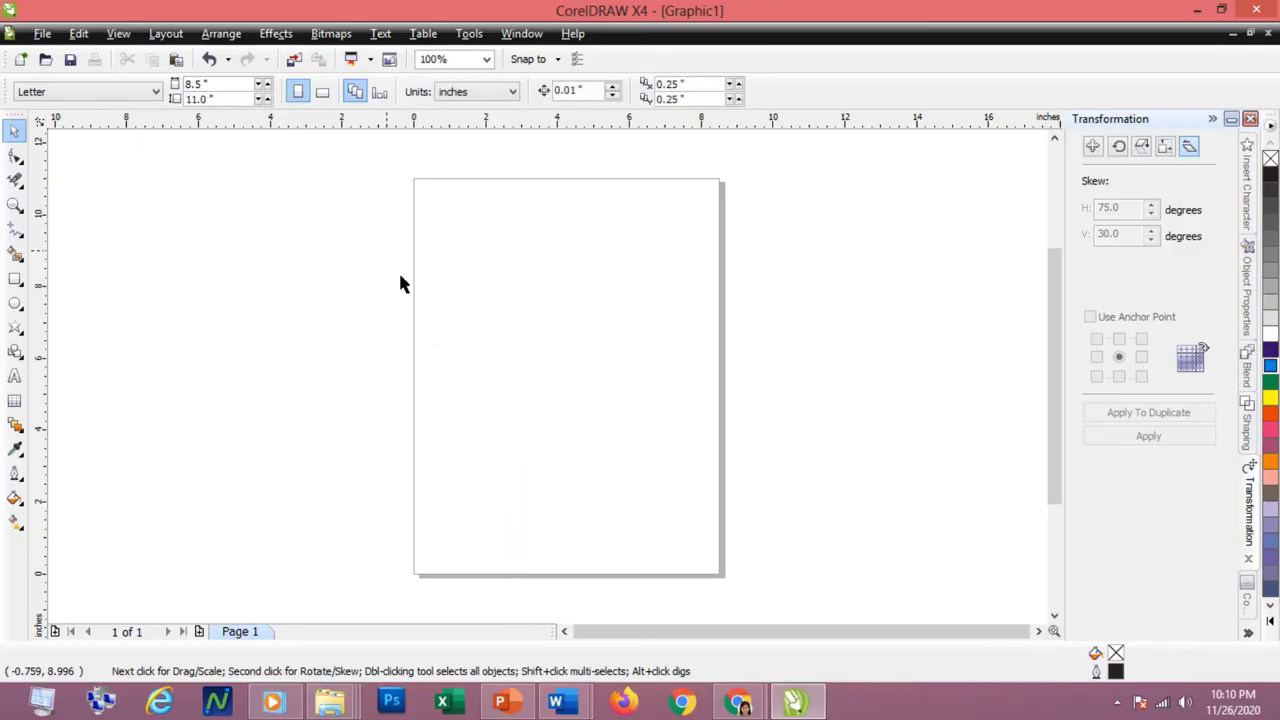
pyautogui.click(15, 303)
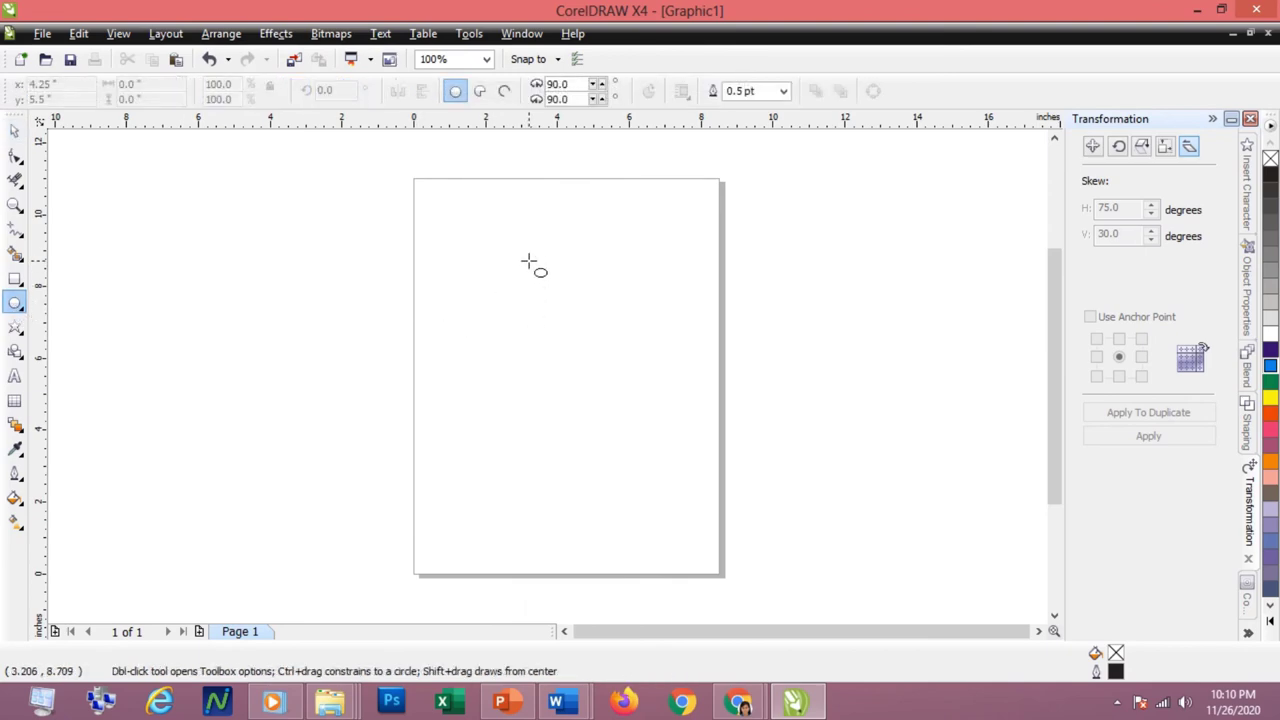
pyautogui.moveTo(476, 286); pyautogui.dragTo(700, 512)
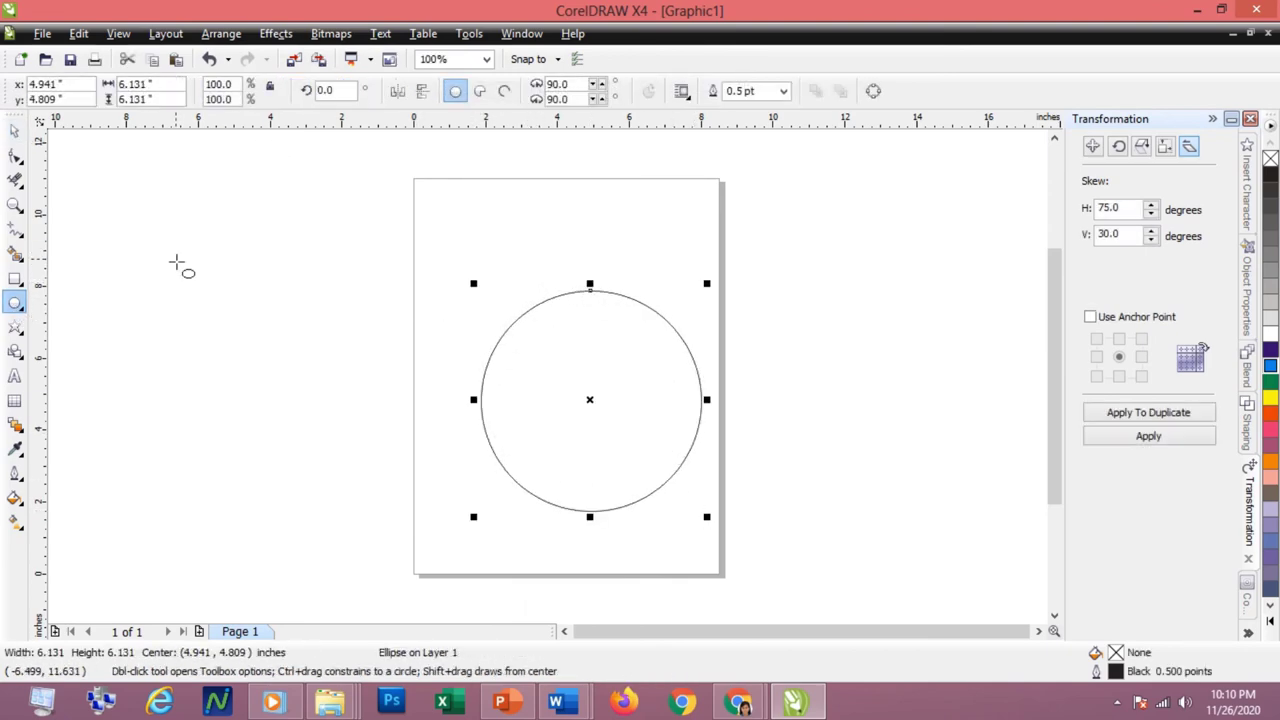
# - Draw a nearly vertical Freehand line through the middle of the circle, from about (4.88, 8.68) to (4.93, 1.07)
pyautogui.click(17, 231)
pyautogui.click(20, 234)
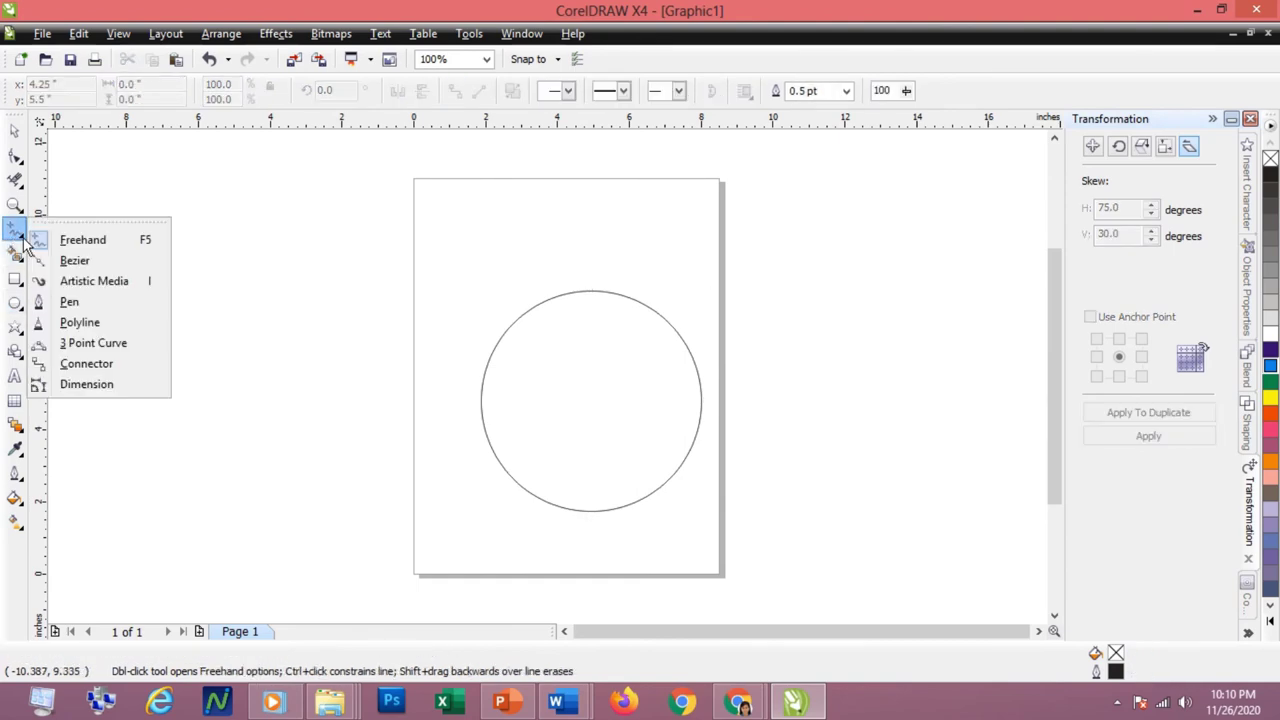
pyautogui.click(84, 240)
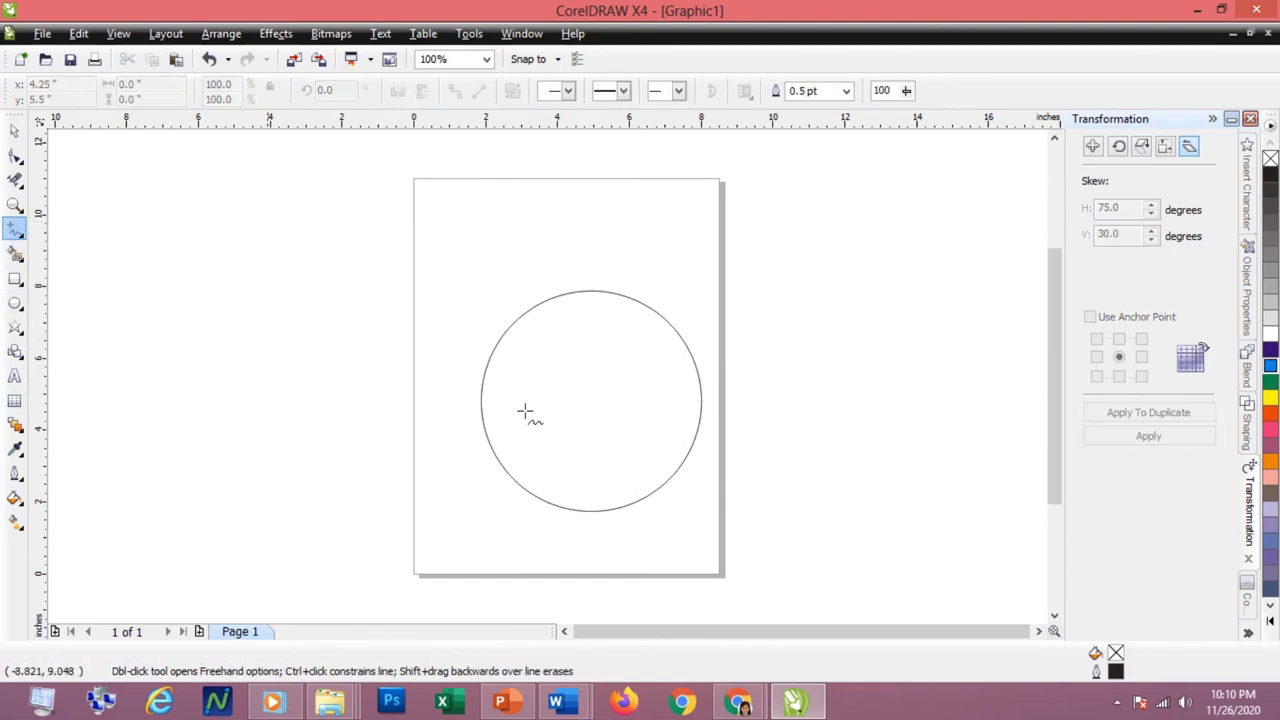
pyautogui.click(588, 264)
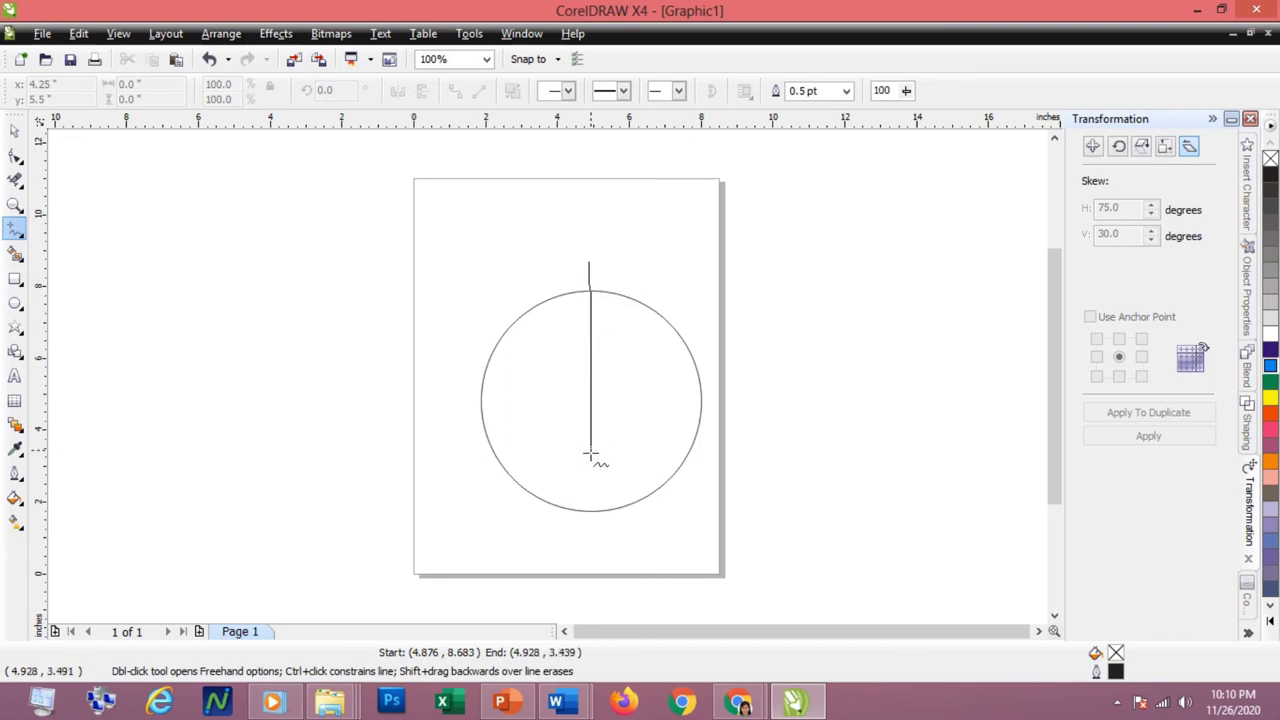
pyautogui.click(590, 539)
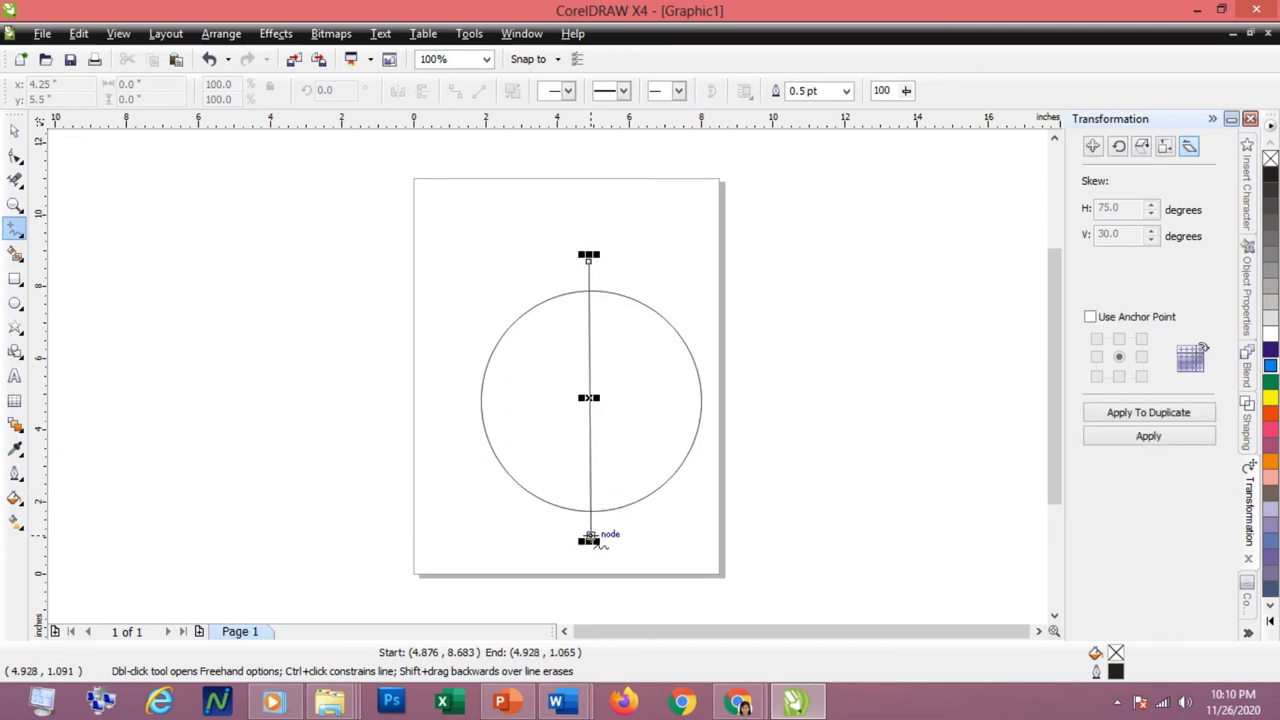
# - Remove the right half of the circle's outline with the Virtual Segment Delete tool
pyautogui.click(18, 184)
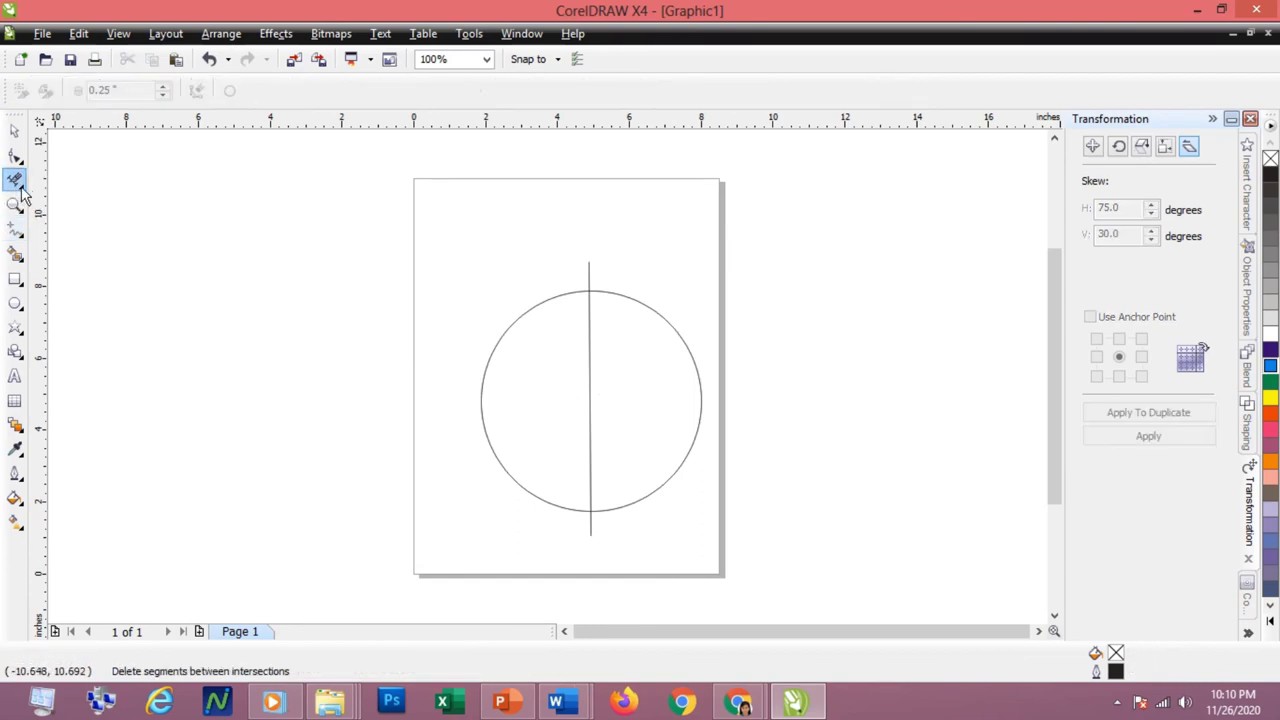
pyautogui.click(22, 193)
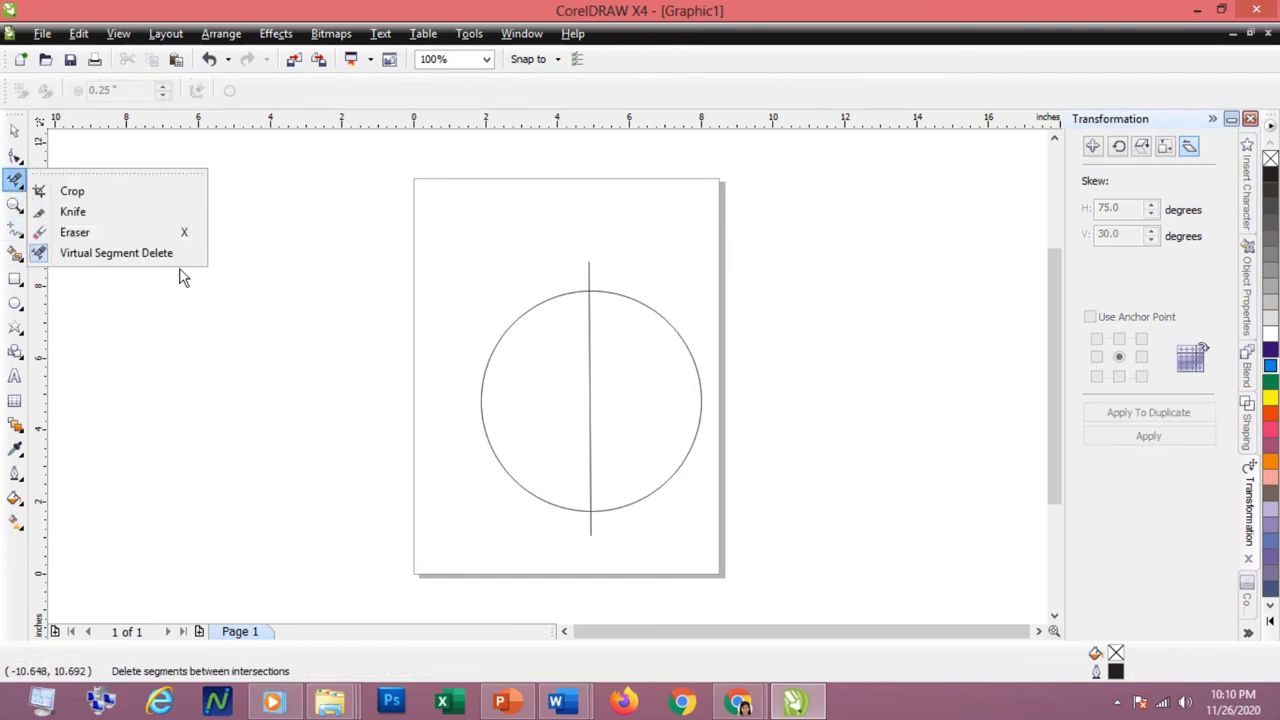
pyautogui.click(82, 254)
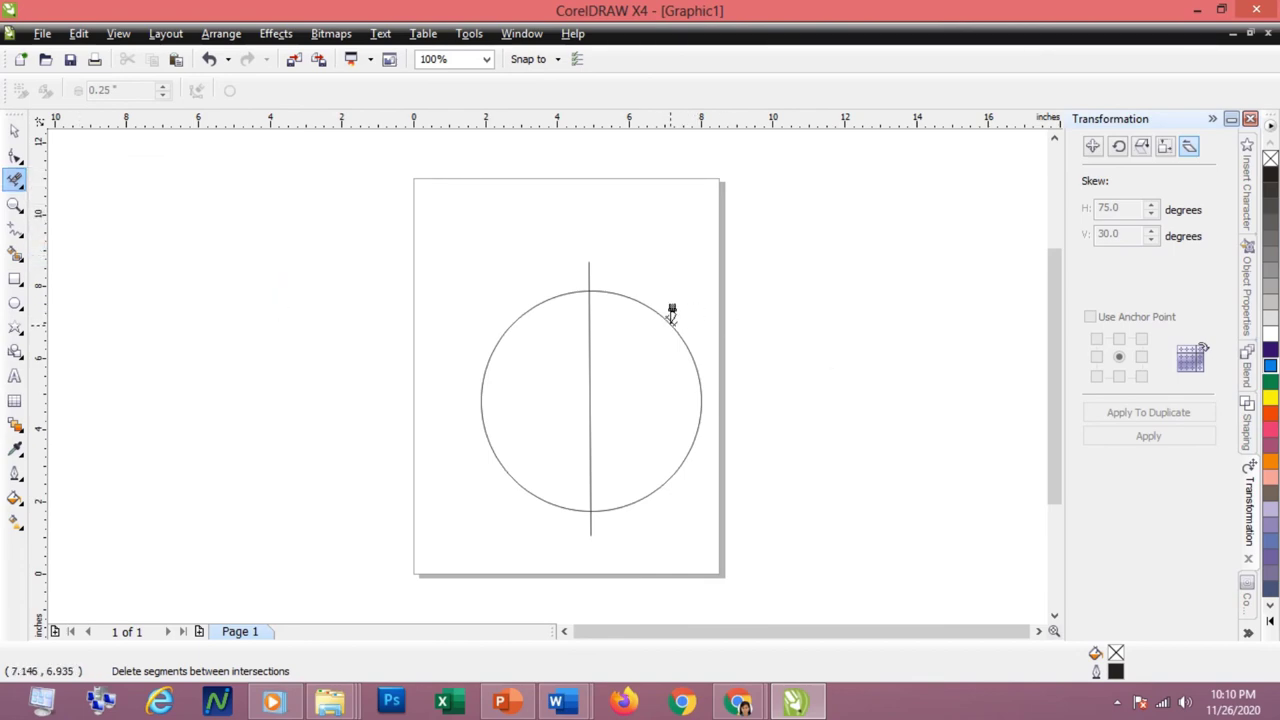
pyautogui.click(671, 312)
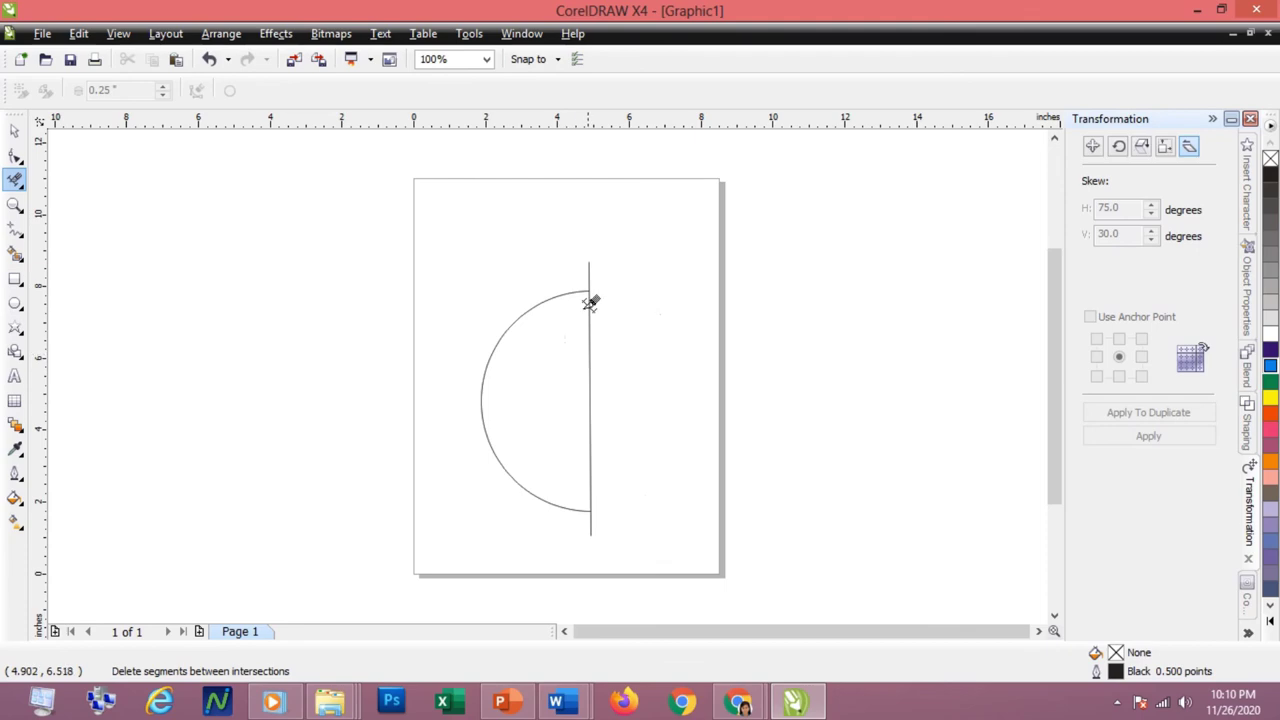
# - Move the vertical line to the right, away from the remaining arc, and delete it
pyautogui.click(14, 130)
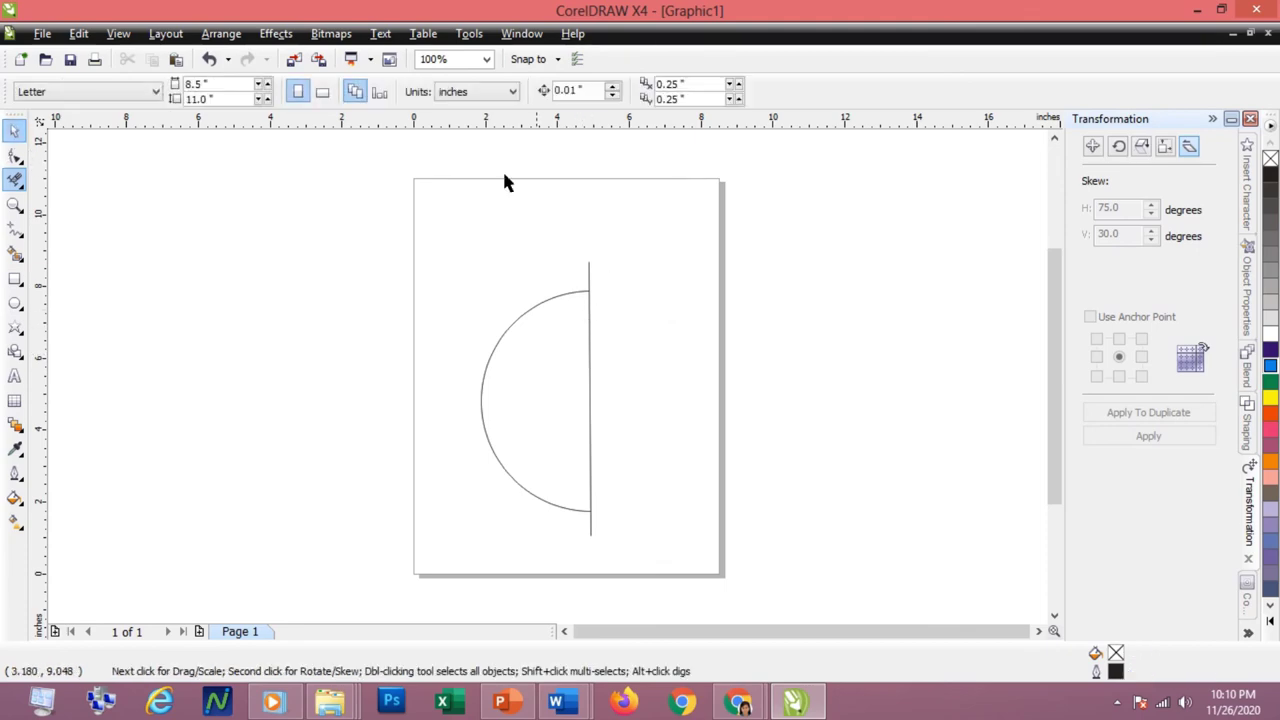
pyautogui.moveTo(589, 278); pyautogui.dragTo(696, 281)
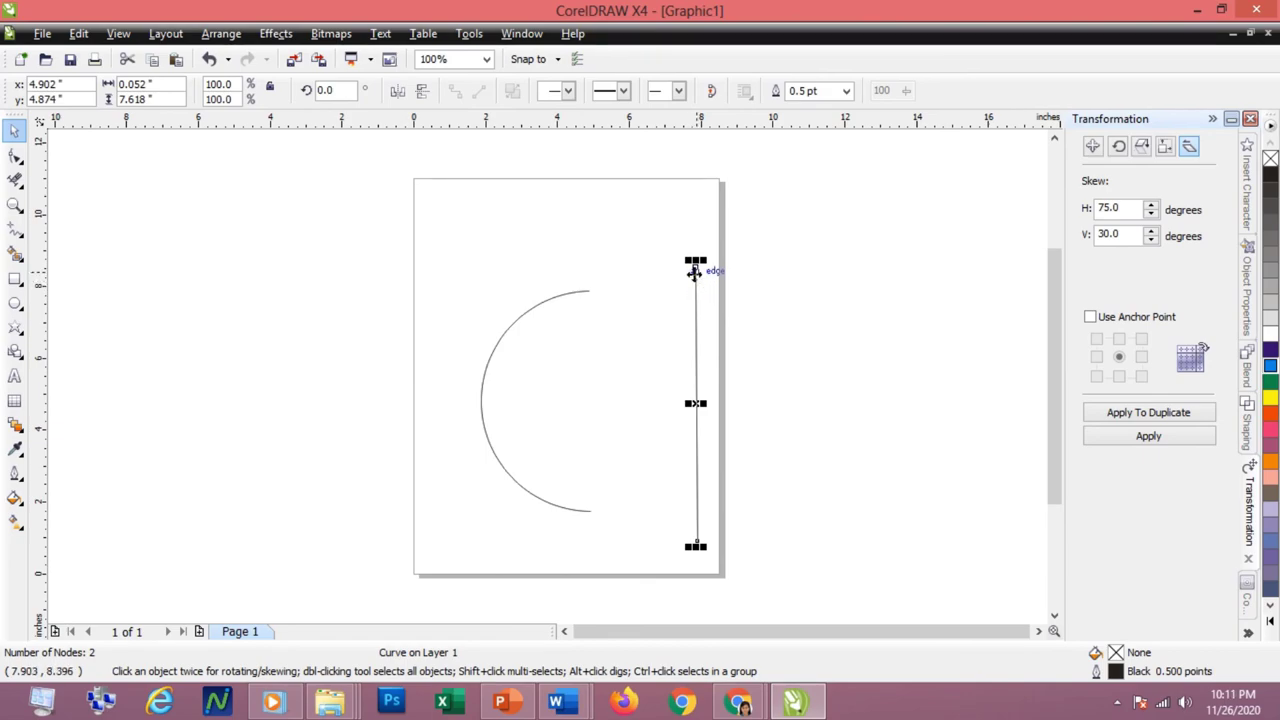
pyautogui.rightClick(695, 280)
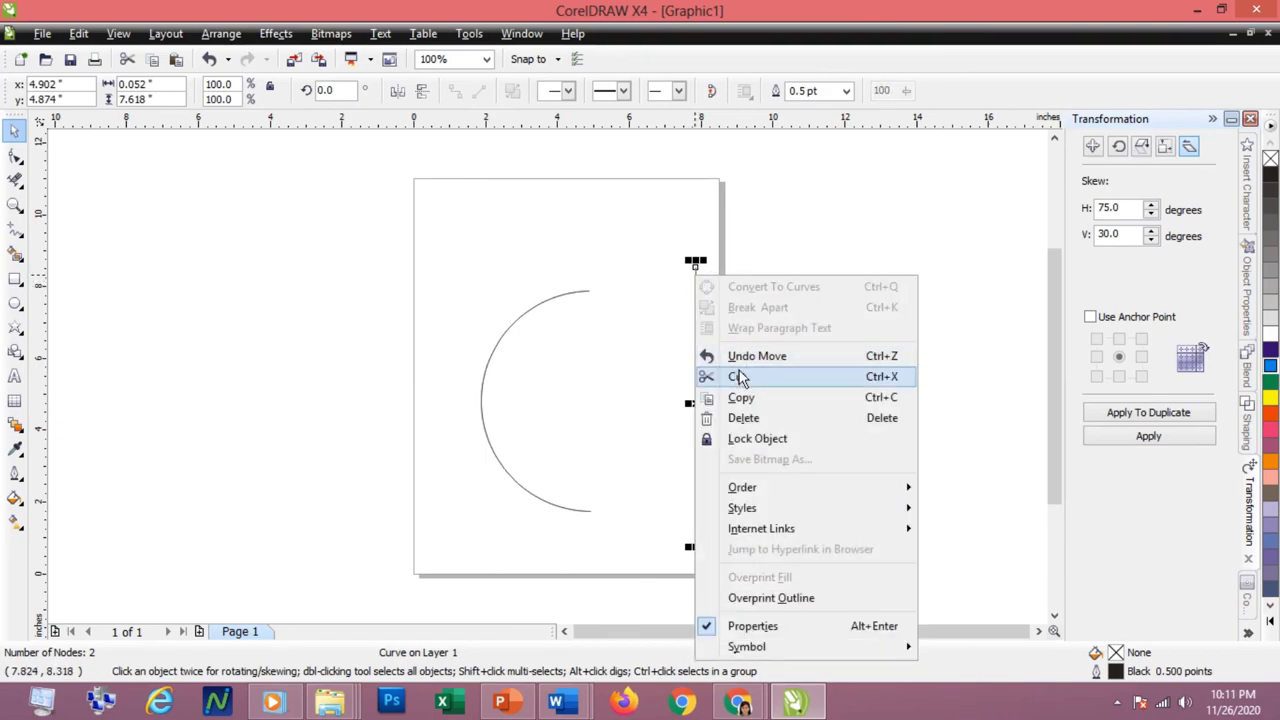
pyautogui.click(723, 418)
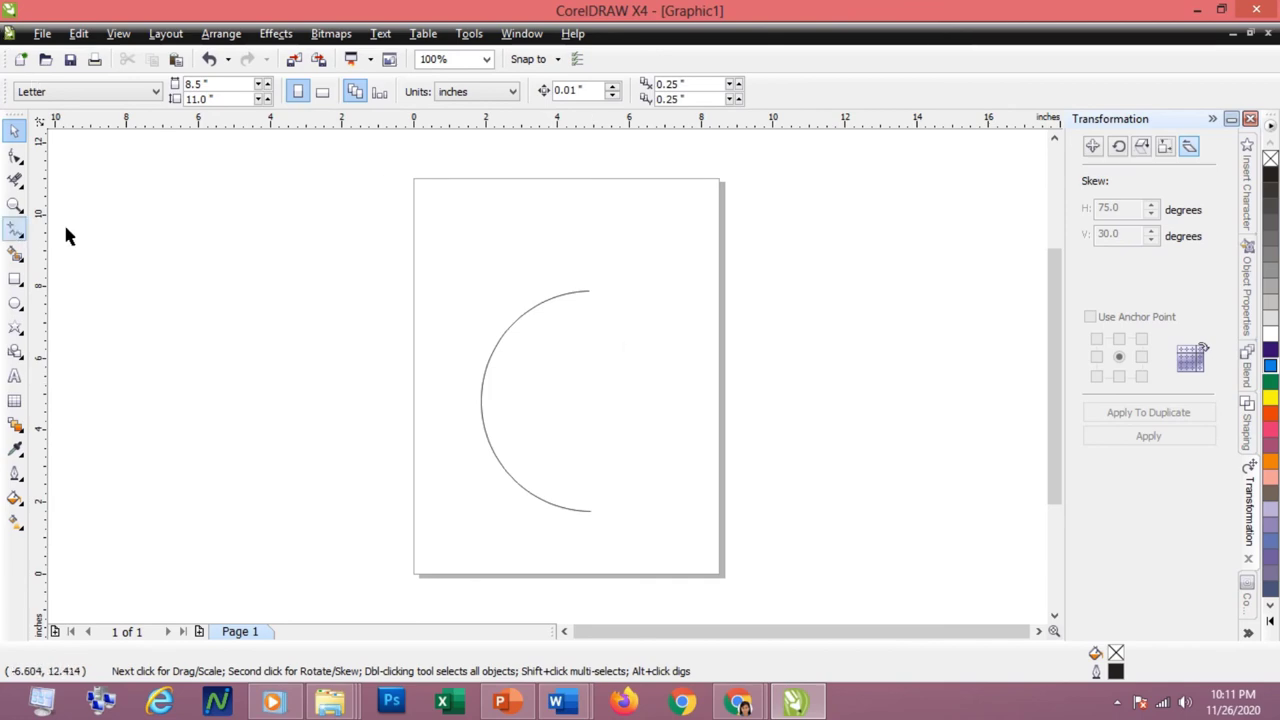
# - Close the half-circle arc with a straight edge by selecting all three of its nodes and applying Auto-Close
pyautogui.click(15, 157)
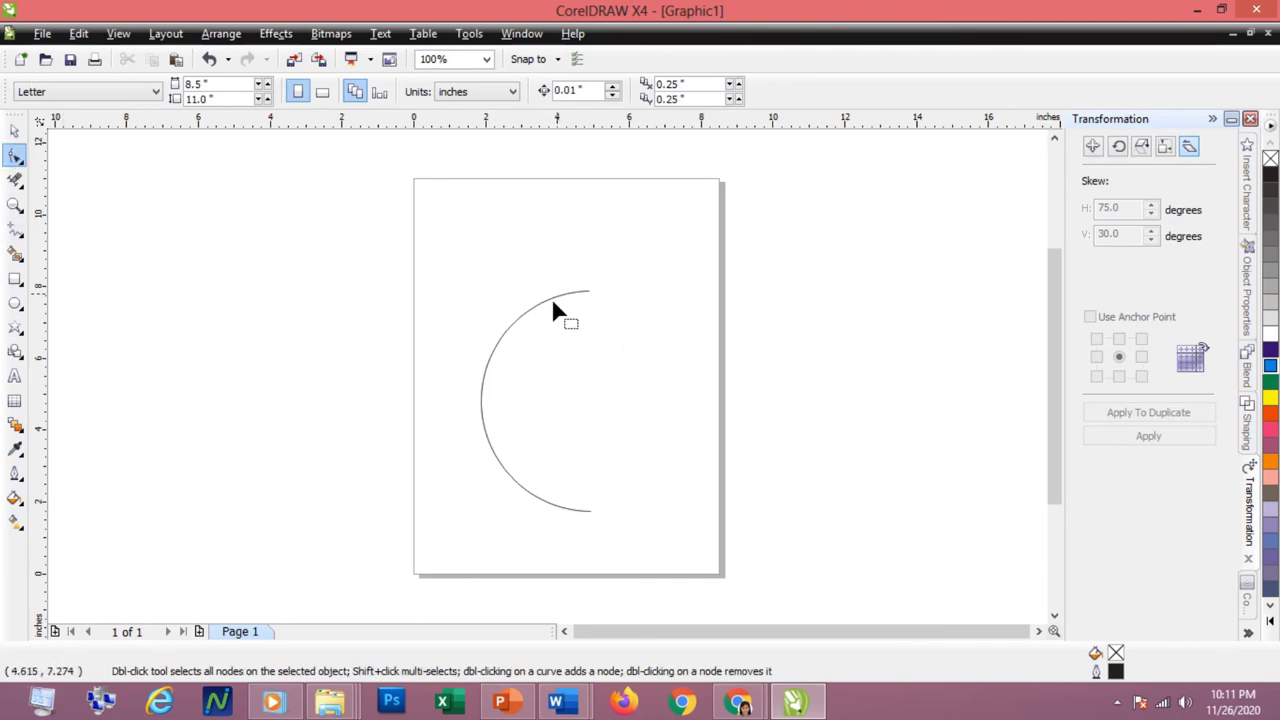
pyautogui.click(14, 131)
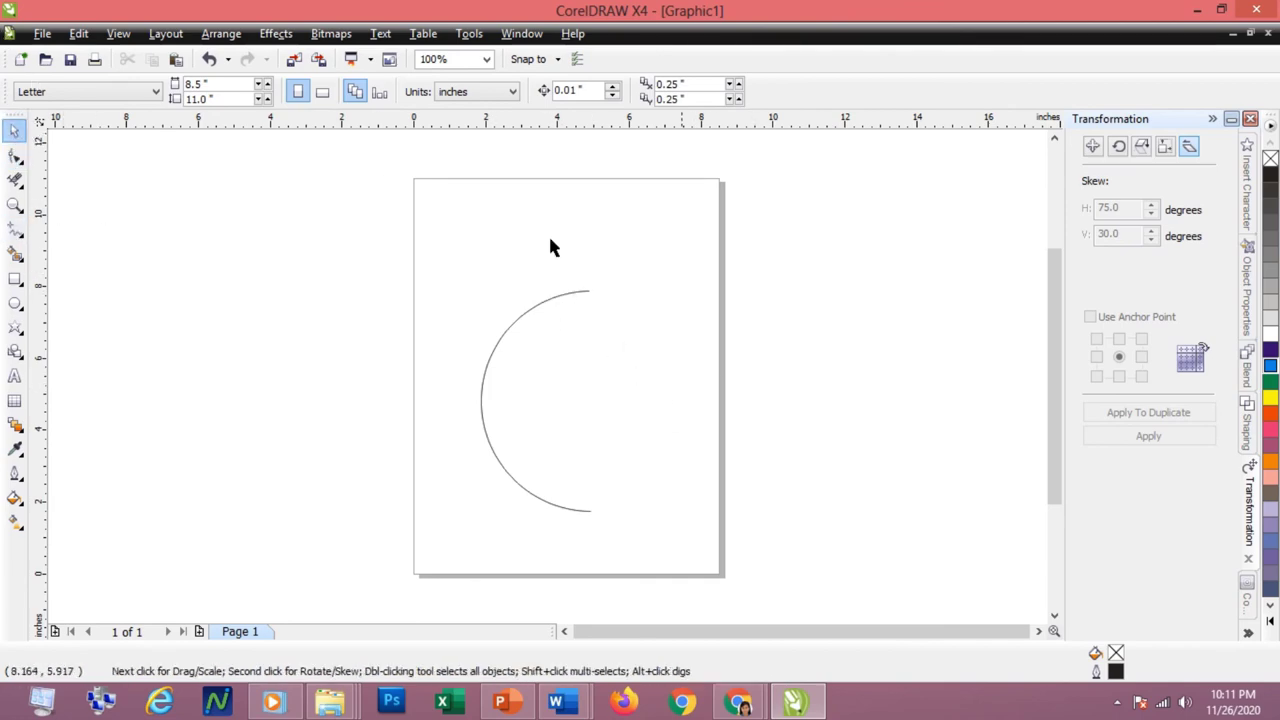
pyautogui.click(580, 300)
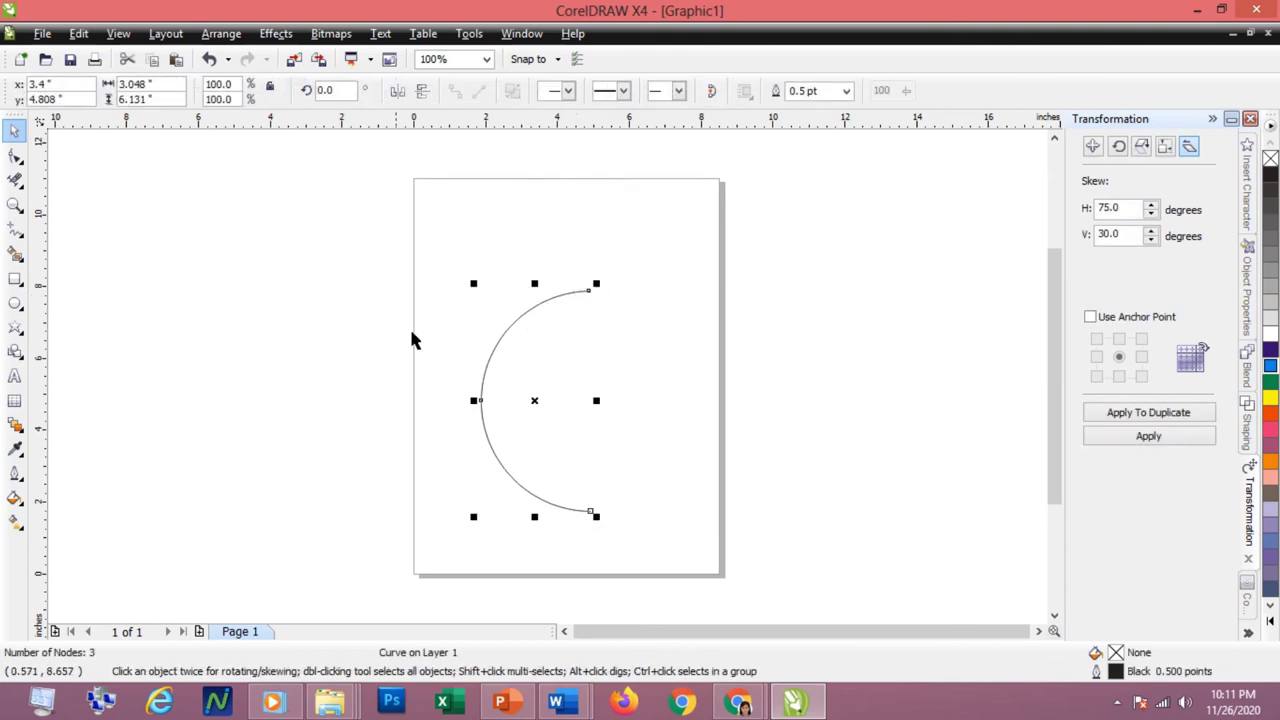
pyautogui.click(13, 157)
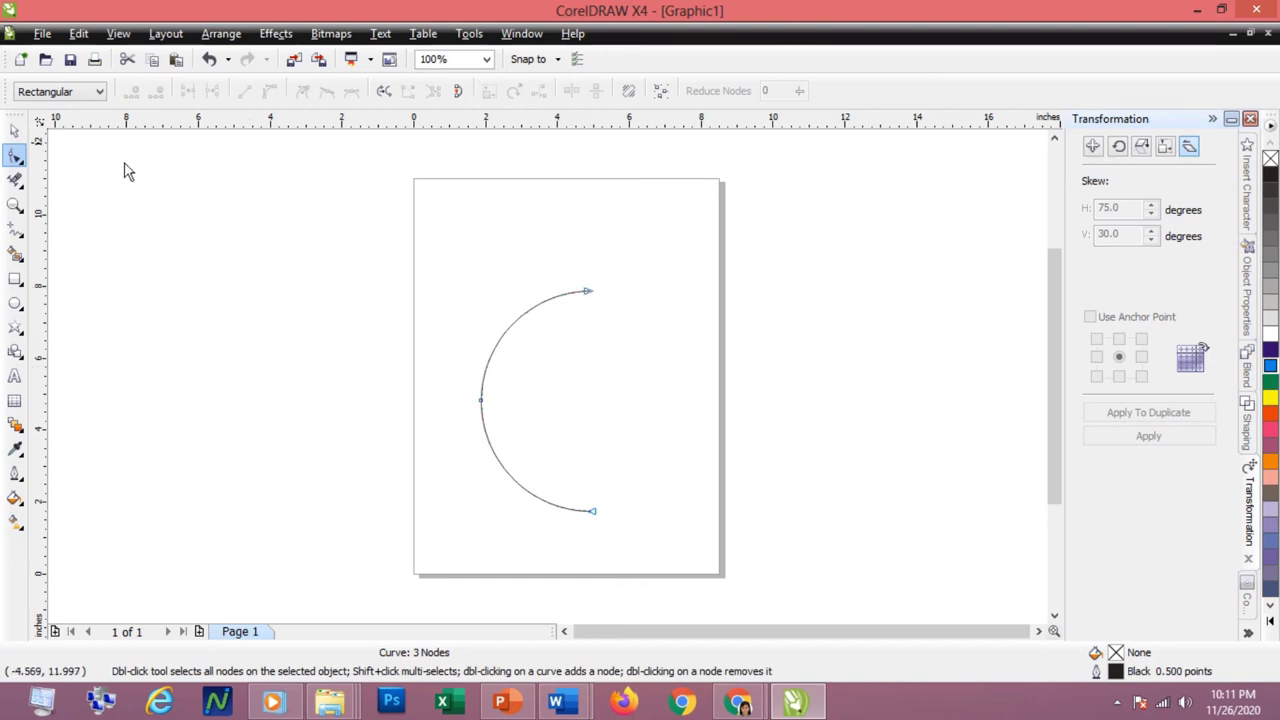
pyautogui.moveTo(453, 256); pyautogui.dragTo(642, 522)
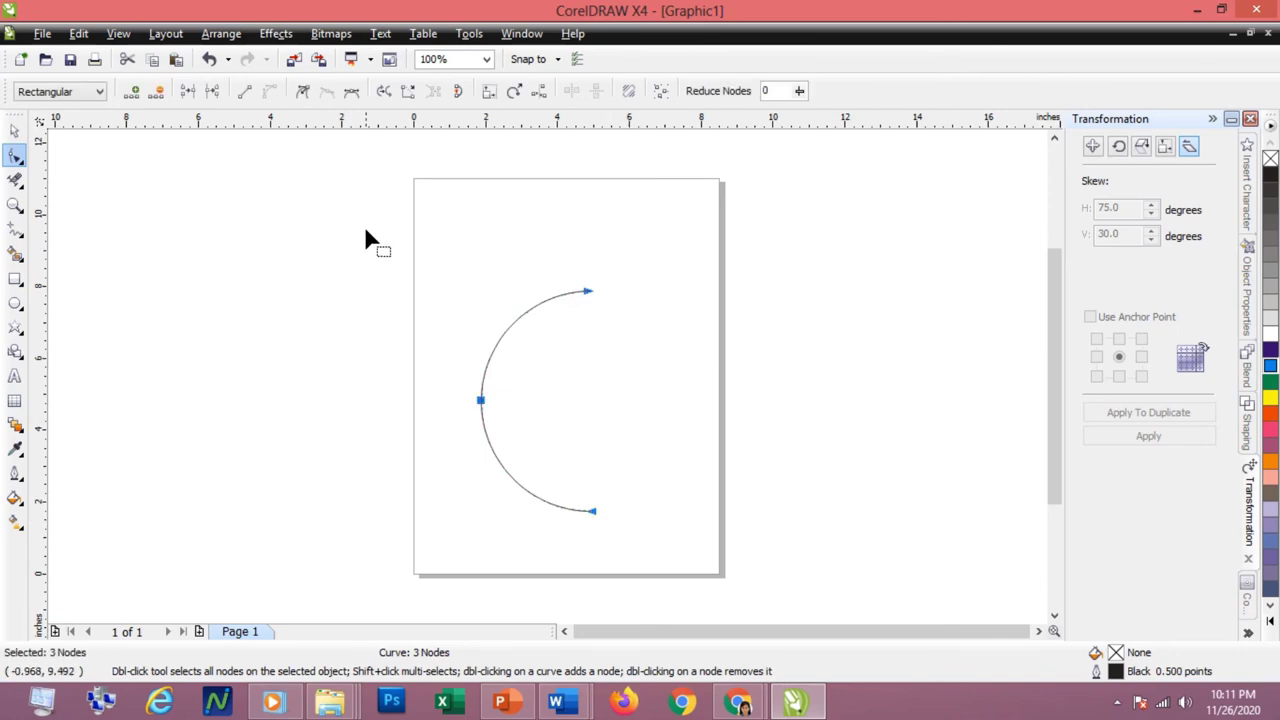
pyautogui.rightClick(587, 298)
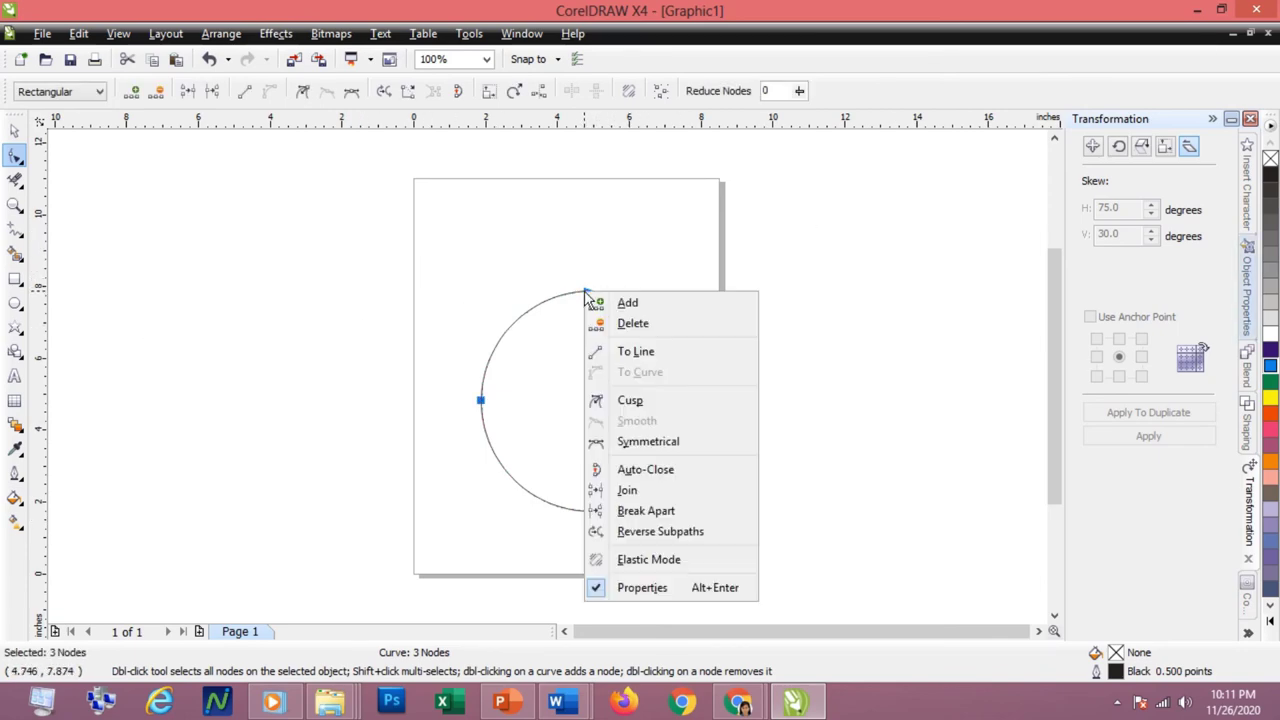
pyautogui.click(655, 472)
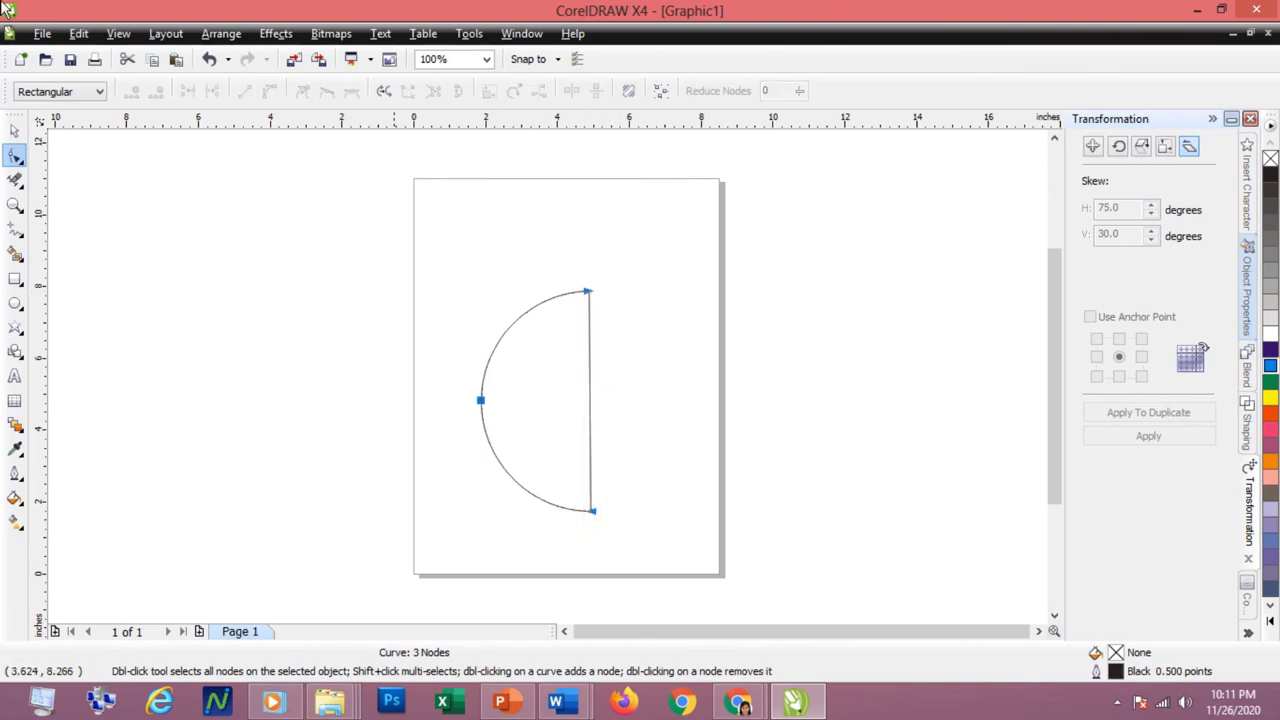
# - Move the closed half-circle up and to the right, centred at about (4.26, 5.85) inches
pyautogui.click(14, 130)
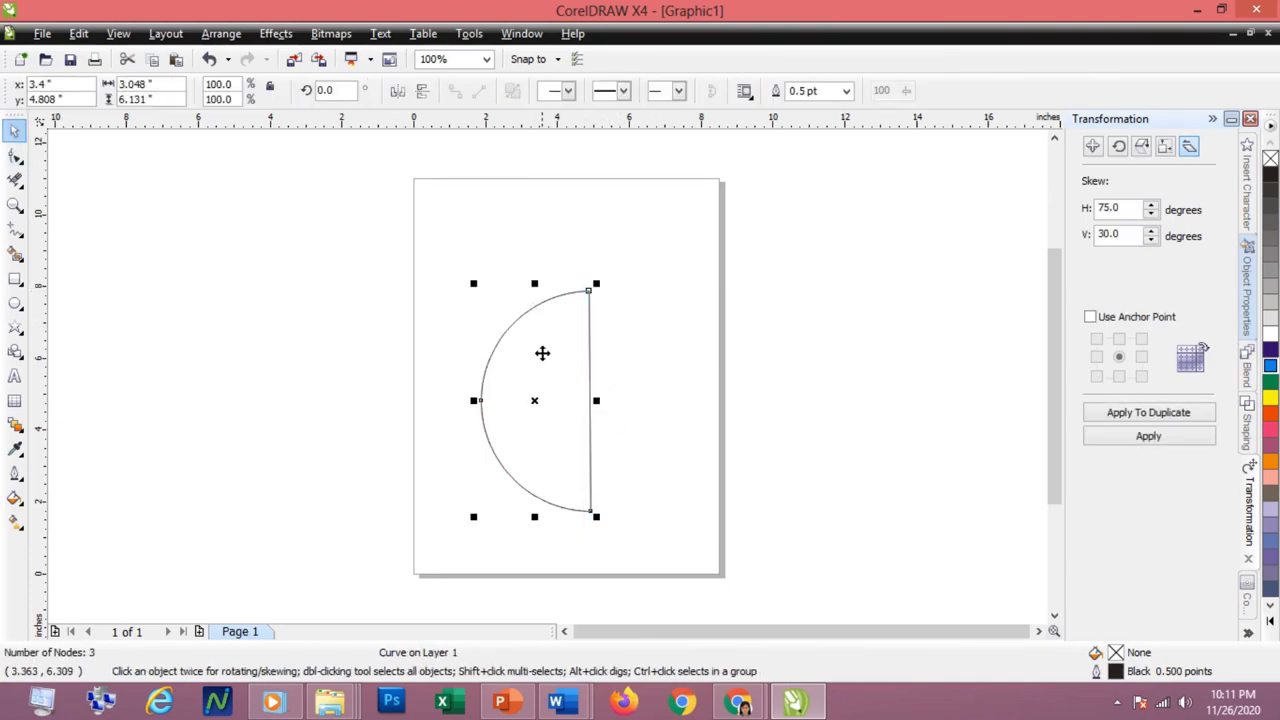
pyautogui.moveTo(542, 353); pyautogui.dragTo(466, 356)
pyautogui.moveTo(507, 330); pyautogui.dragTo(597, 280)
pyautogui.click(622, 342)
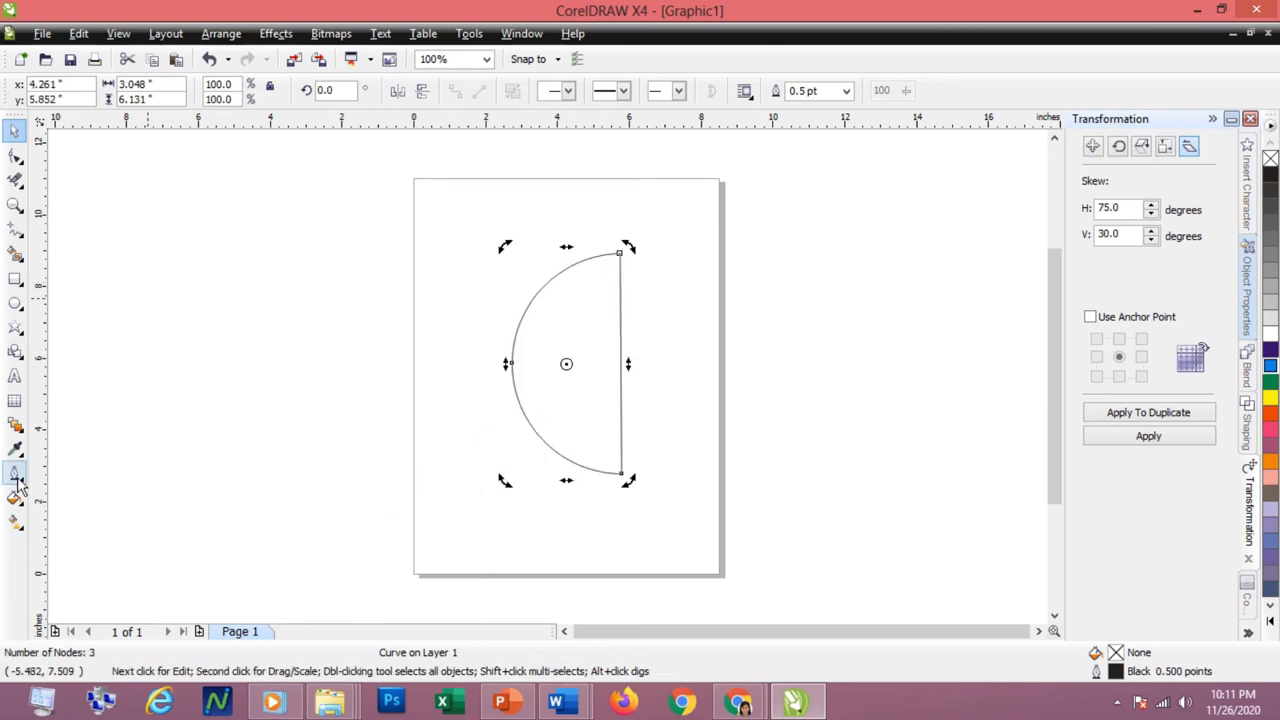
# - Add a paragraph text frame about 5.82 by 6.71 inches over the half-circle, in 72 pt Arial, reading "THAT IS THE 2ND ONE! WERE DOWN TO THE LAST"
pyautogui.click(14, 376)
pyautogui.moveTo(464, 243); pyautogui.dragTo(677, 486)
pyautogui.click(611, 91)
pyautogui.click(563, 330)
pyautogui.write('THA')
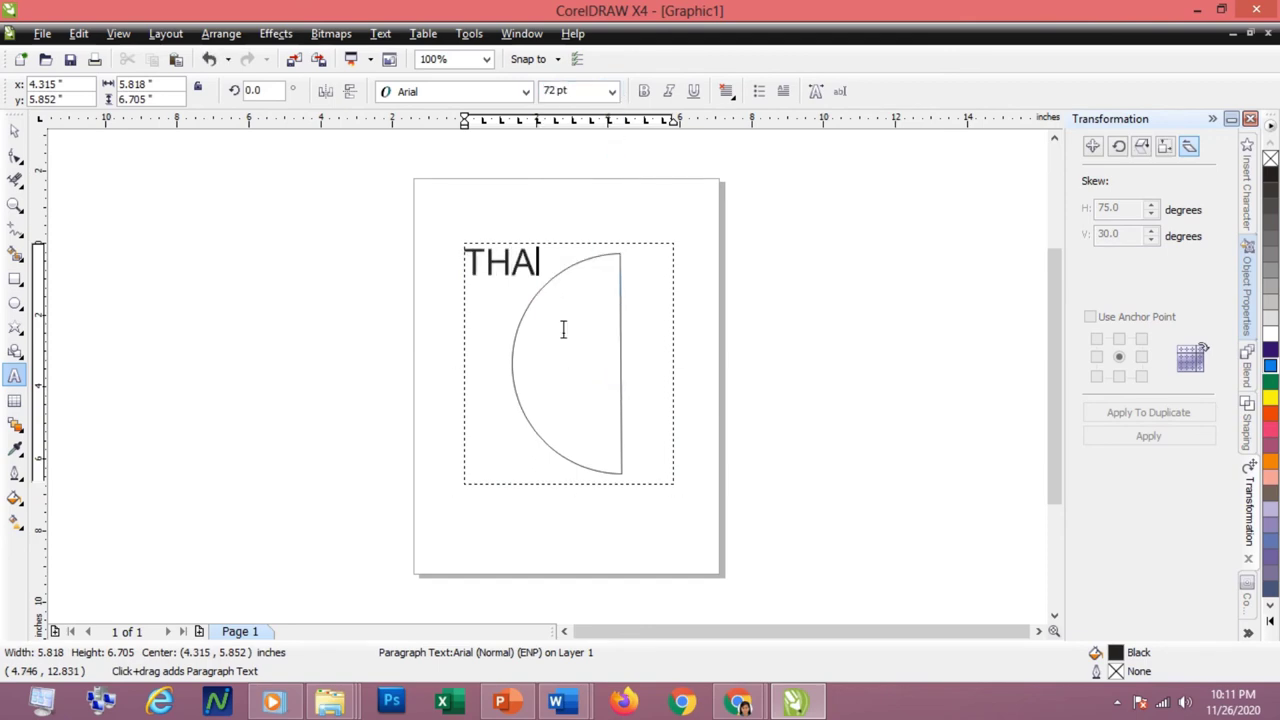
pyautogui.write('T IS THE 2ND ONE! WERE DOWN TO THE LAST')
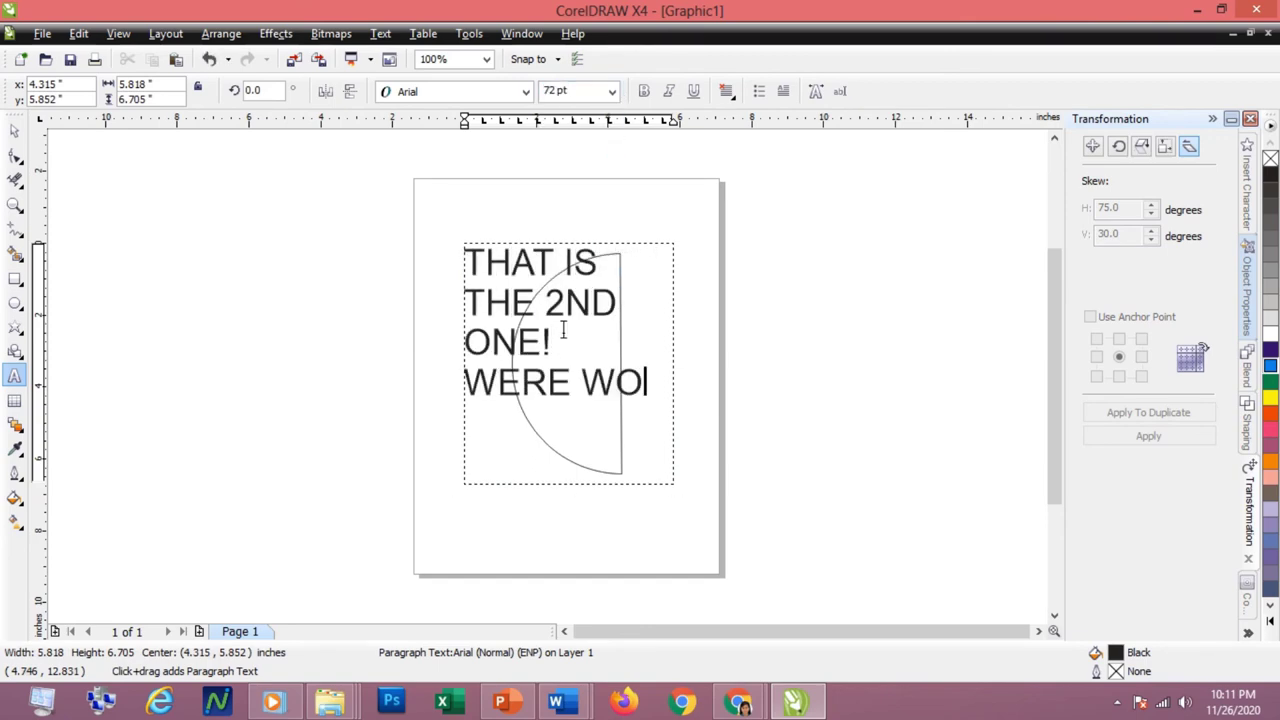
pyautogui.press('Escape')
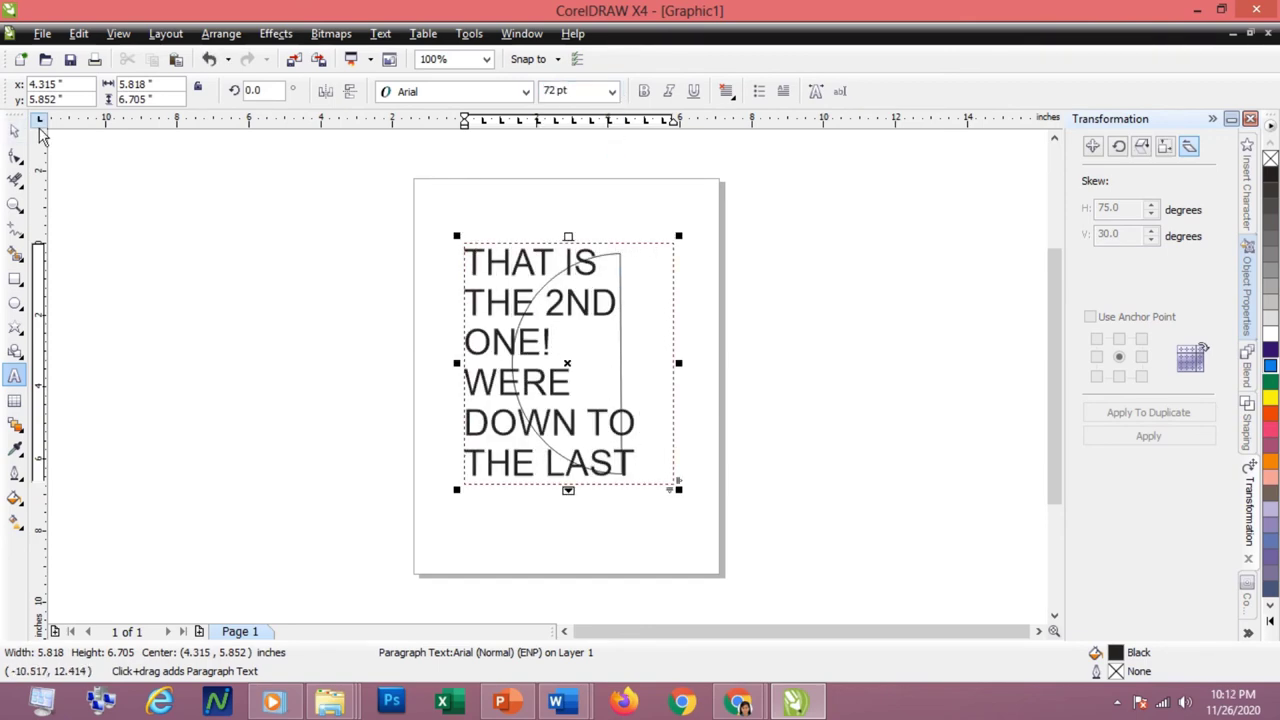
pyautogui.press('Escape')
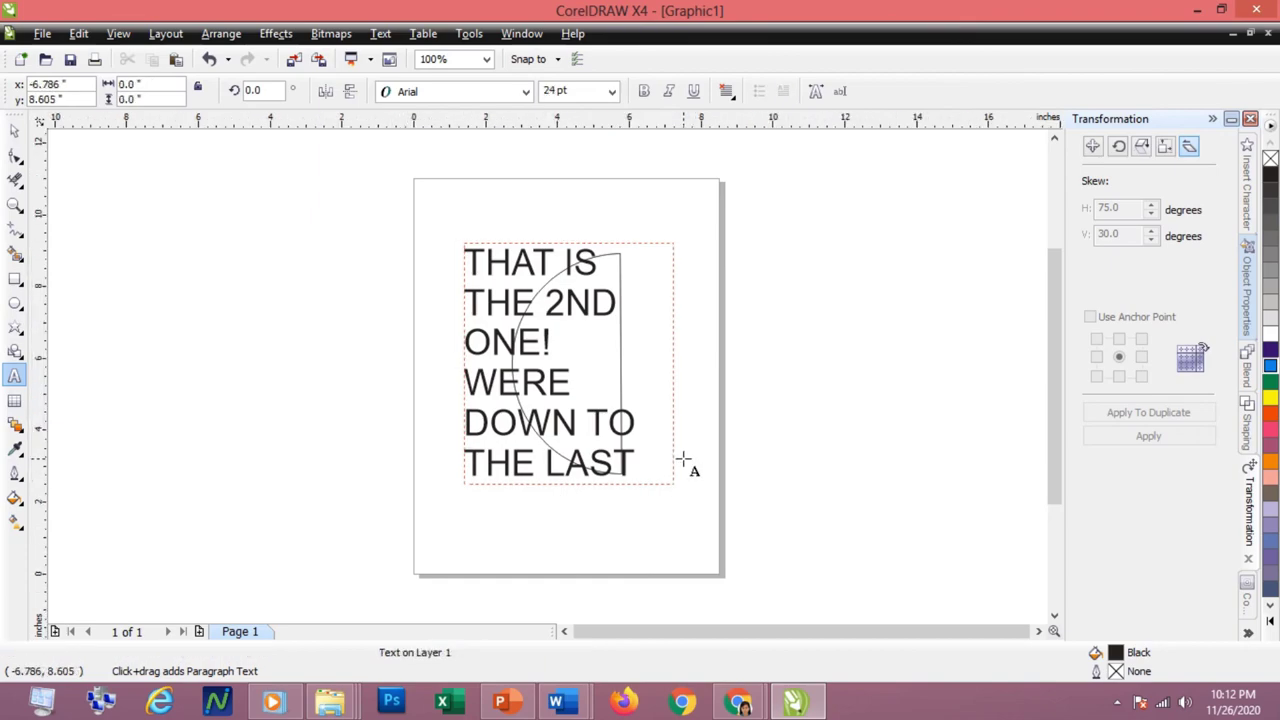
# - Delete all objects on the page and draw a 0° to 270° pie about 6.16 by 6.21 inches, centred at about (4.30, 5.81)
pyautogui.doubleClick(14, 130)
pyautogui.press('Delete')
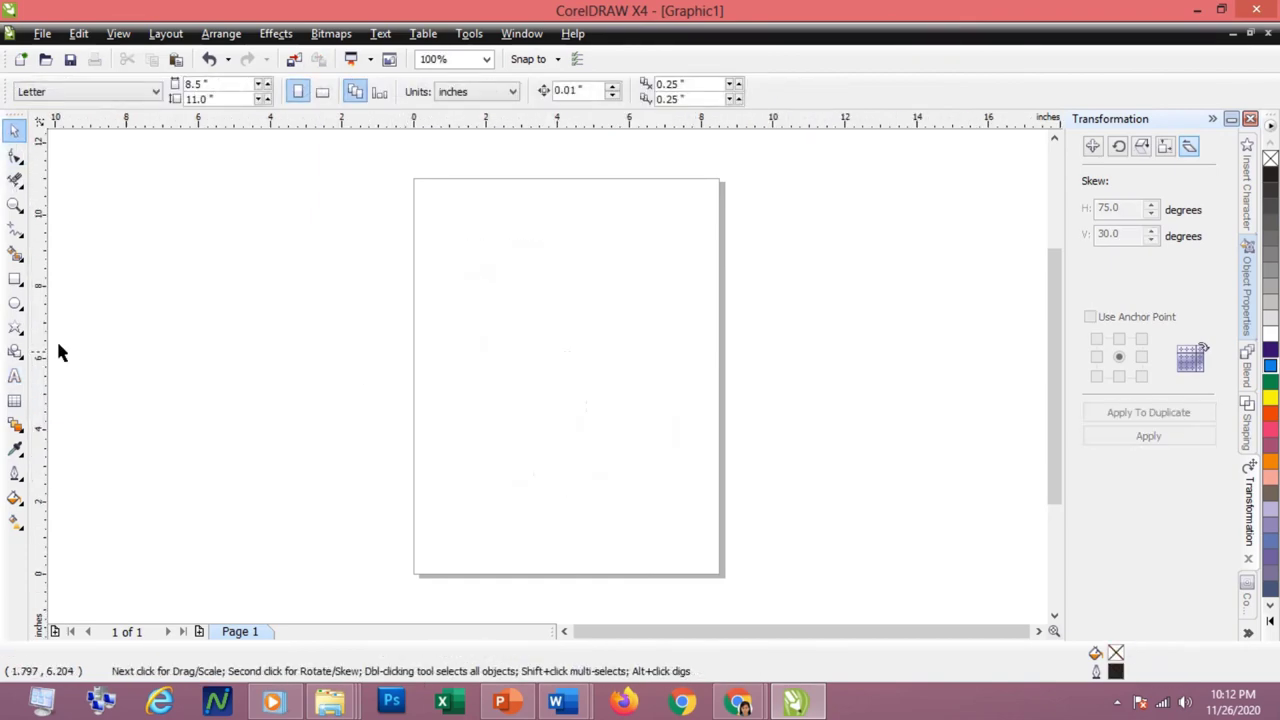
pyautogui.click(14, 303)
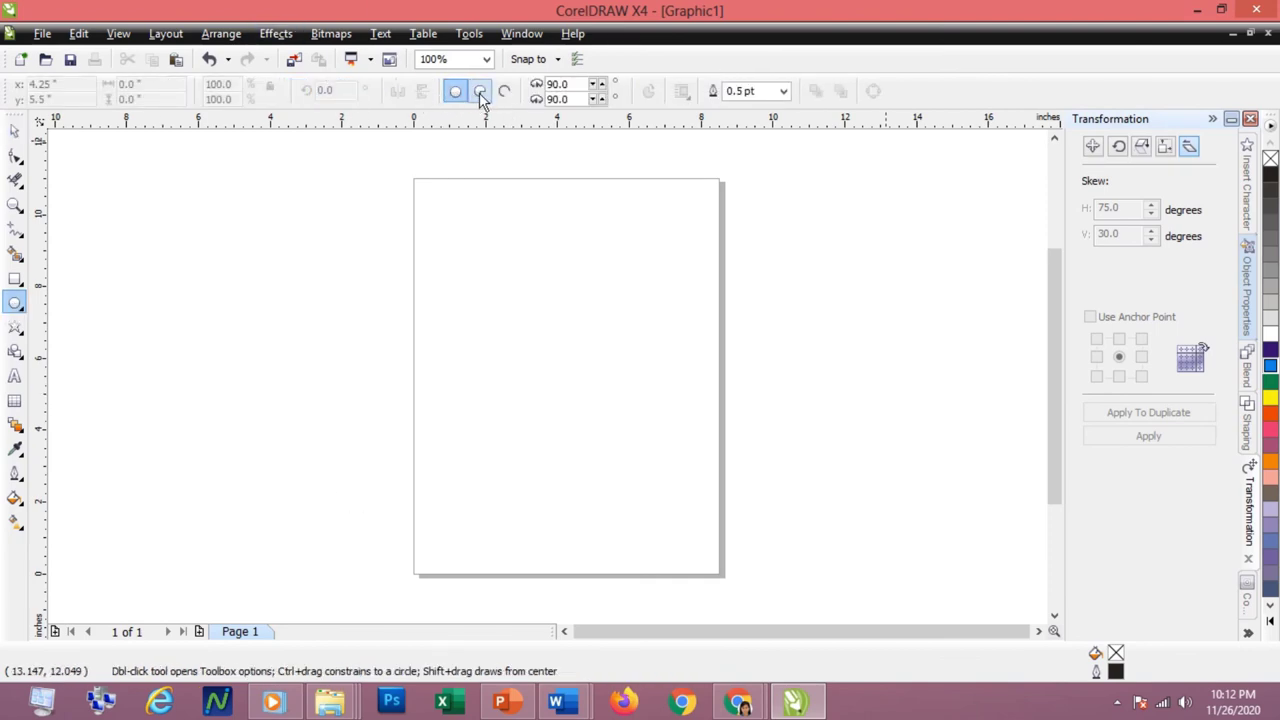
pyautogui.click(479, 91)
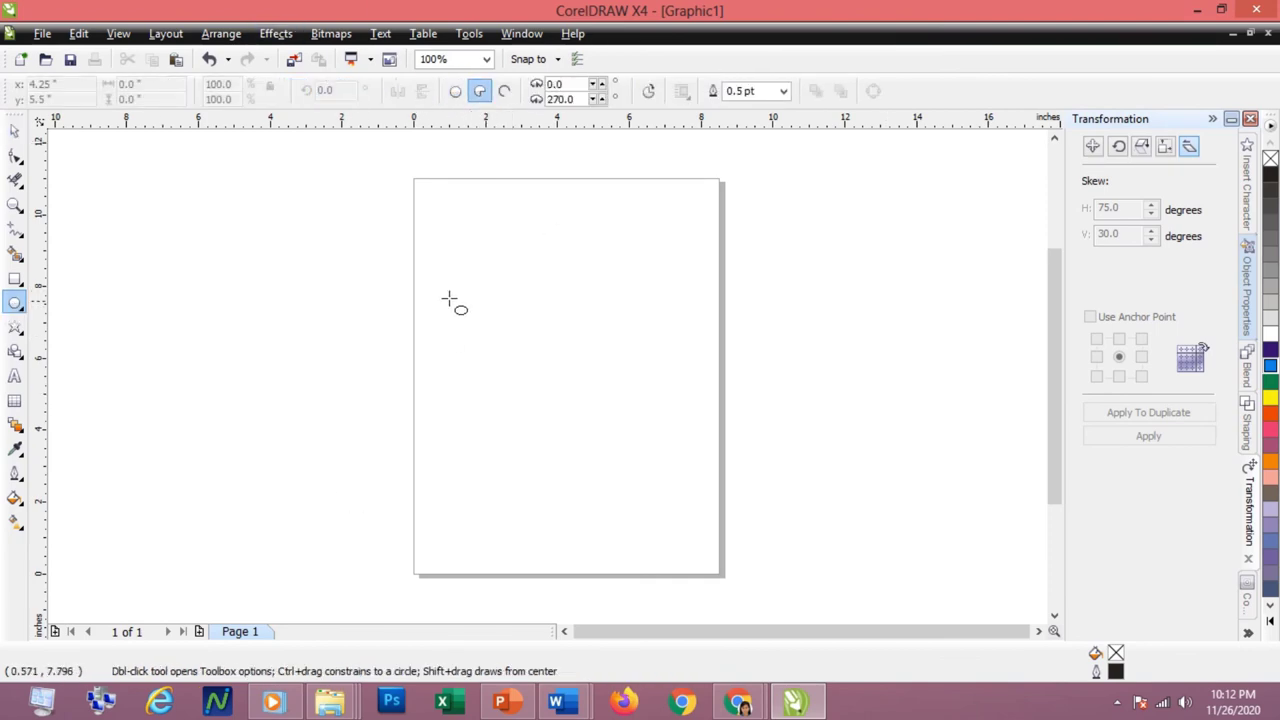
pyautogui.moveTo(460, 257); pyautogui.dragTo(679, 478)
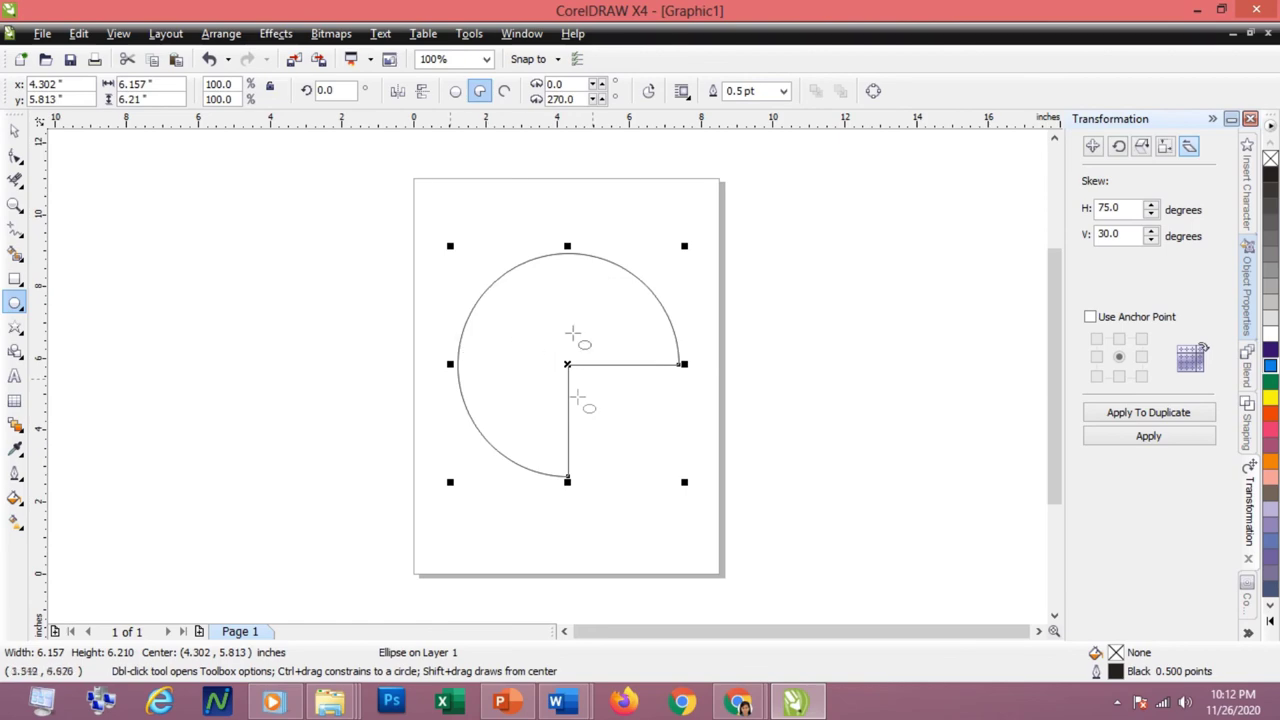
# - Toggle the pie's direction to its complementary quarter wedge and back again
pyautogui.click(648, 92)
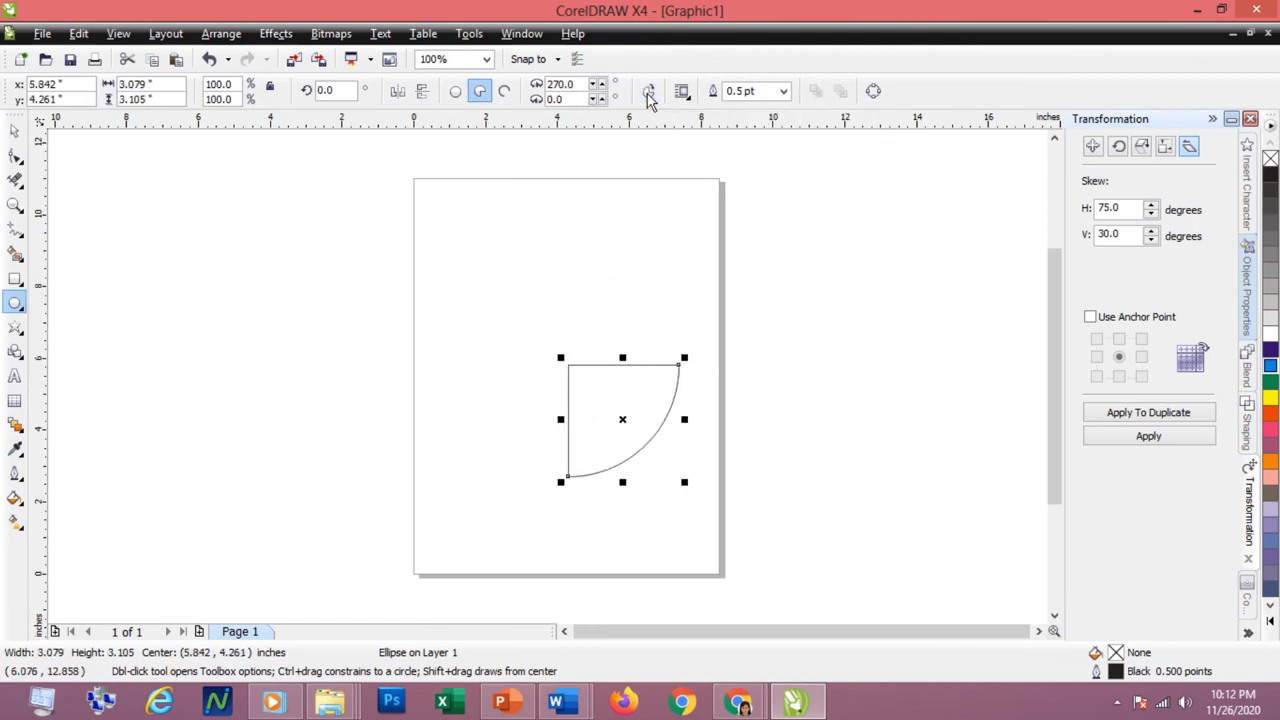
pyautogui.click(648, 92)
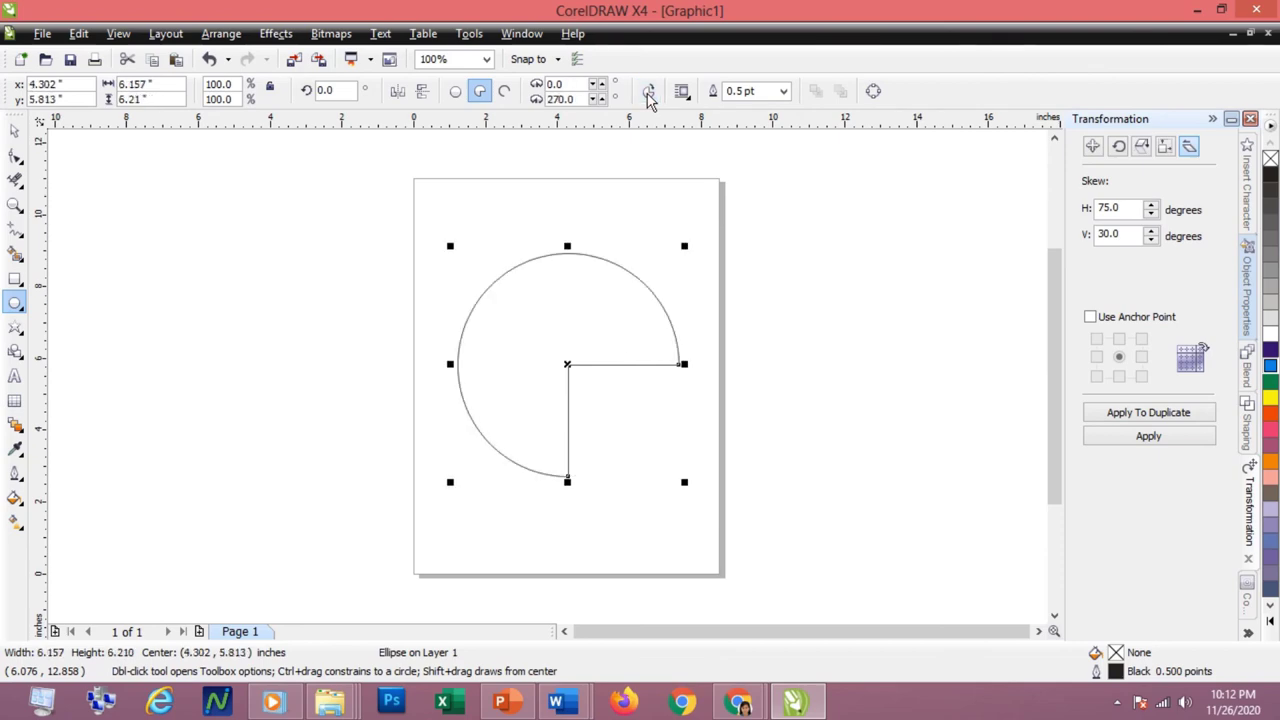
pyautogui.click(648, 92)
pyautogui.click(648, 92)
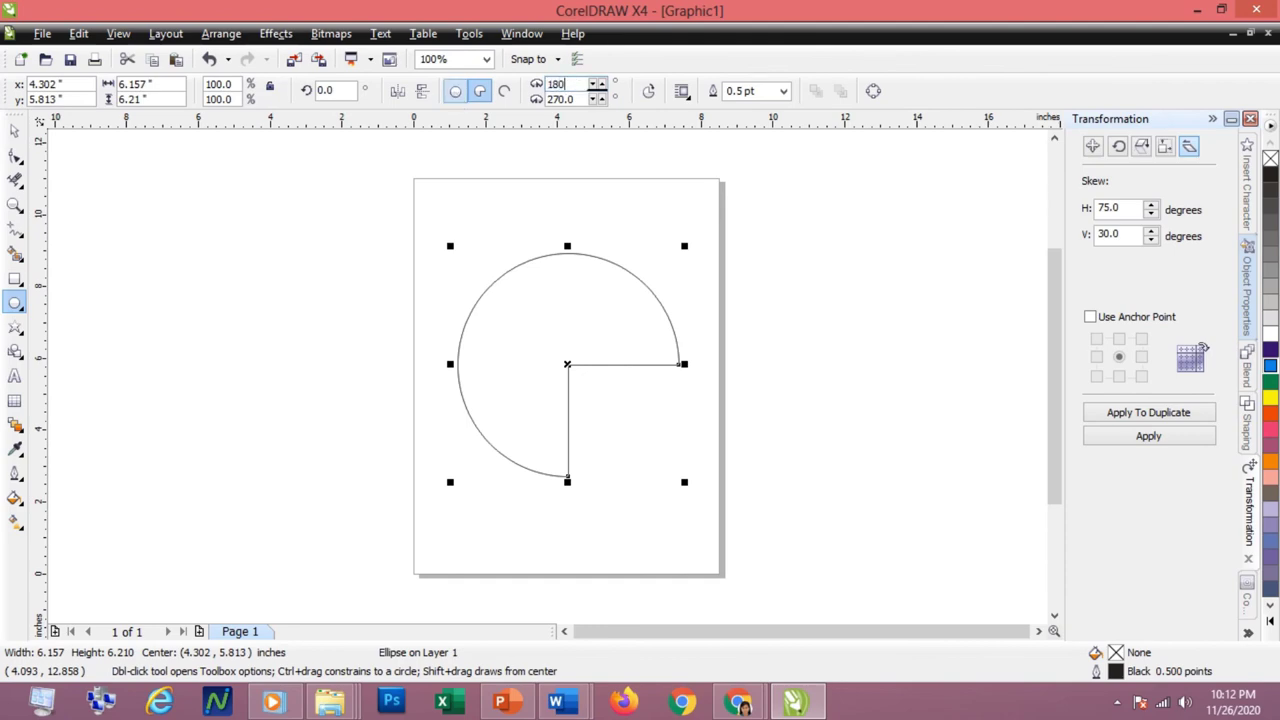
# - Try the pie with a starting angle of 180° and an ending angle of 90°
pyautogui.write('180')
pyautogui.press('Return')
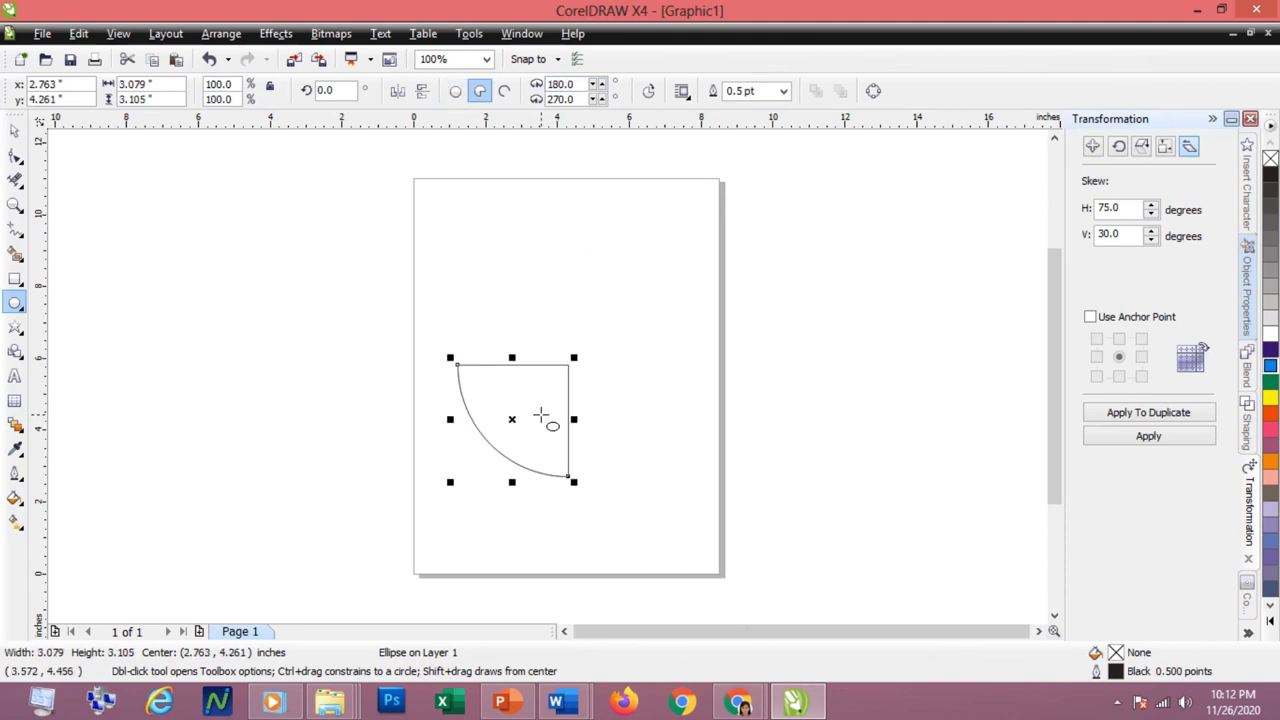
pyautogui.doubleClick(586, 99)
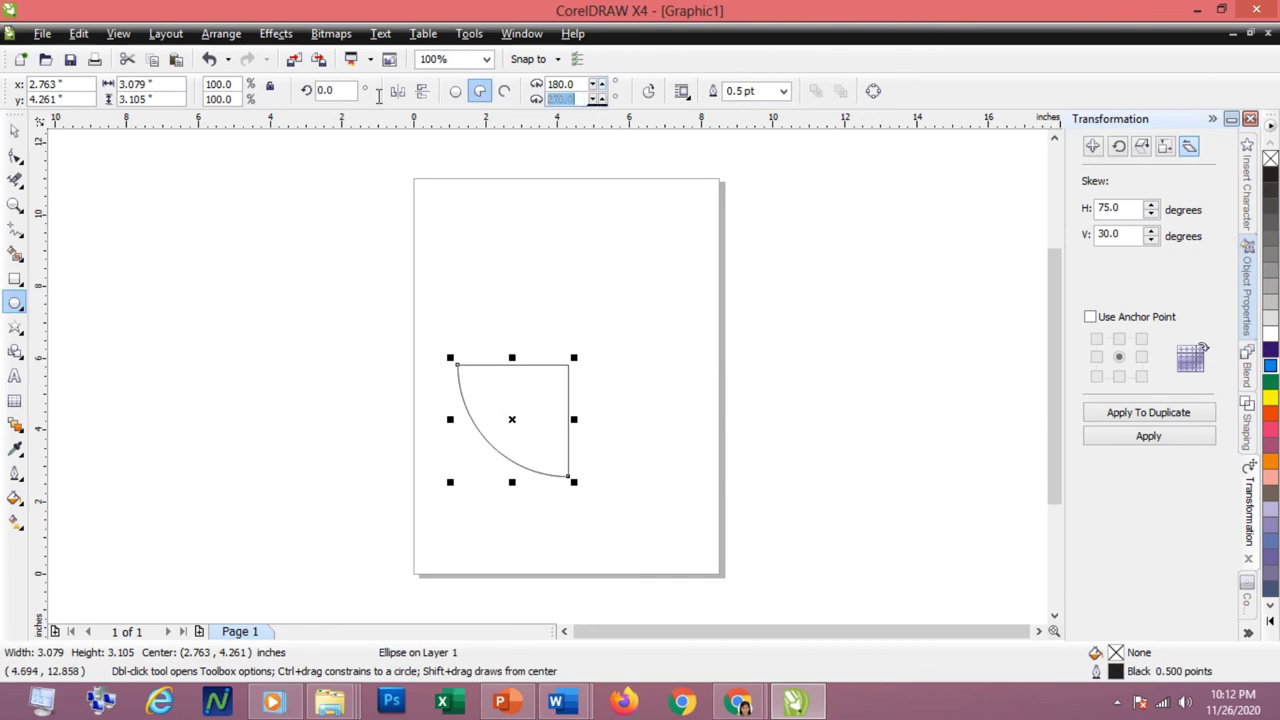
pyautogui.press('Return')
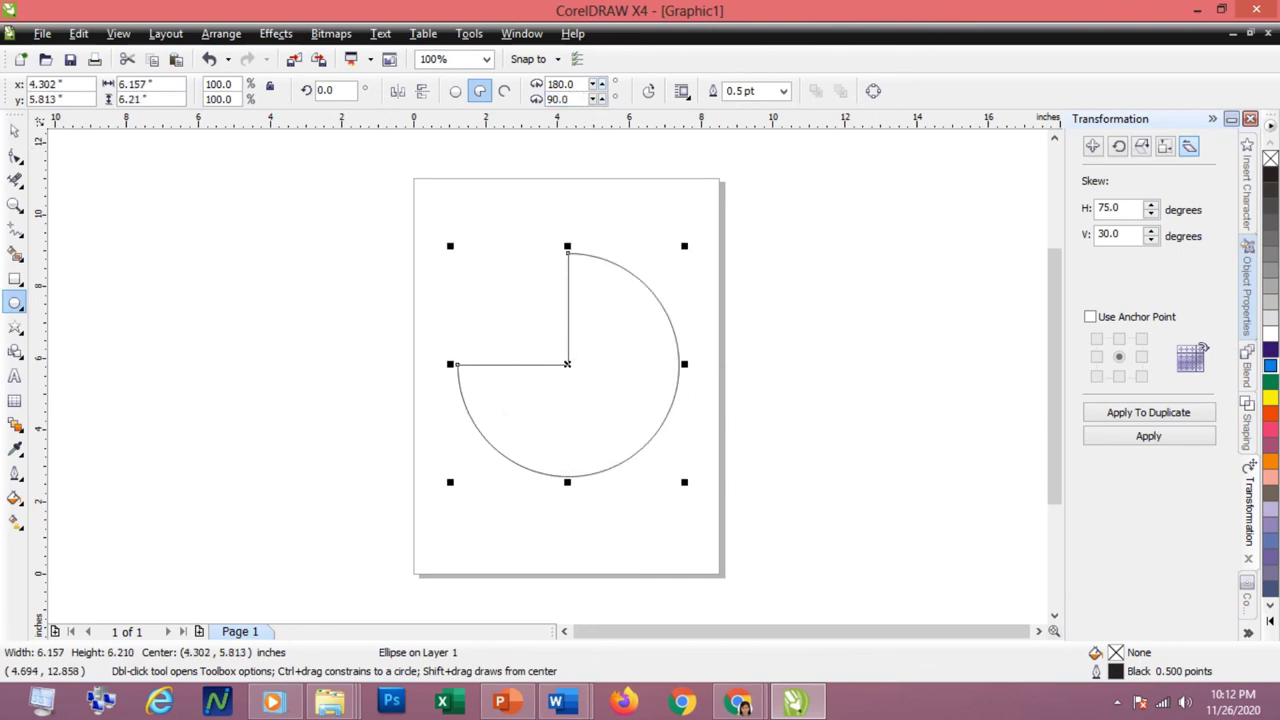
# - Set the pie's starting angle to 90° and its ending angle to 180°
pyautogui.doubleClick(584, 85)
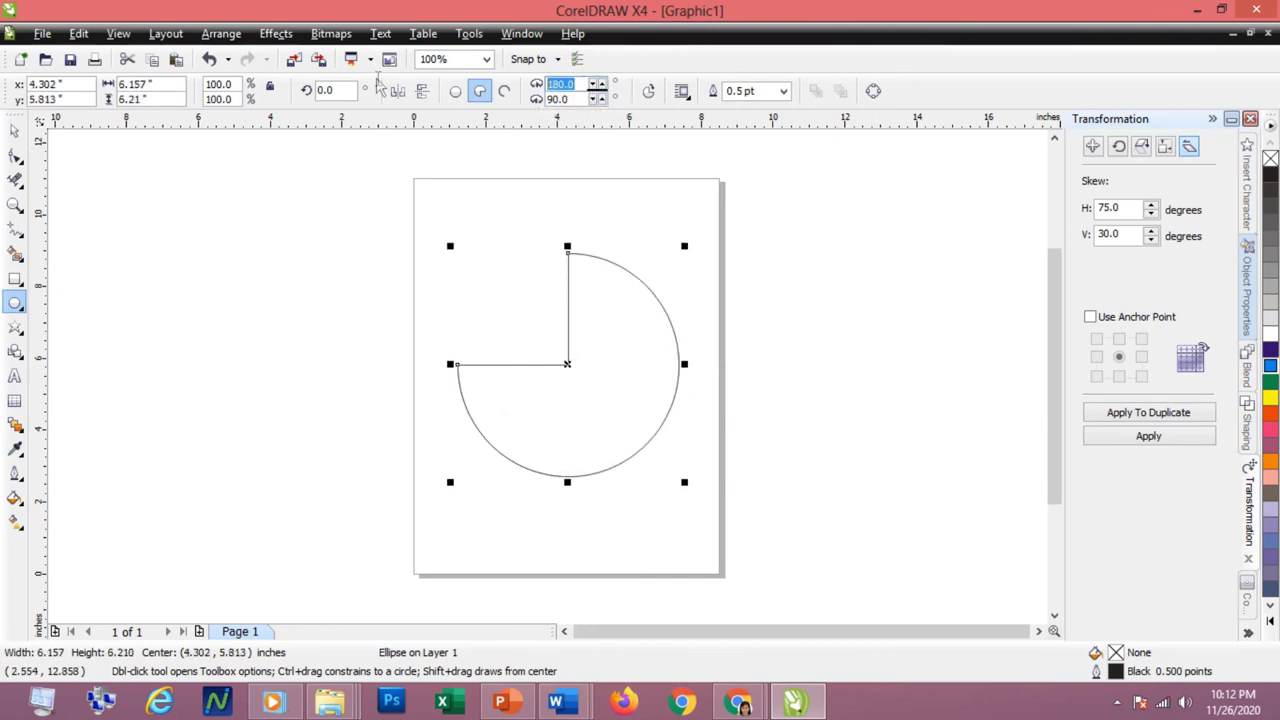
pyautogui.press('Return')
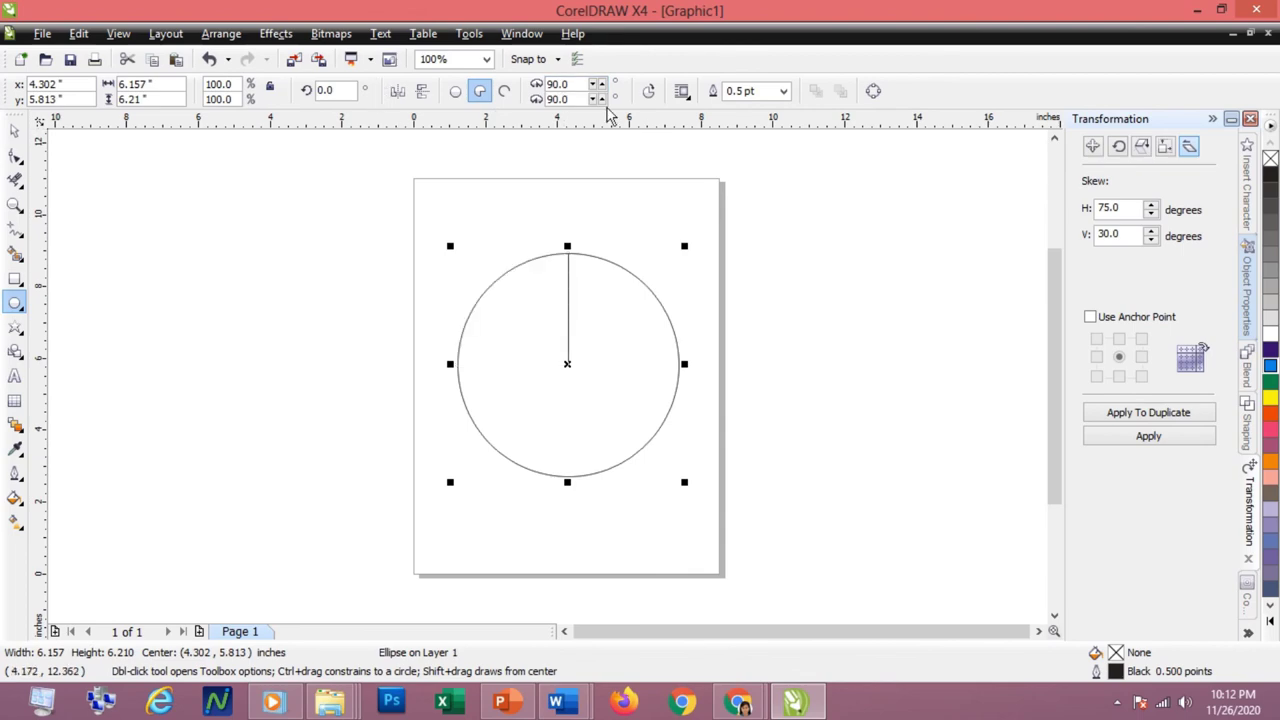
pyautogui.doubleClick(568, 99)
pyautogui.write('180')
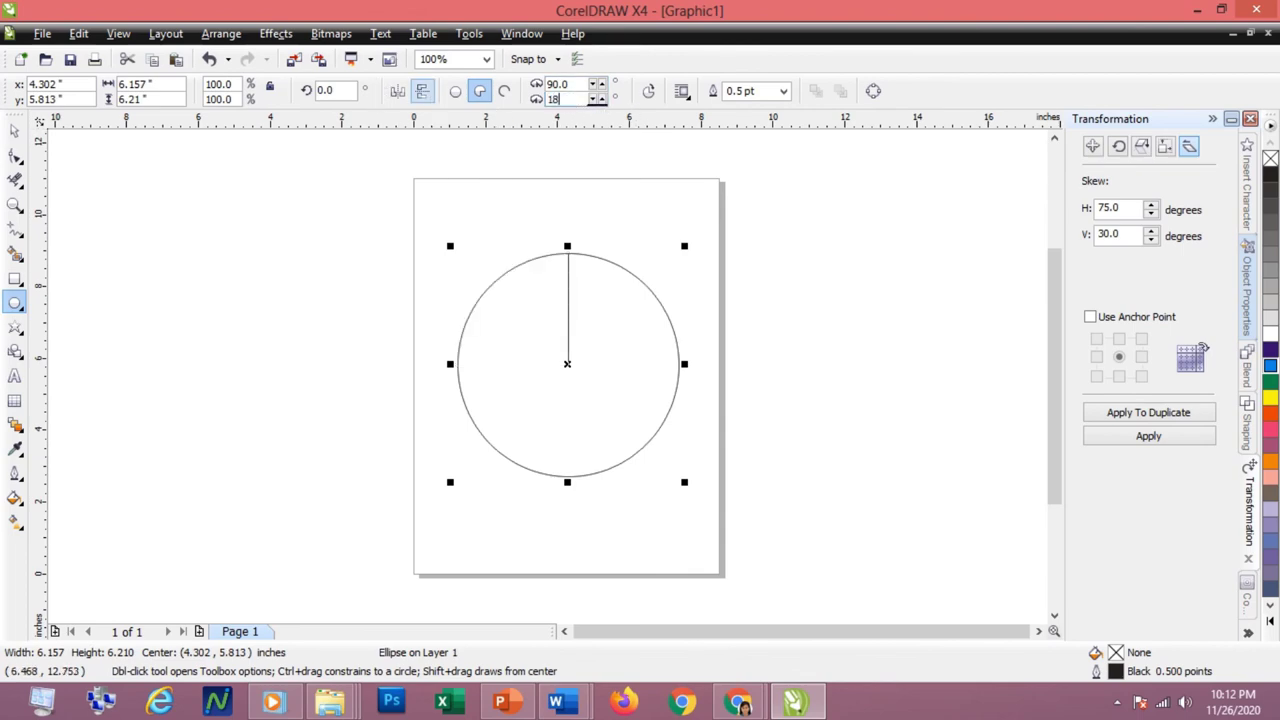
pyautogui.press('Return')
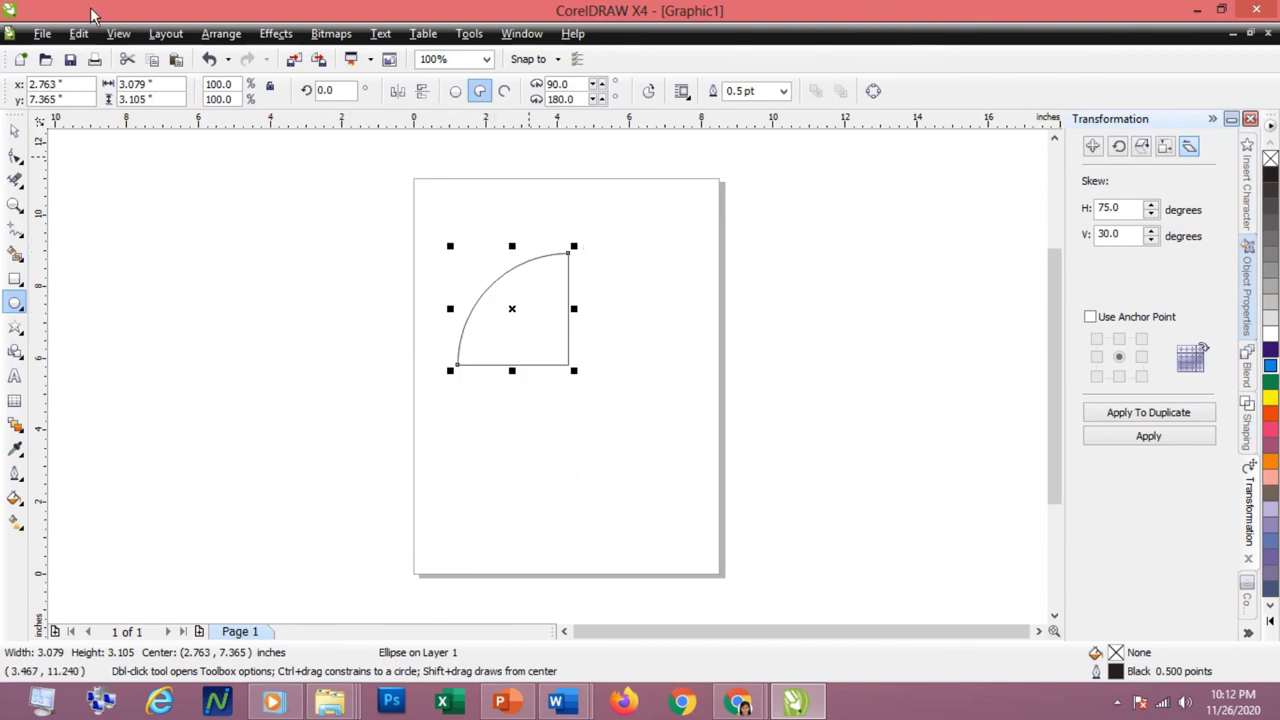
# - Duplicate the quarter pie and move the copy over the original, centred at about (2.70, 7.36)
pyautogui.click(43, 35)
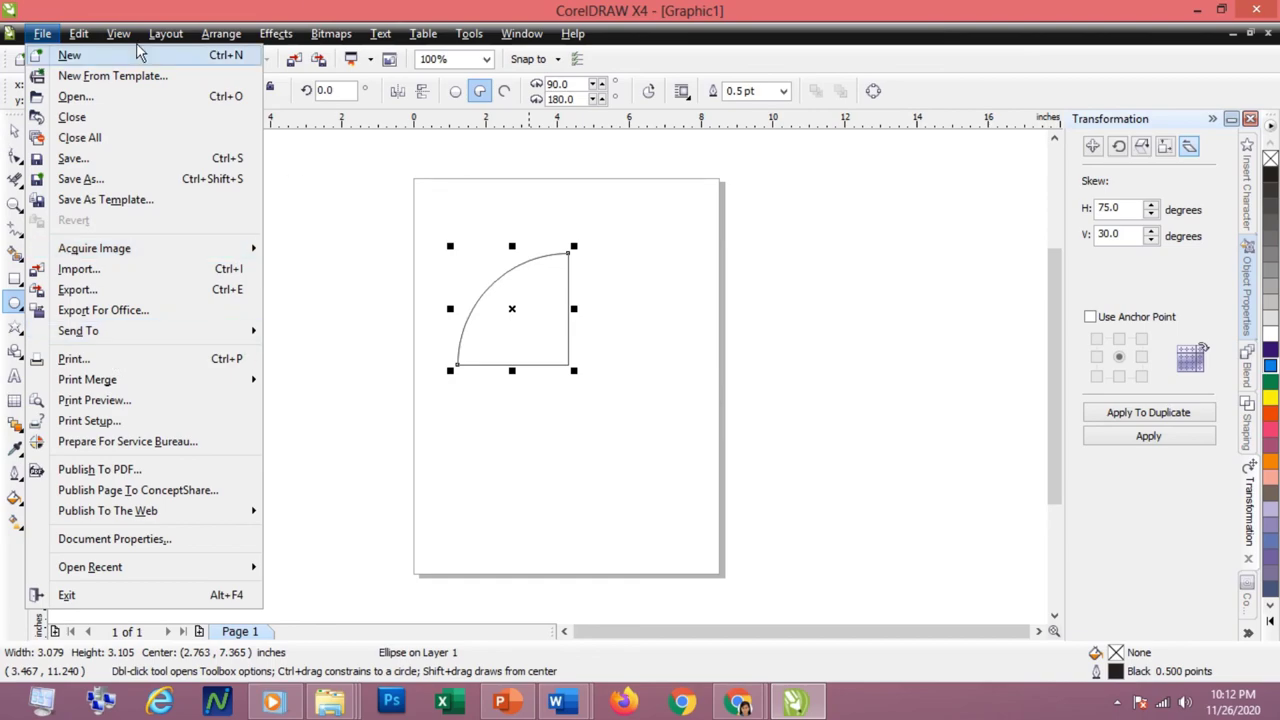
pyautogui.moveTo(80, 36)
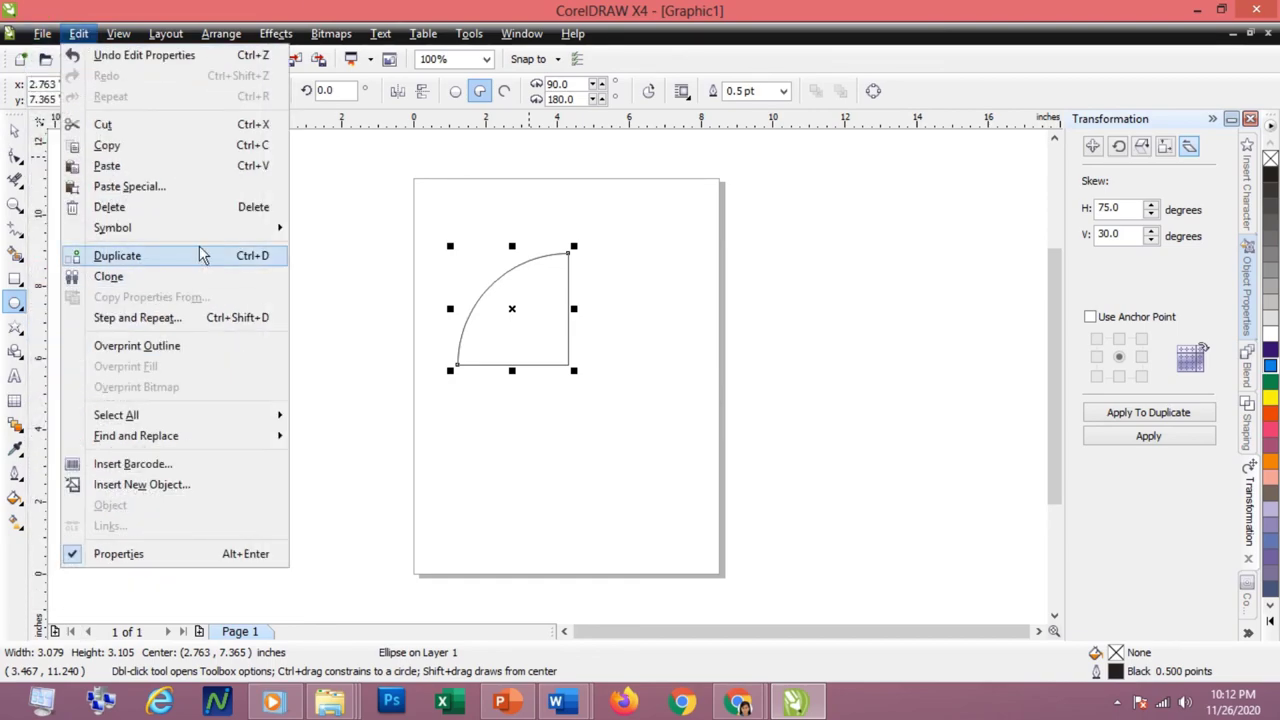
pyautogui.click(256, 260)
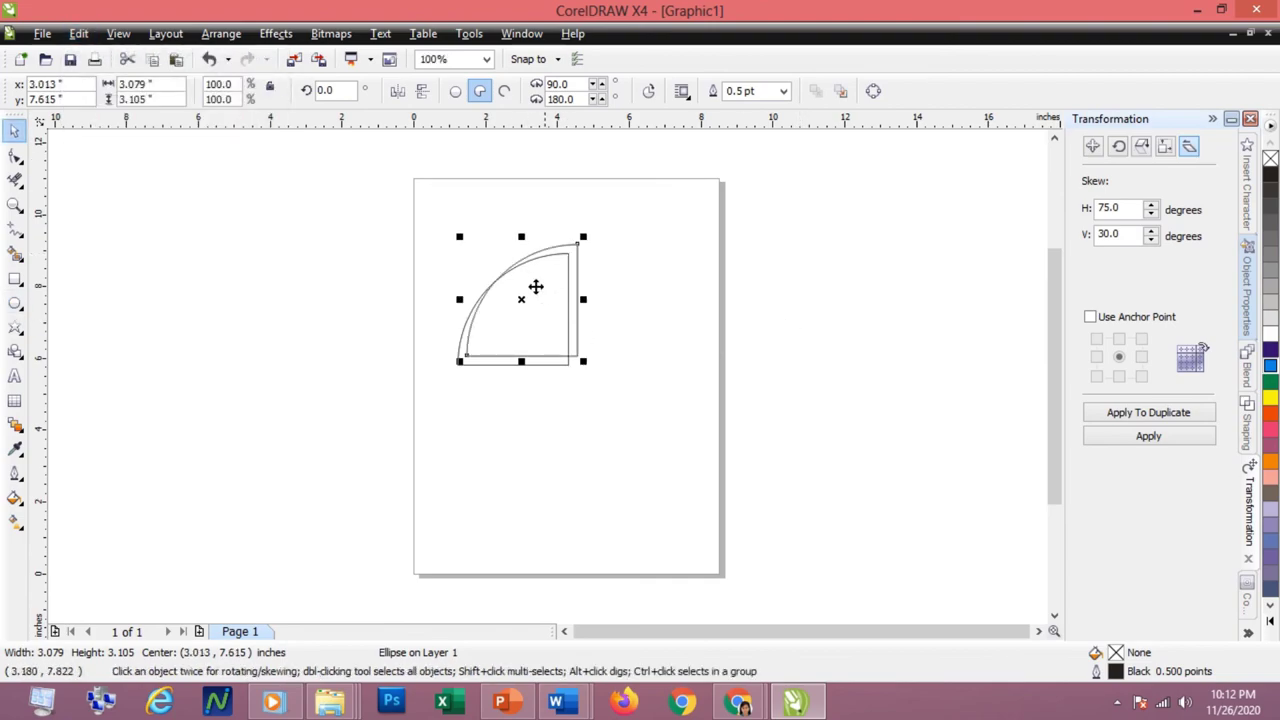
pyautogui.moveTo(549, 313)
pyautogui.mouseDown()
pyautogui.moveTo(634, 383)
pyautogui.moveTo(642, 345)
pyautogui.moveTo(643, 380)
pyautogui.moveTo(580, 306)
pyautogui.moveTo(551, 306)
pyautogui.mouseUp()
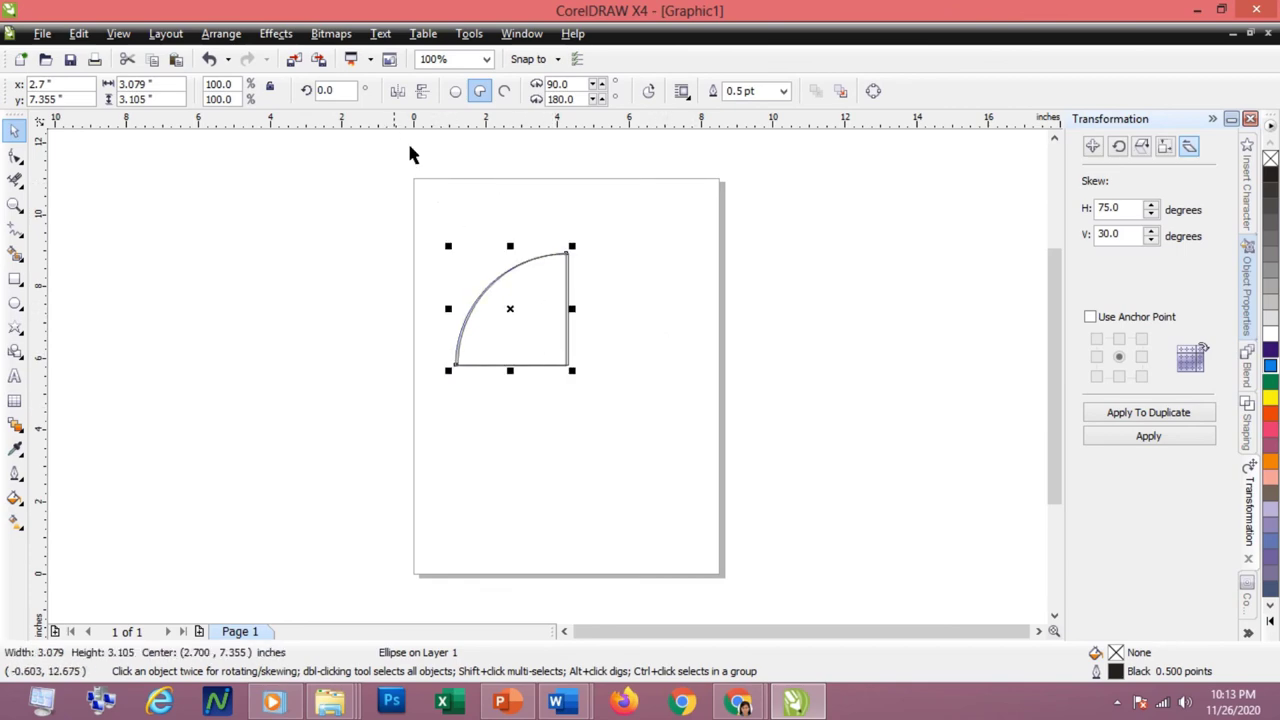
# - Mirror the duplicate quarter pie horizontally and place it just right of the original, centred at about (6.01, 7.30)
pyautogui.click(397, 93)
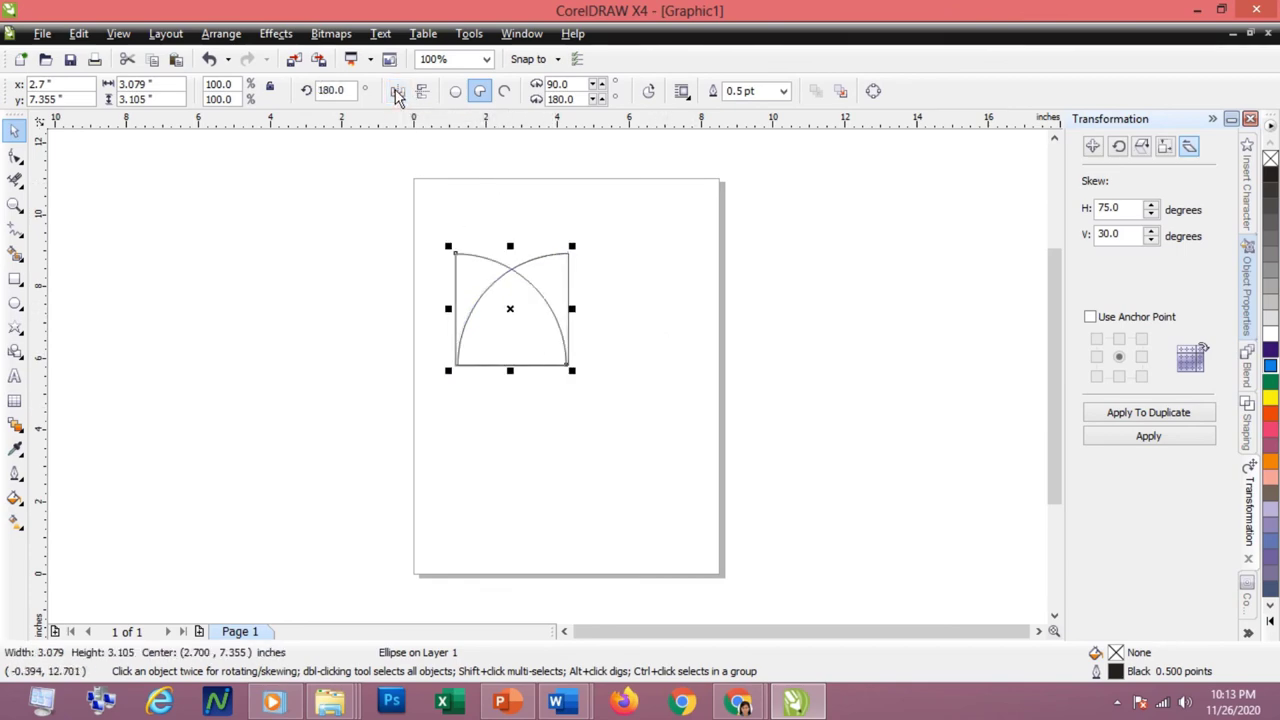
pyautogui.click(399, 93)
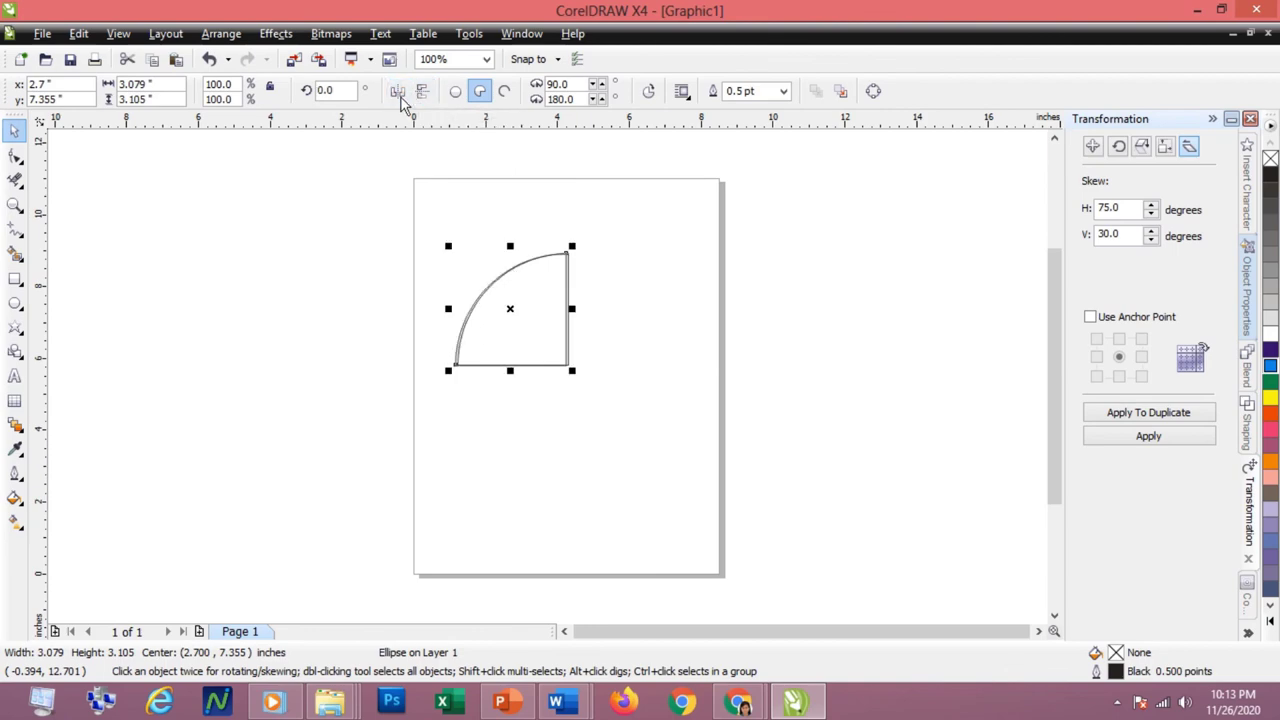
pyautogui.click(399, 93)
pyautogui.moveTo(491, 294); pyautogui.dragTo(609, 292)
pyautogui.click(399, 93)
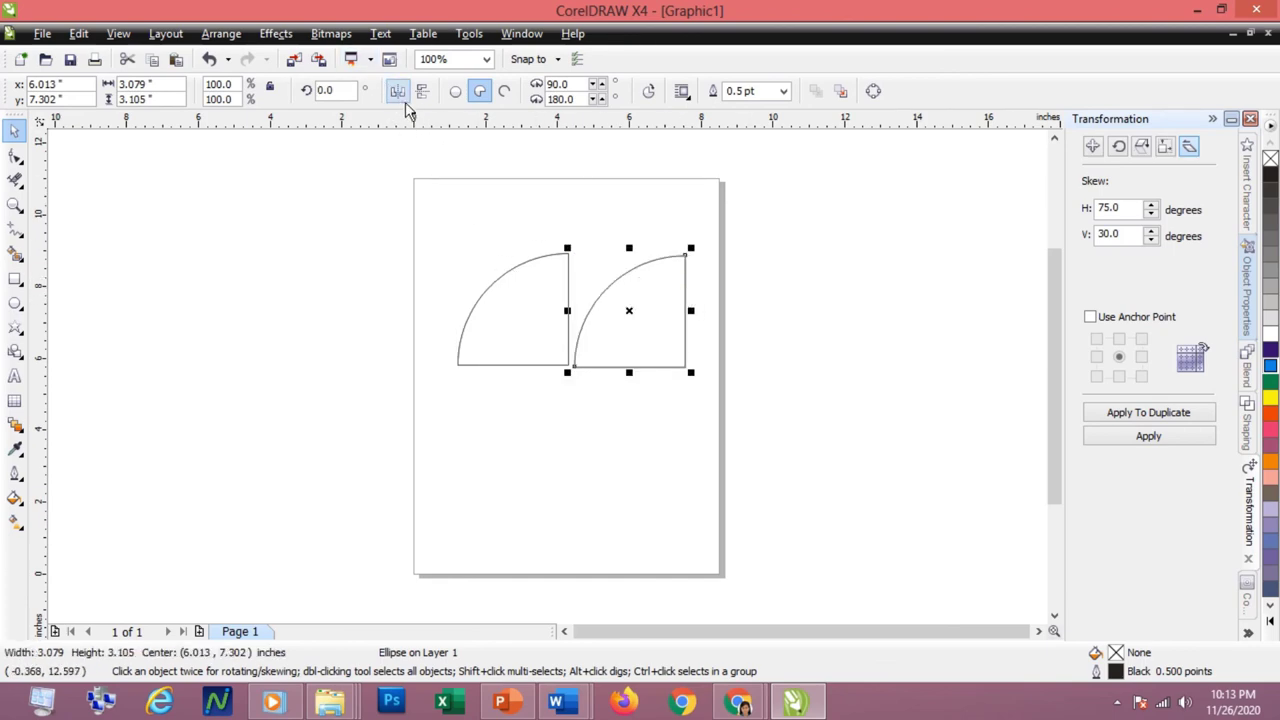
pyautogui.click(398, 92)
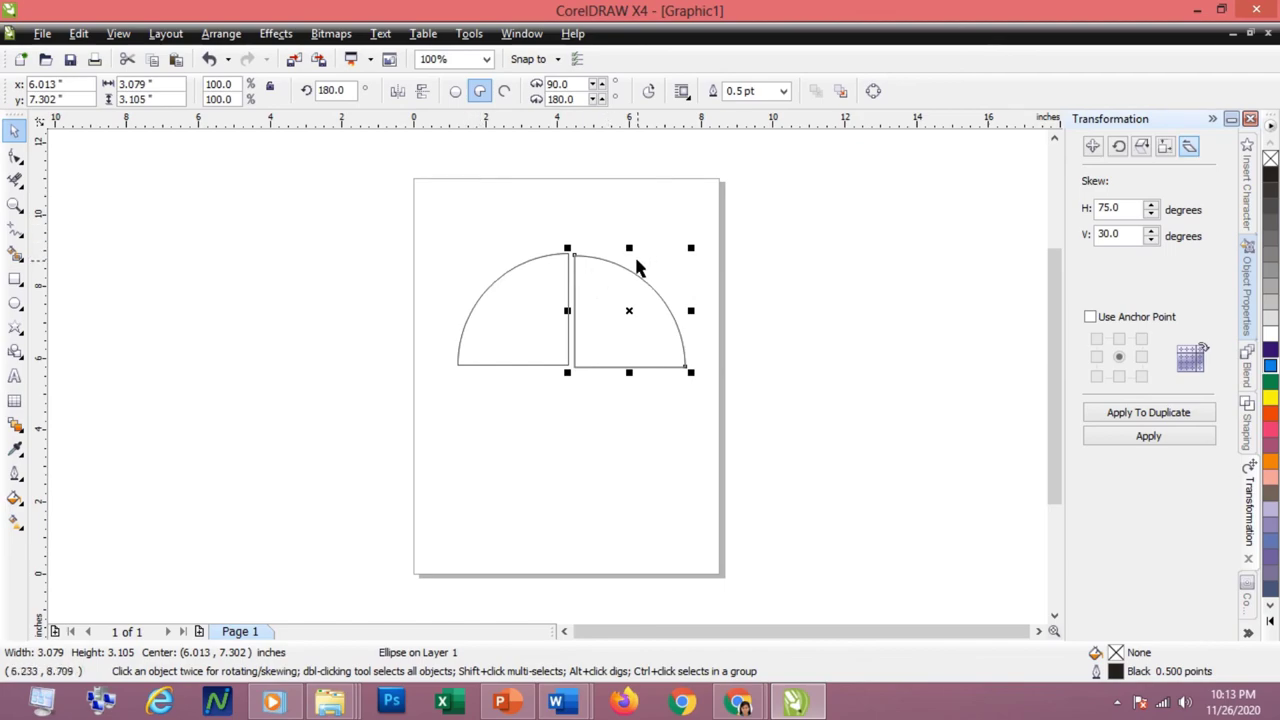
# - Duplicate the right-hand quarter pie, mirror the copy horizontally and vertically, and move it below the left one, centred at about (2.69, 2.73)
pyautogui.click(78, 33)
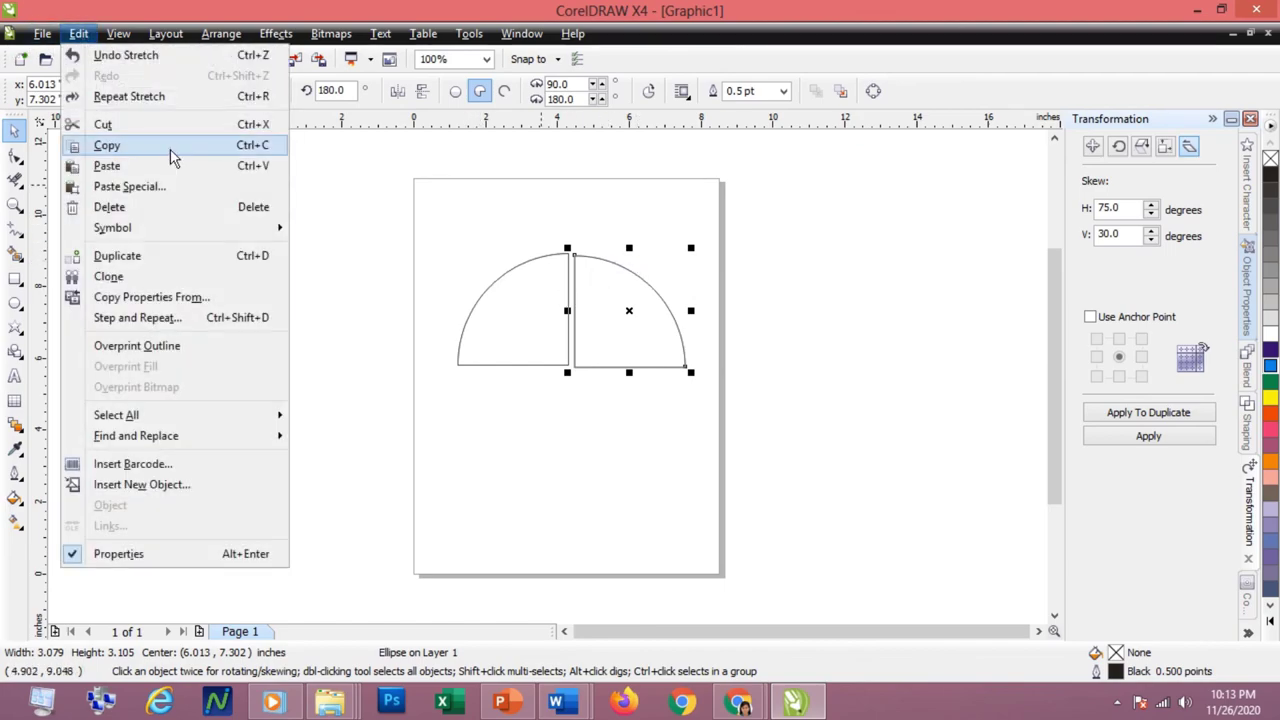
pyautogui.click(757, 33)
pyautogui.hotkey('ctrl', 'd')
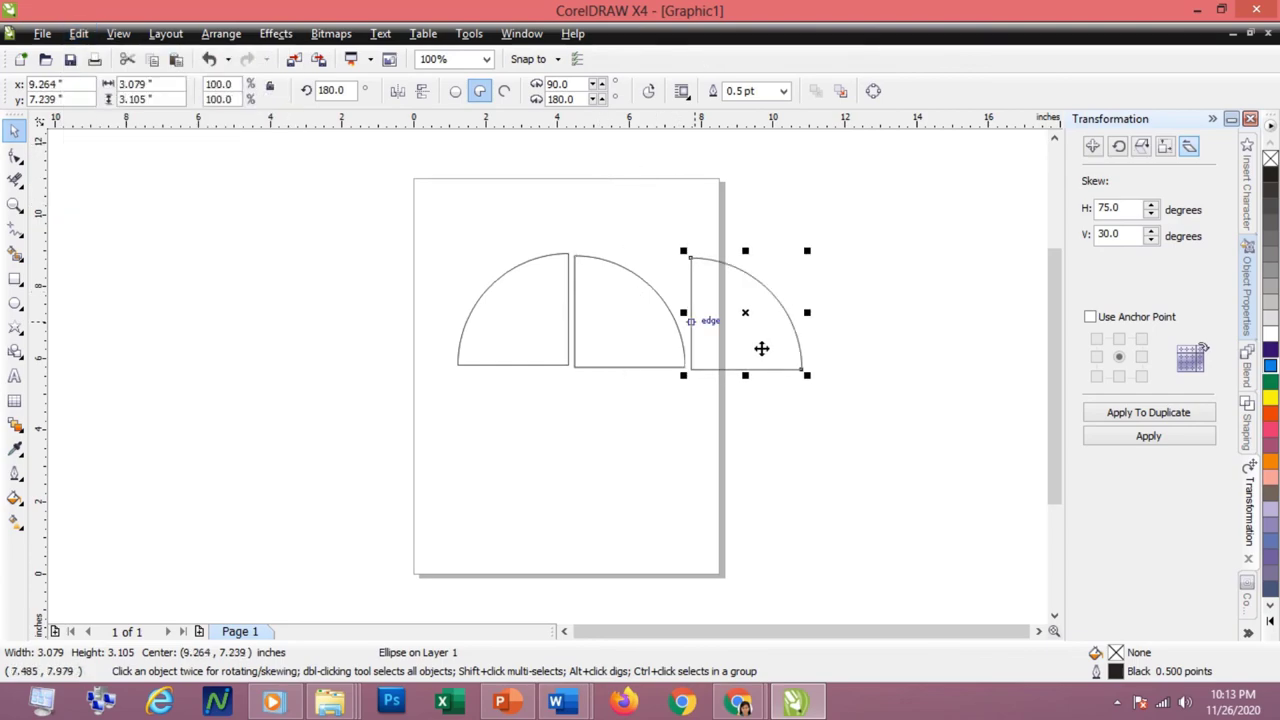
pyautogui.click(396, 95)
pyautogui.click(419, 96)
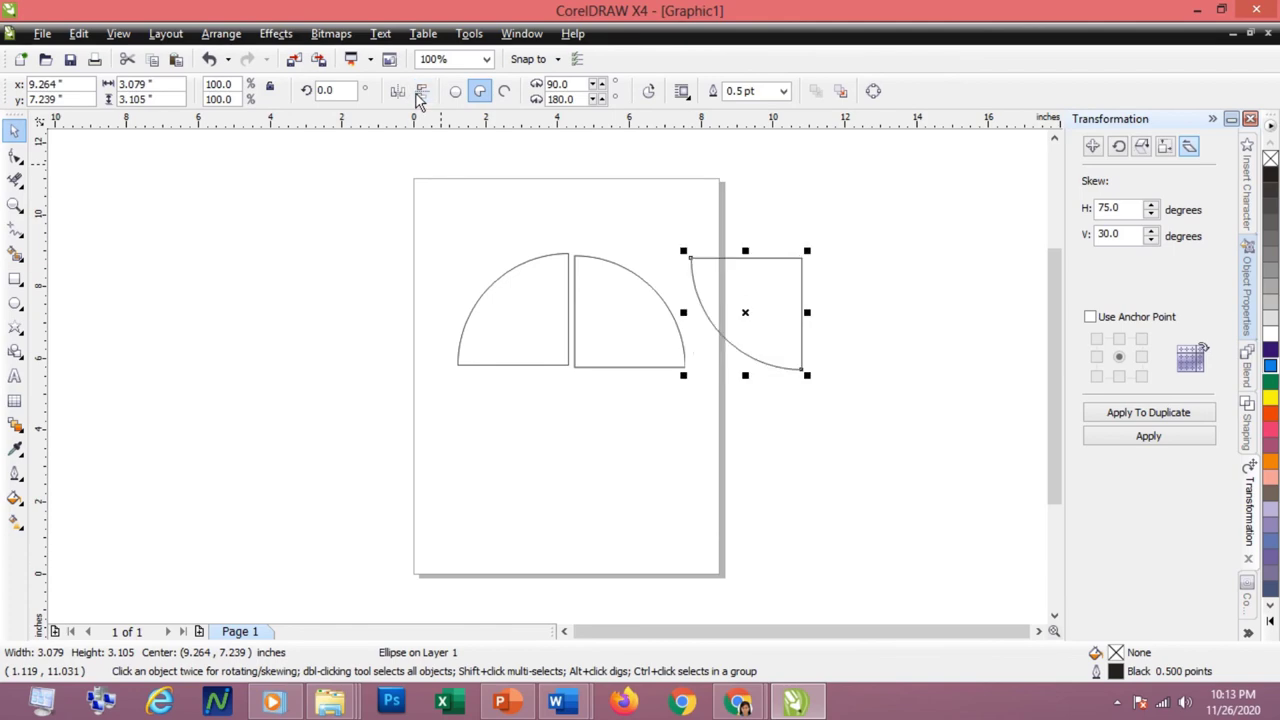
pyautogui.moveTo(796, 279); pyautogui.dragTo(552, 444)
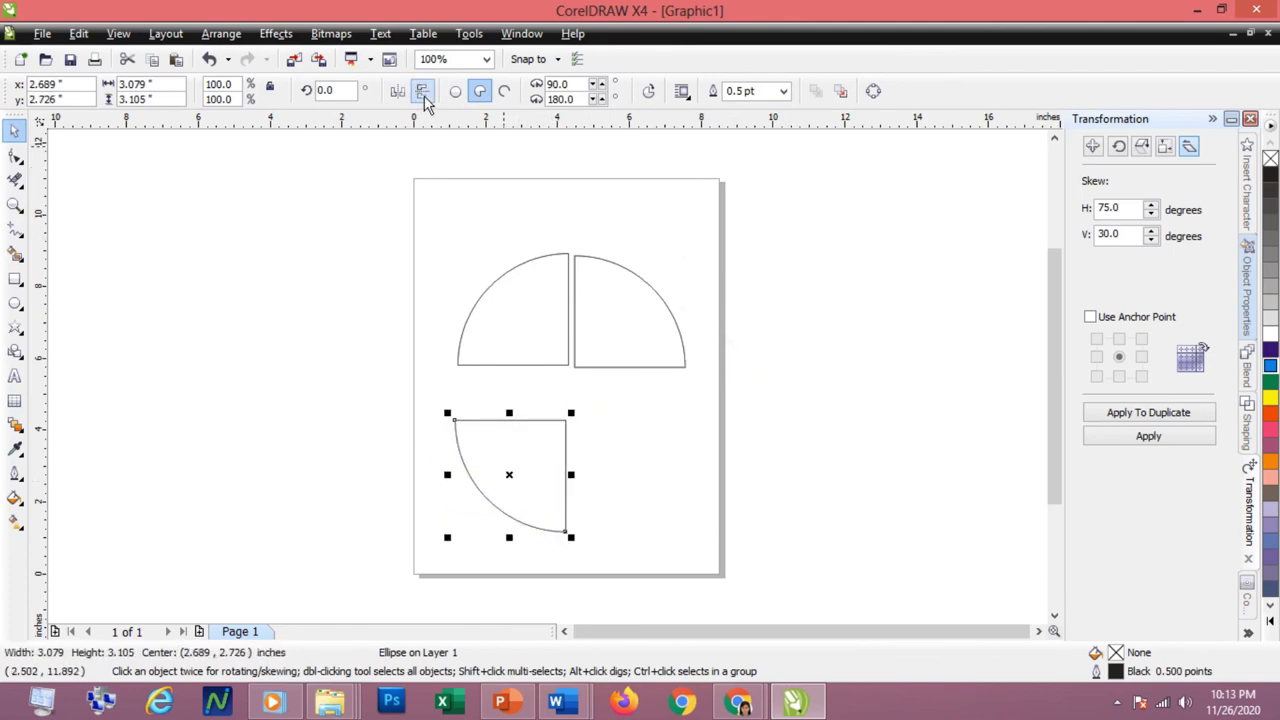
# - Try flipping the lower quarter pie vertically back and forth
pyautogui.click(422, 95)
pyautogui.click(422, 95)
pyautogui.click(422, 95)
pyautogui.click(422, 95)
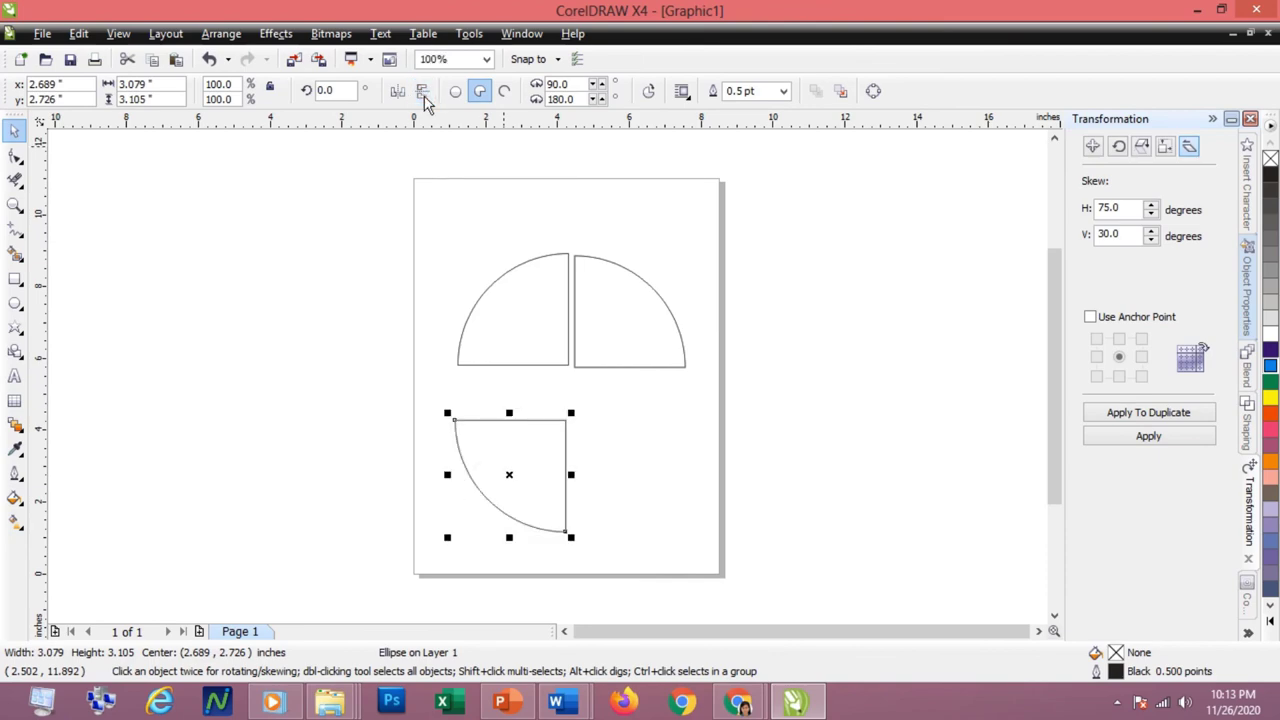
# - Set the lower pie's starting angle to 180° and its ending angle to 270°
pyautogui.click(572, 86)
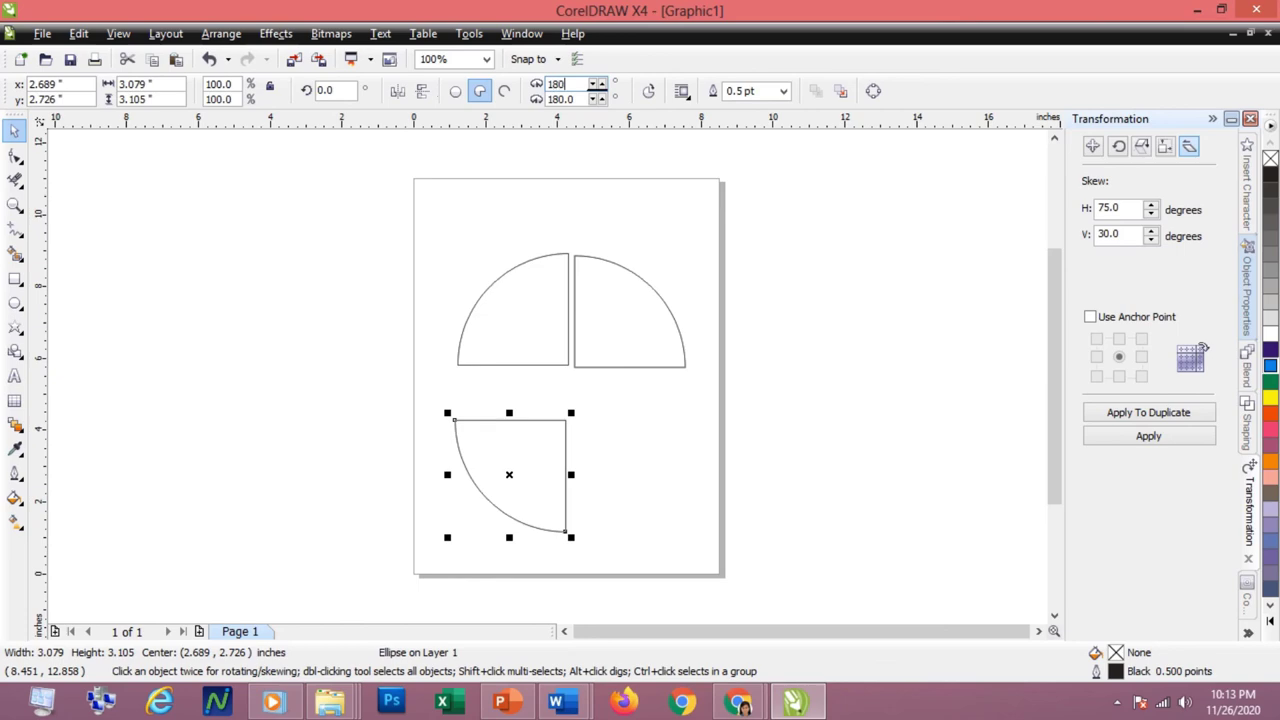
pyautogui.press('Return')
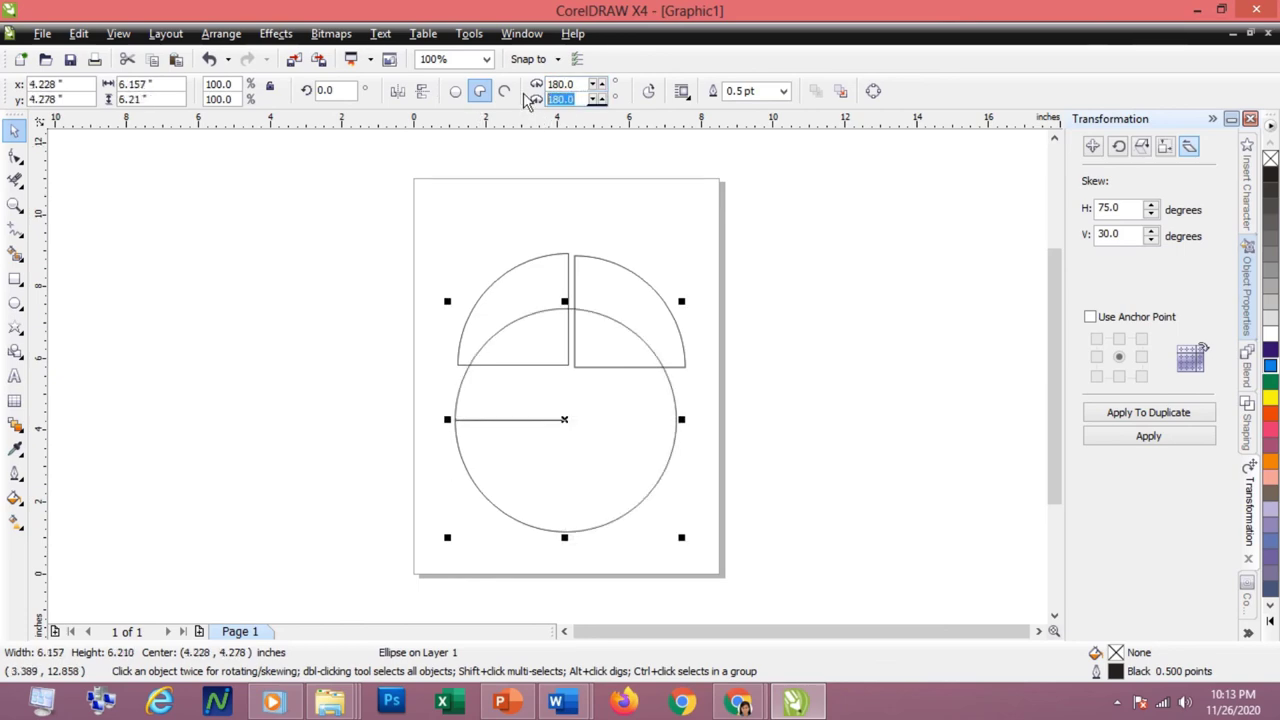
pyautogui.write('270')
pyautogui.press('Return')
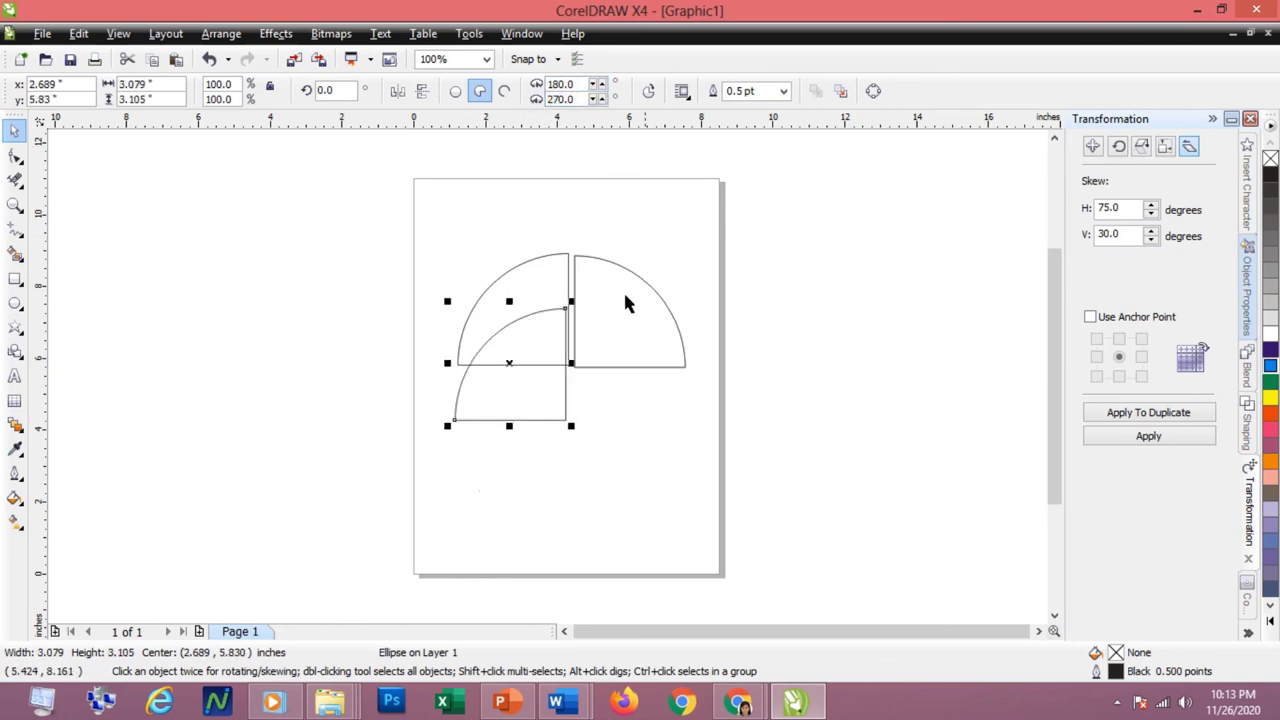
# - Rotate the lower pie wedge to 131.6° and place it under the two upper wedges, centred at about (4.21, 4.28)
pyautogui.click(507, 365)
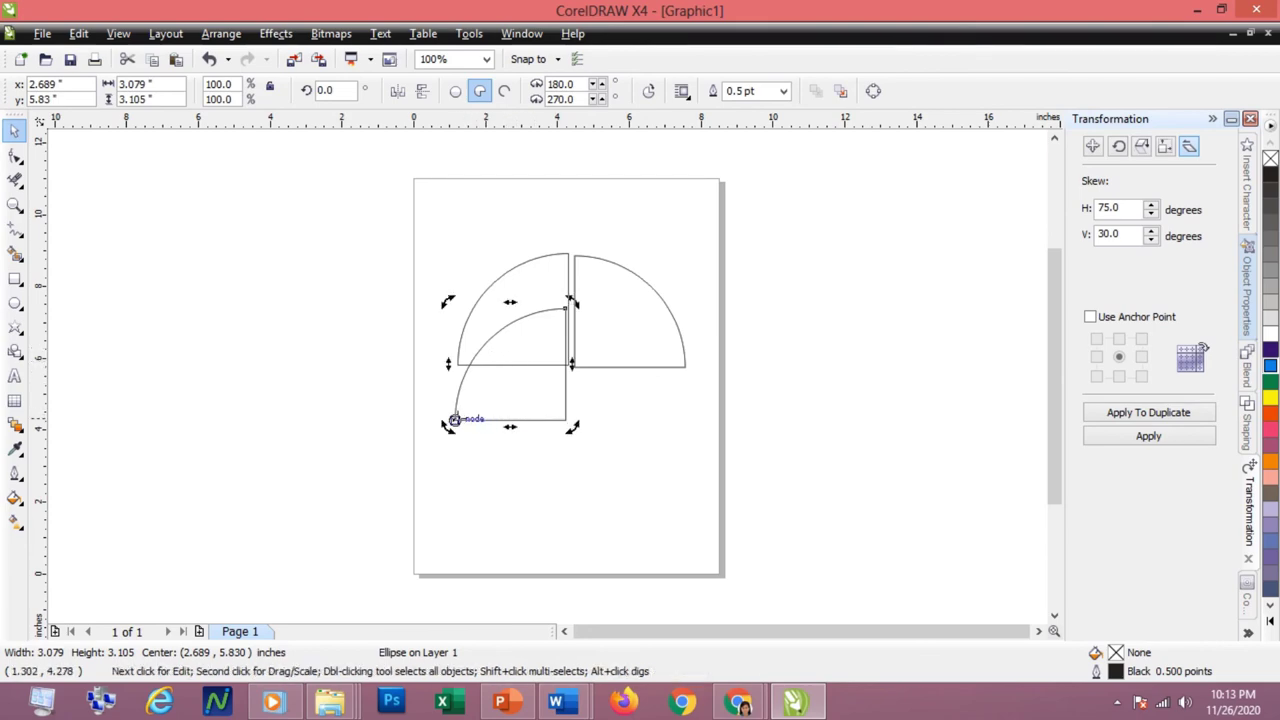
pyautogui.moveTo(568, 305); pyautogui.dragTo(575, 421)
pyautogui.click(375, 395)
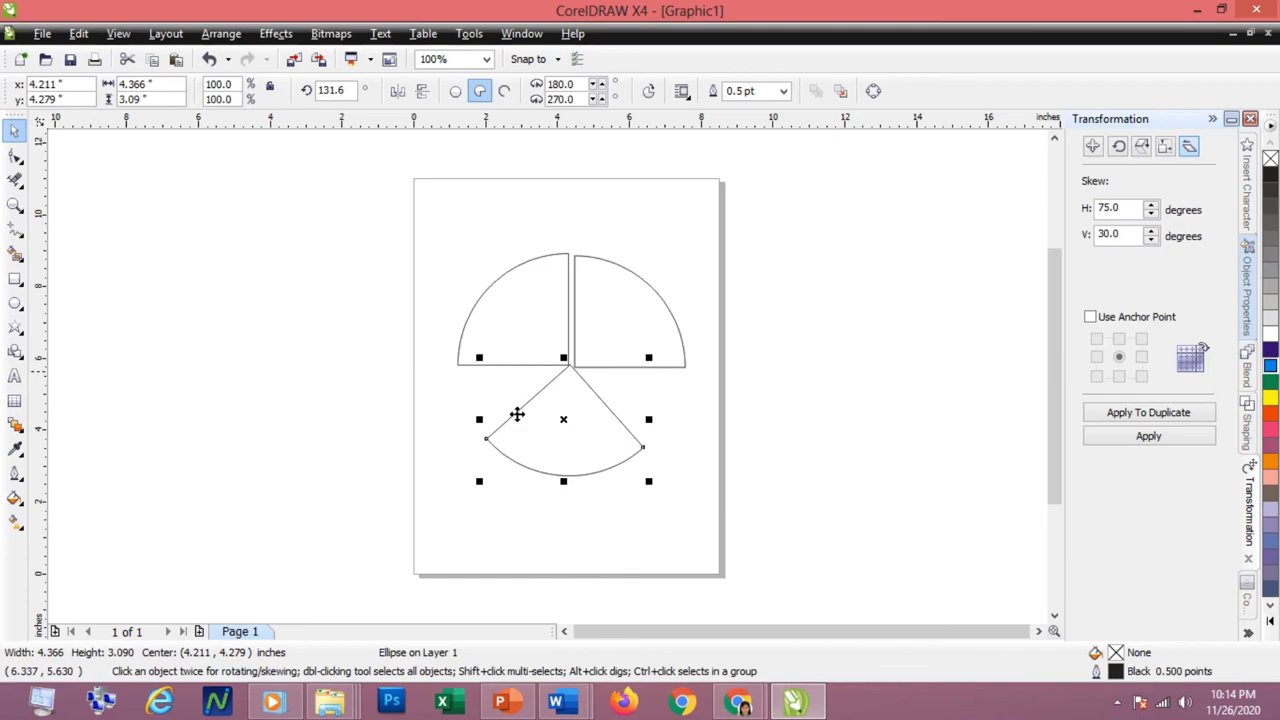
pyautogui.click(416, 214)
# - Add 72 pt paragraph text over the wedges reading "SO THOSE ARE THE THREE WAYS ON HOW TO DRAW AN ARC OUT OF THE ELLIPSE TOOL!"
pyautogui.click(14, 375)
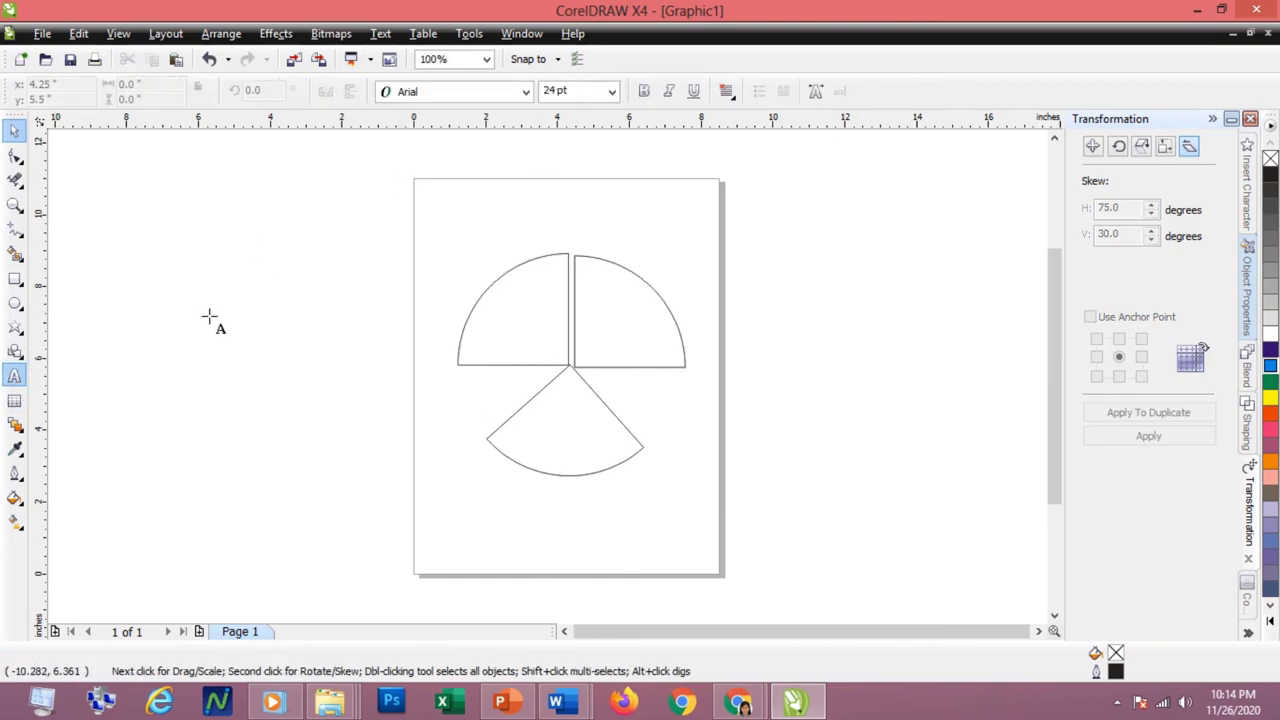
pyautogui.moveTo(426, 222); pyautogui.dragTo(704, 516)
pyautogui.click(611, 91)
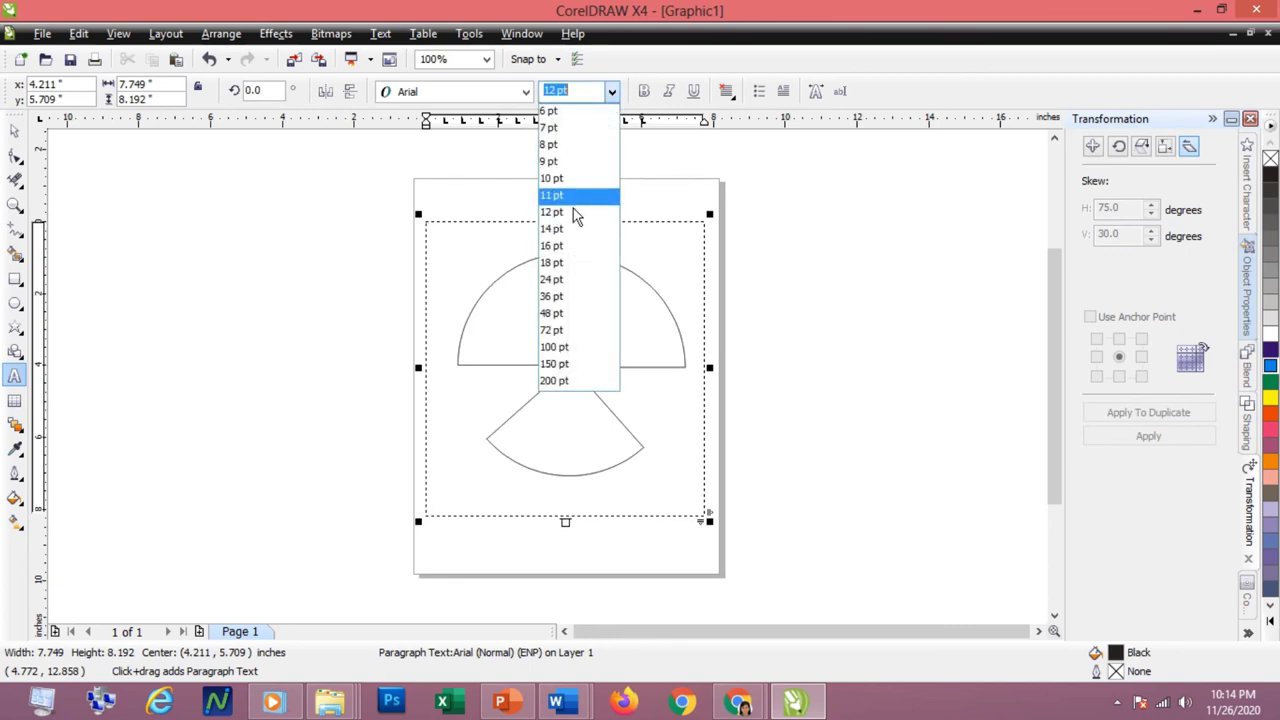
pyautogui.click(553, 331)
pyautogui.write('SO THOSE ARE THE TH')
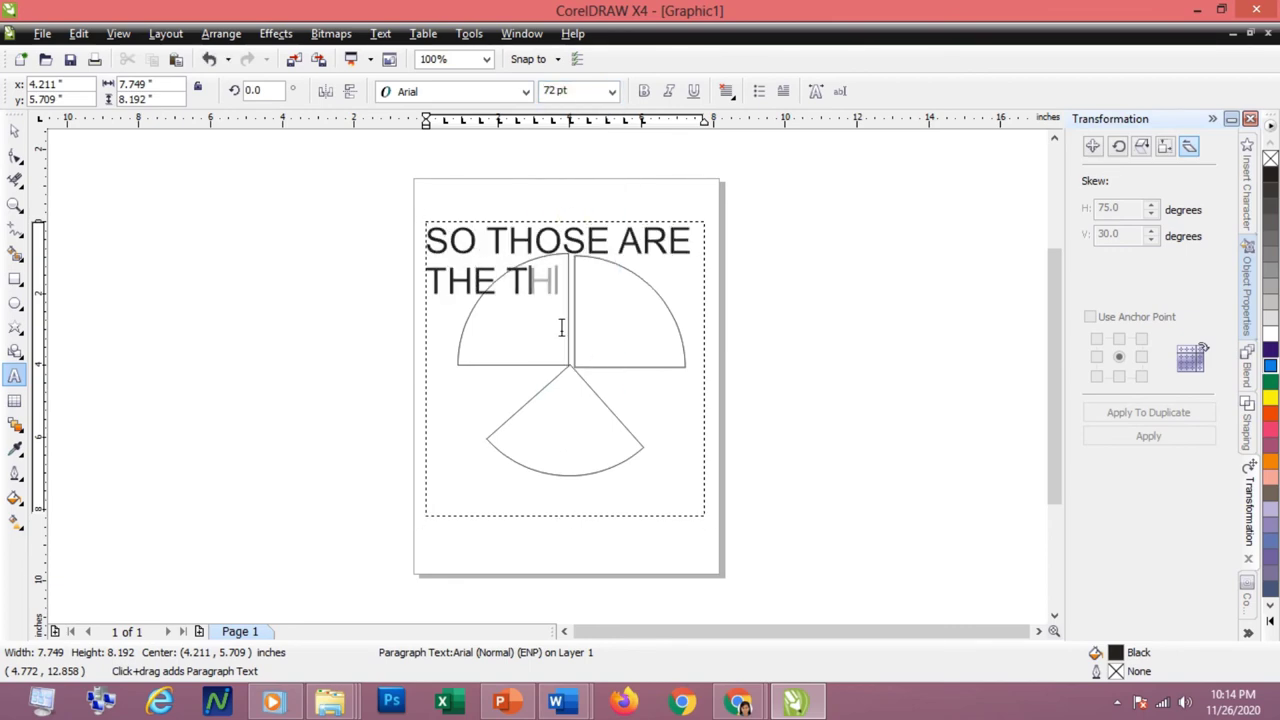
pyautogui.write('REE WAYS ON HOW TO DRAW')
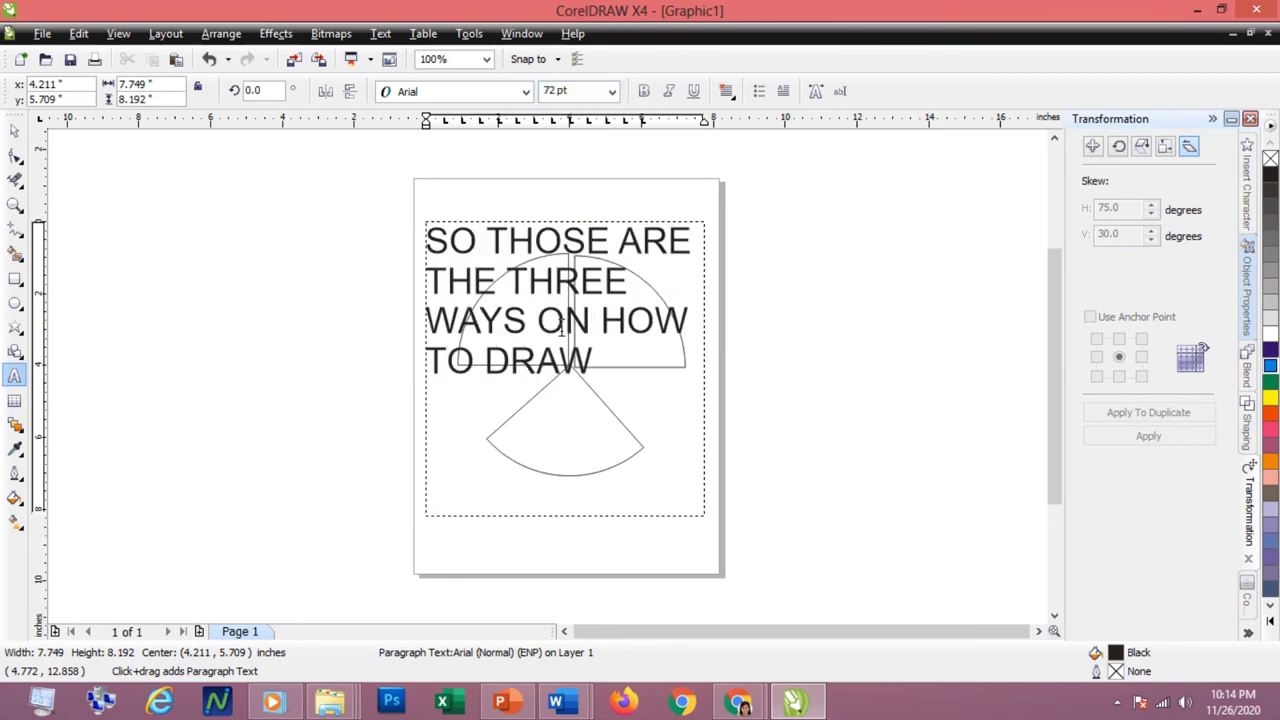
pyautogui.write(' AN ARC OUT OF THE ELLIPSE')
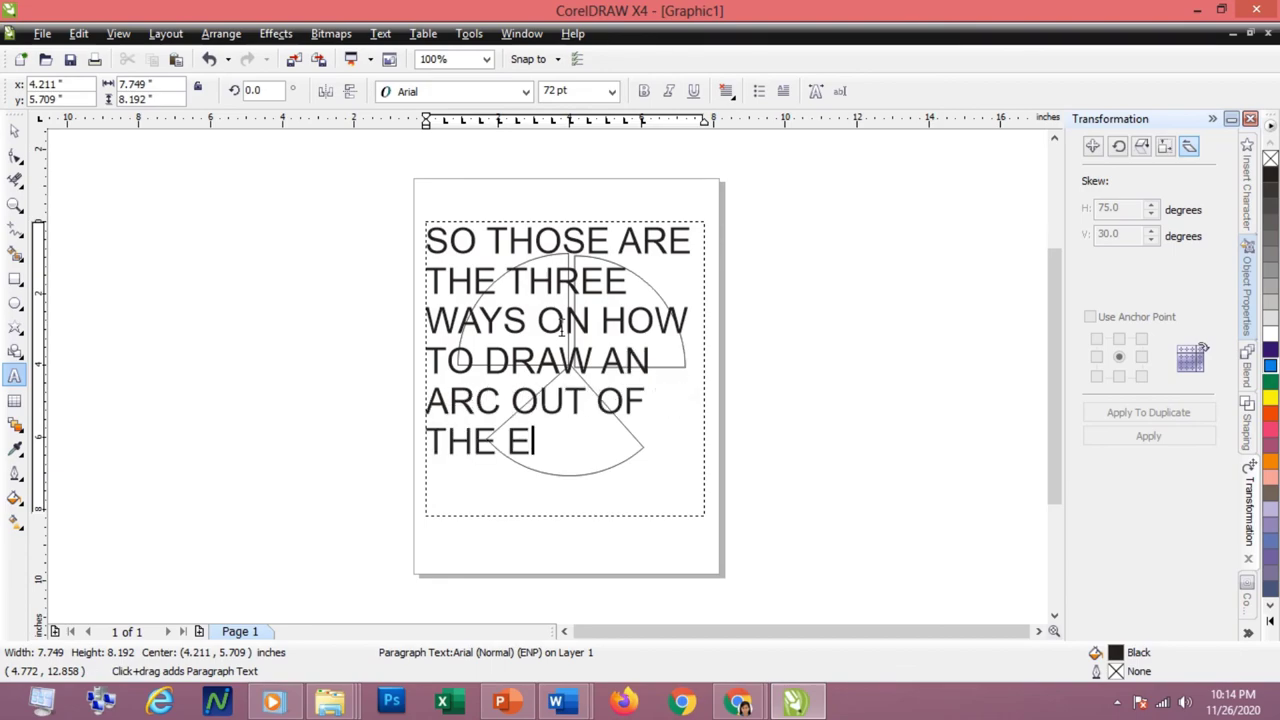
pyautogui.write('TOOL!')
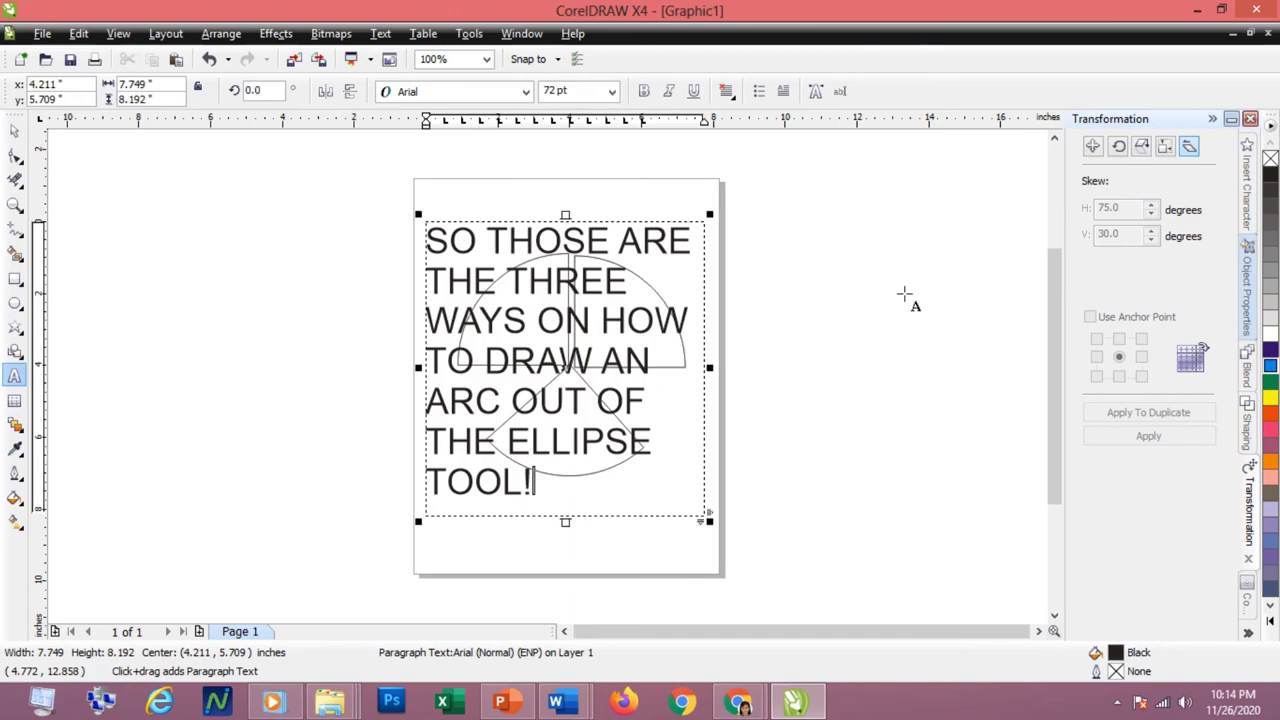
# - Delete the paragraph text and clear the pie wedges from the page
pyautogui.hotkey('ctrl', 'a')
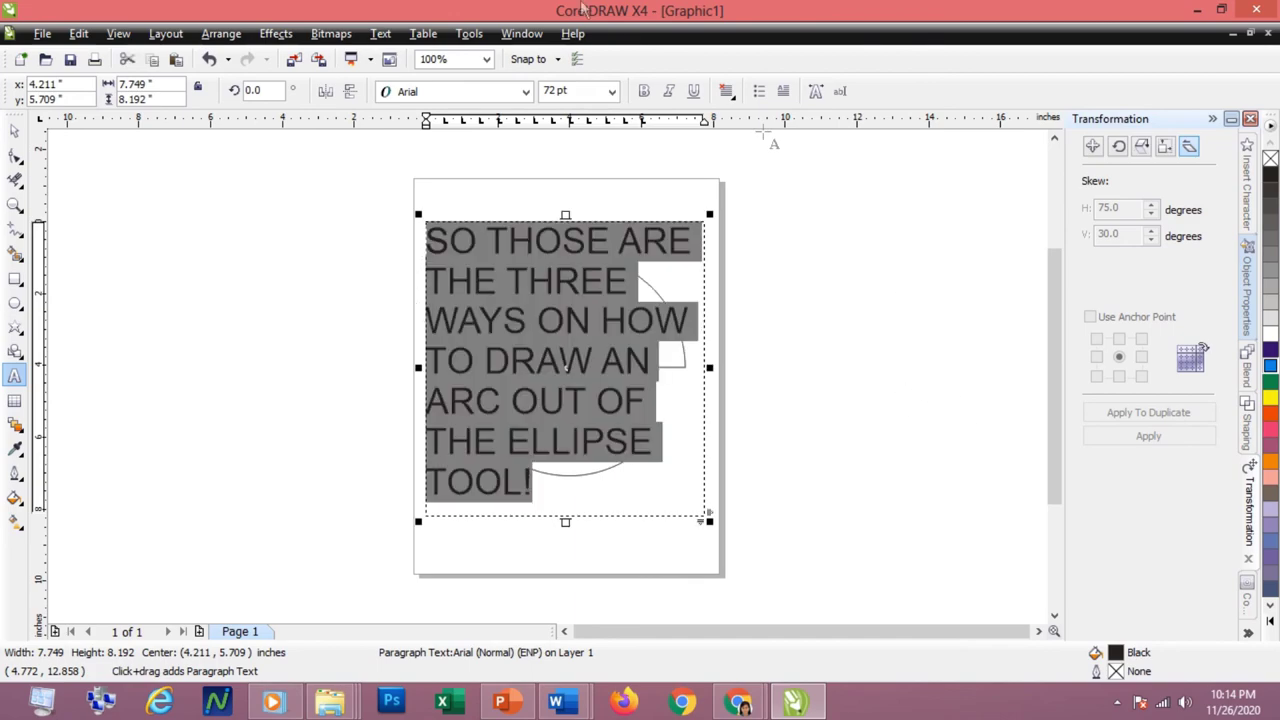
pyautogui.press('Delete')
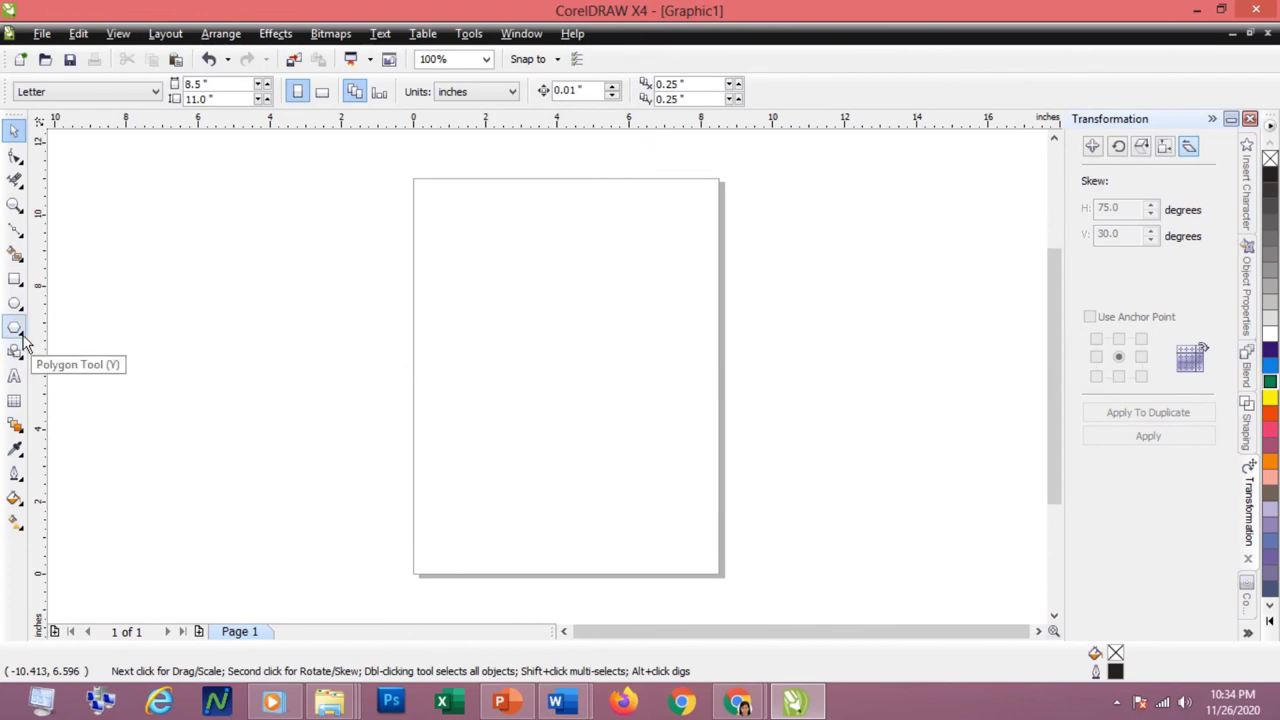
# - Draw a 6-sided polygon about 6.60 by 6.03 inches, centred at about (4.46, 4.78) on the page
pyautogui.click(18, 340)
pyautogui.click(72, 340)
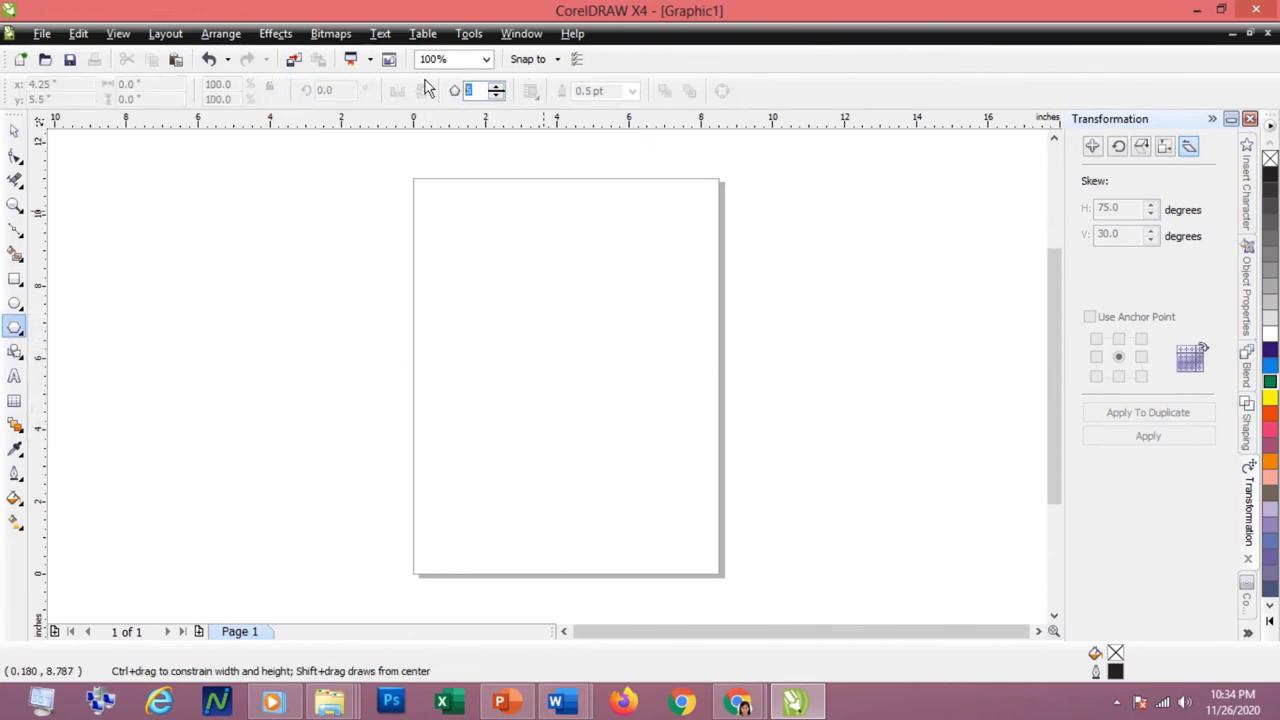
pyautogui.write('6')
pyautogui.moveTo(437, 292); pyautogui.dragTo(709, 511)
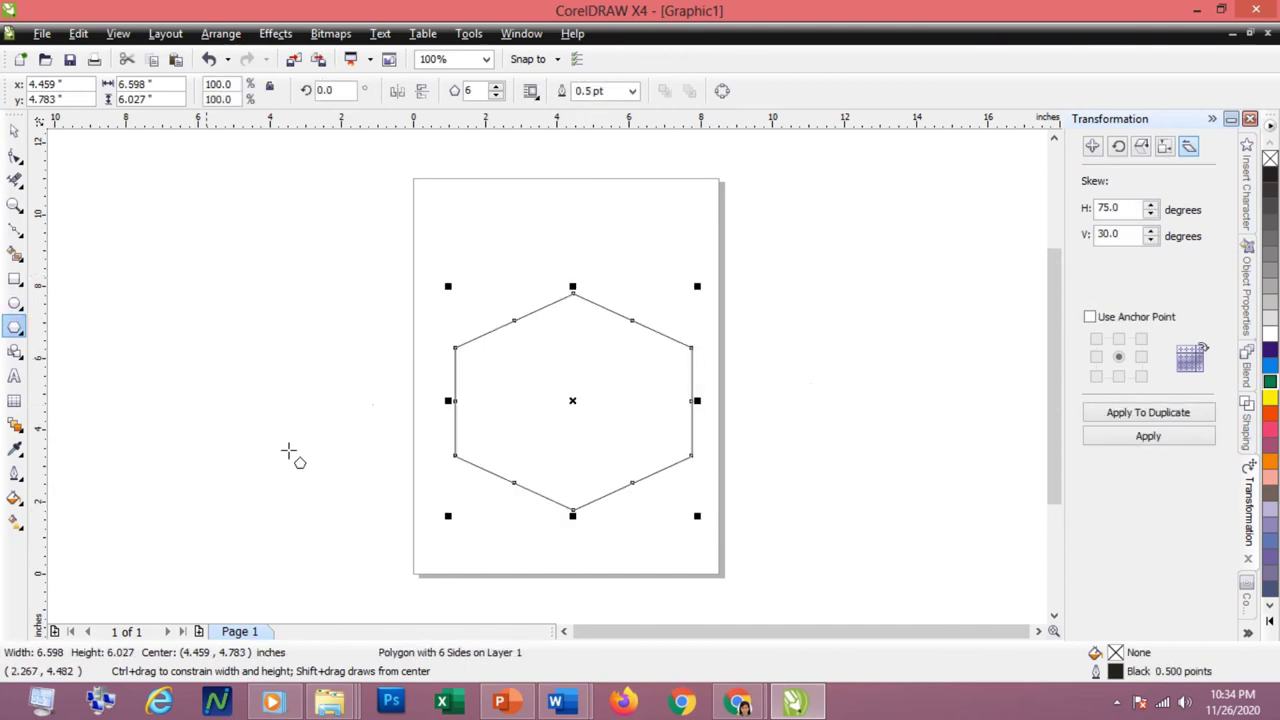
# - Draw Bezier lines from the hexagon's centre to its upper-left, bottom and upper-right corners so that it forms a cube
pyautogui.click(22, 245)
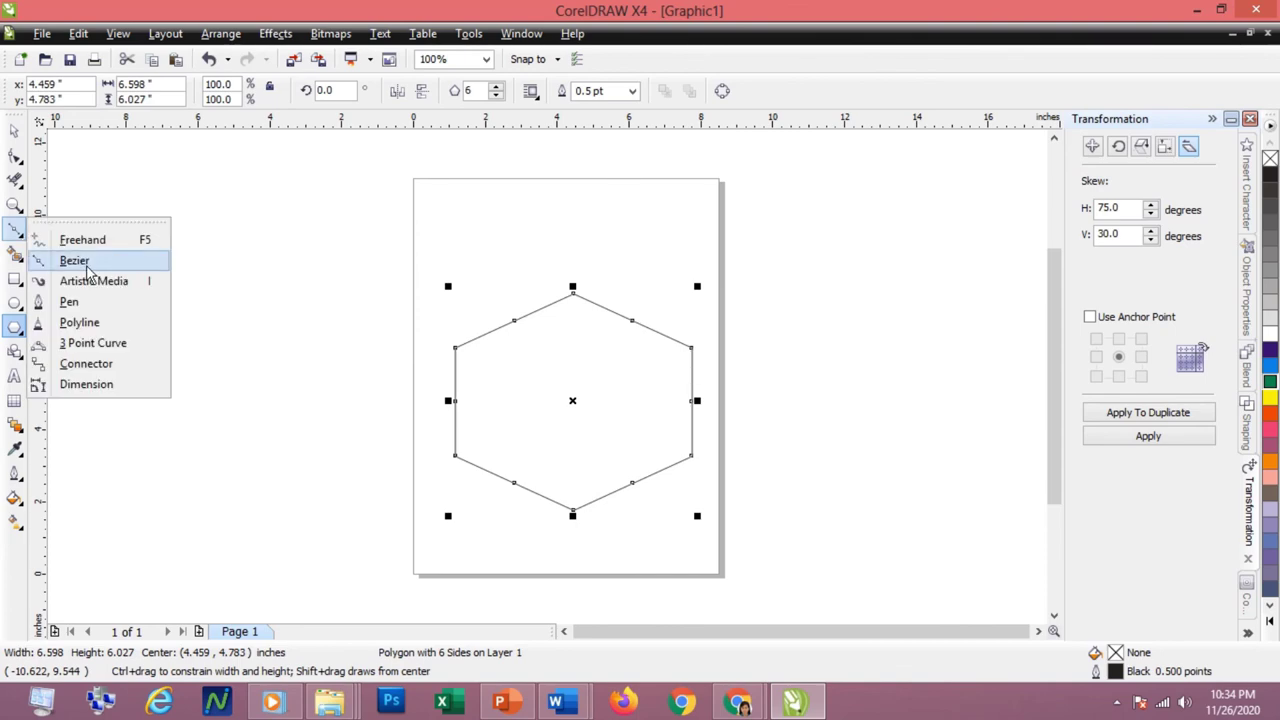
pyautogui.click(82, 262)
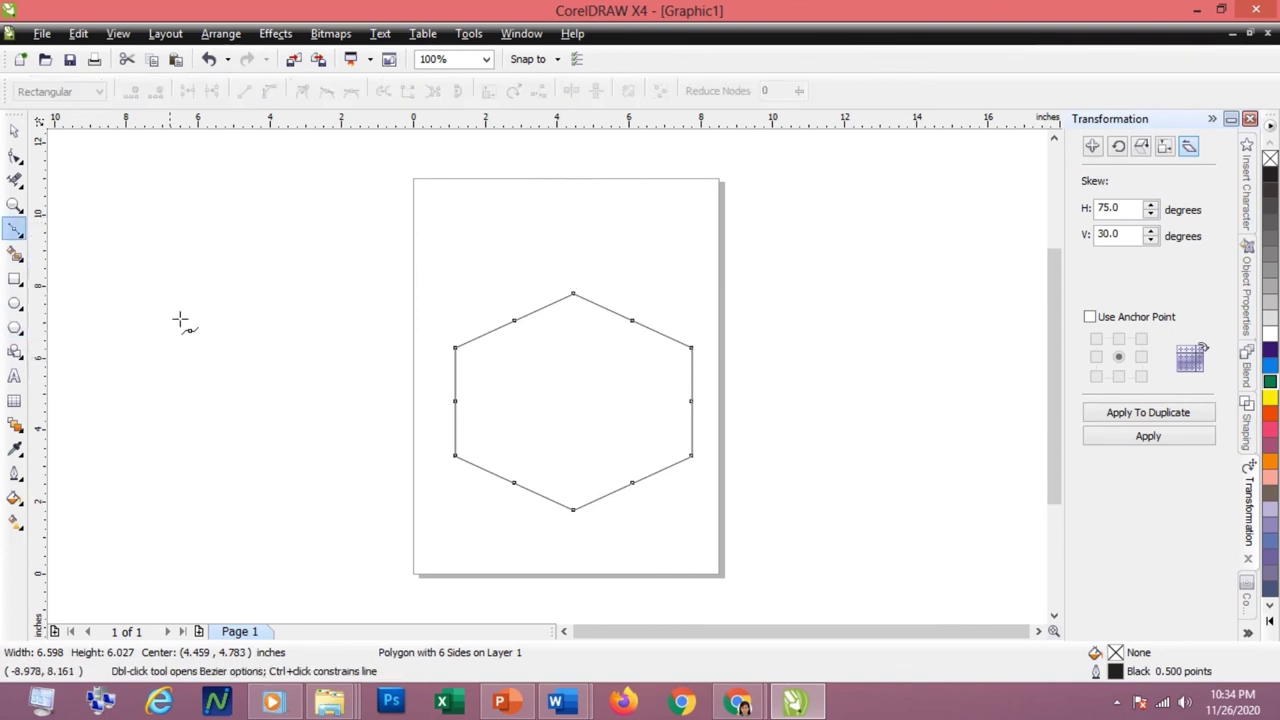
pyautogui.click(455, 347)
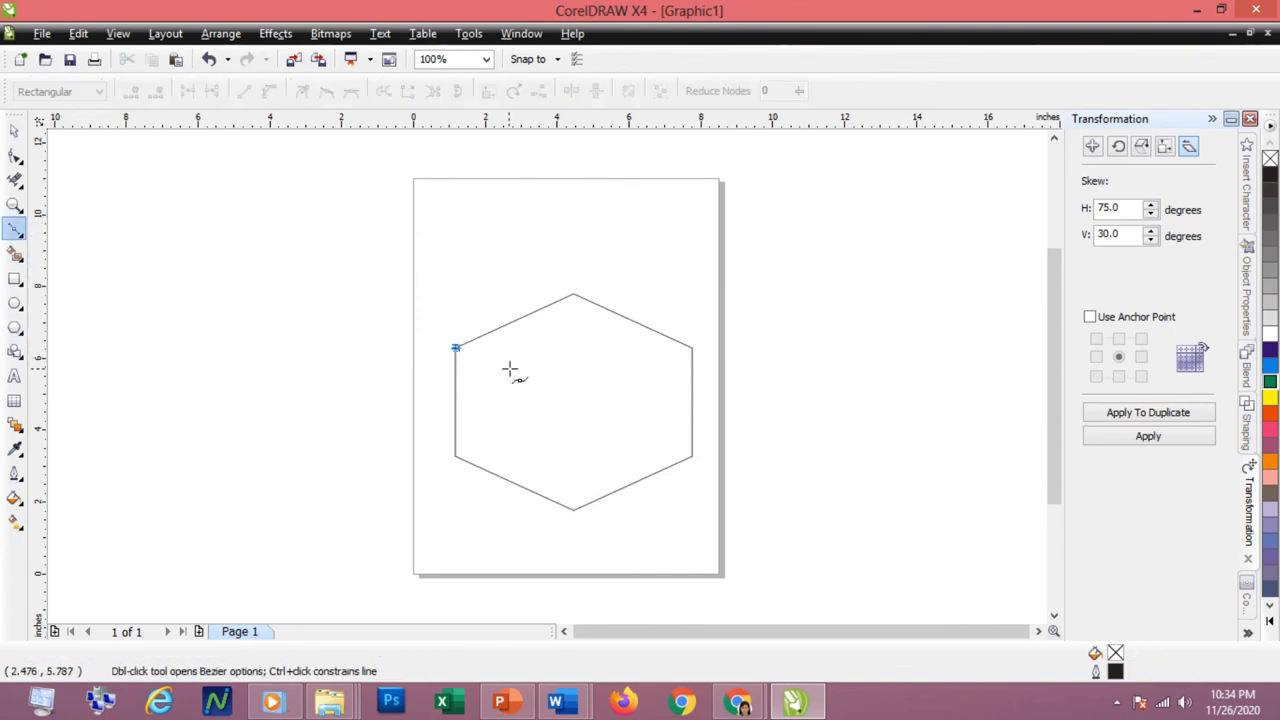
pyautogui.click(573, 401)
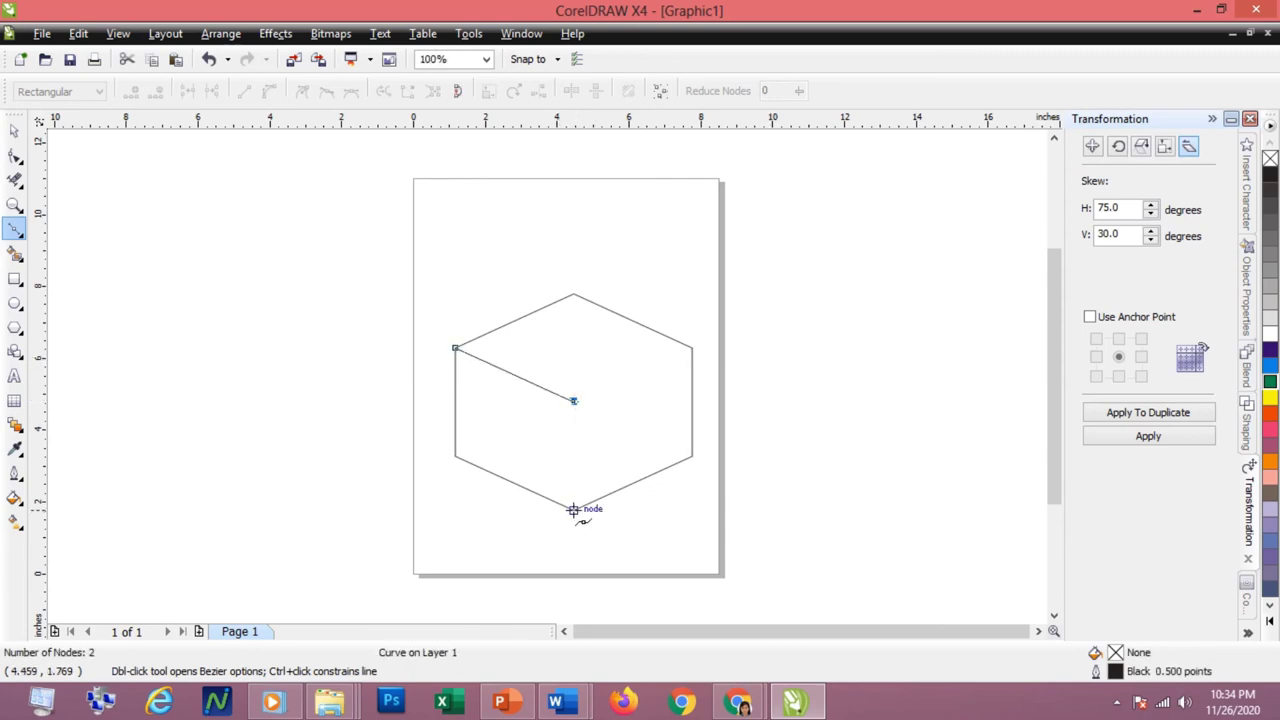
pyautogui.click(573, 510)
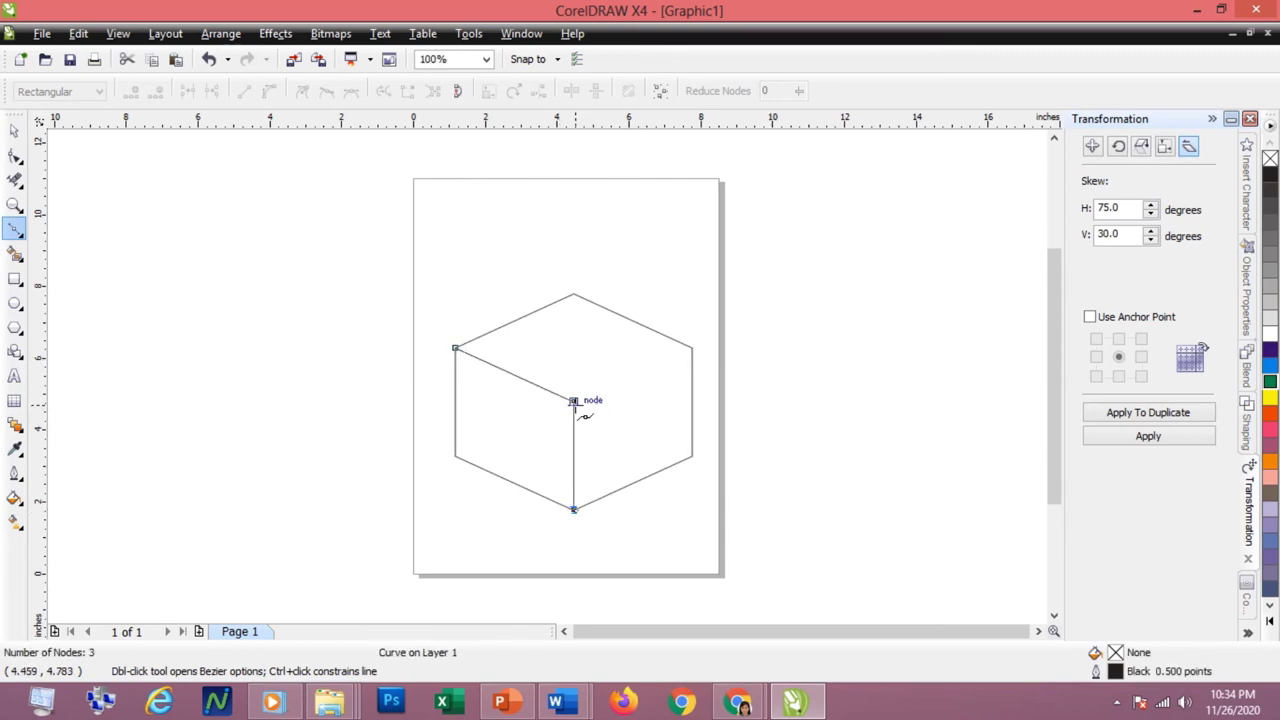
pyautogui.click(573, 401)
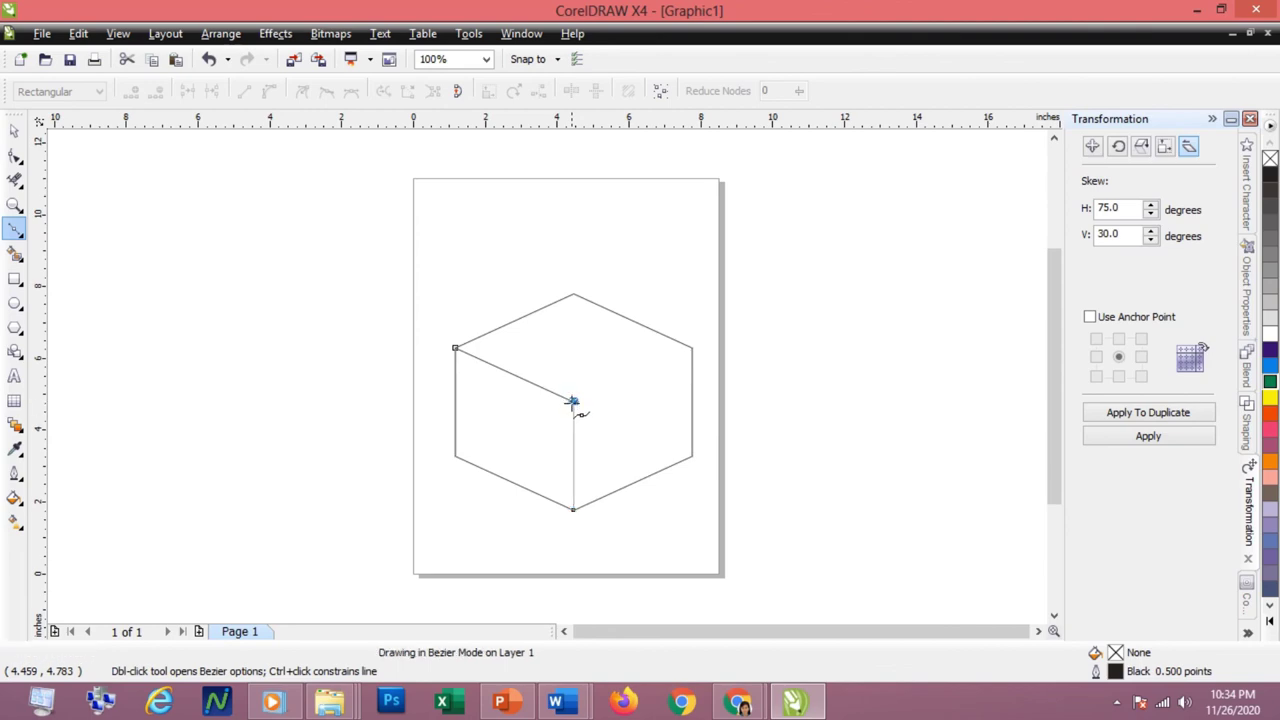
pyautogui.click(691, 347)
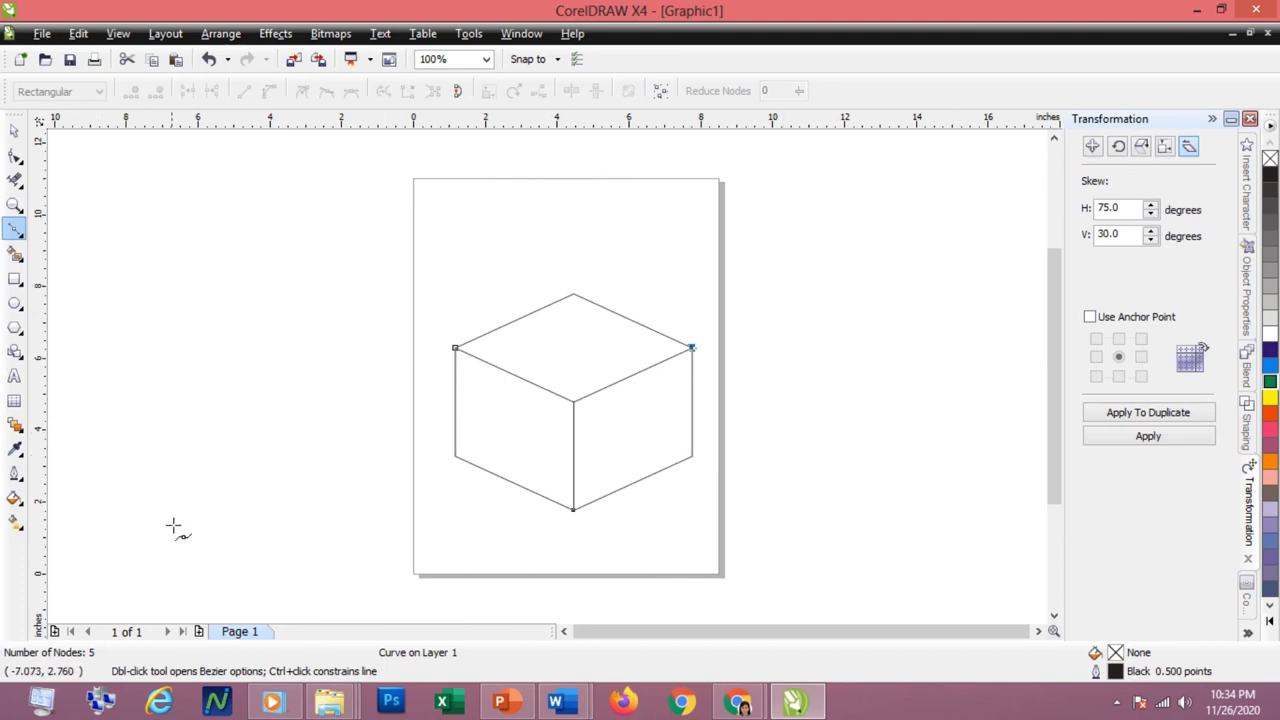
# - Fill the hexagon with a uniform blue of C75 M2 Y1 K0
pyautogui.click(14, 130)
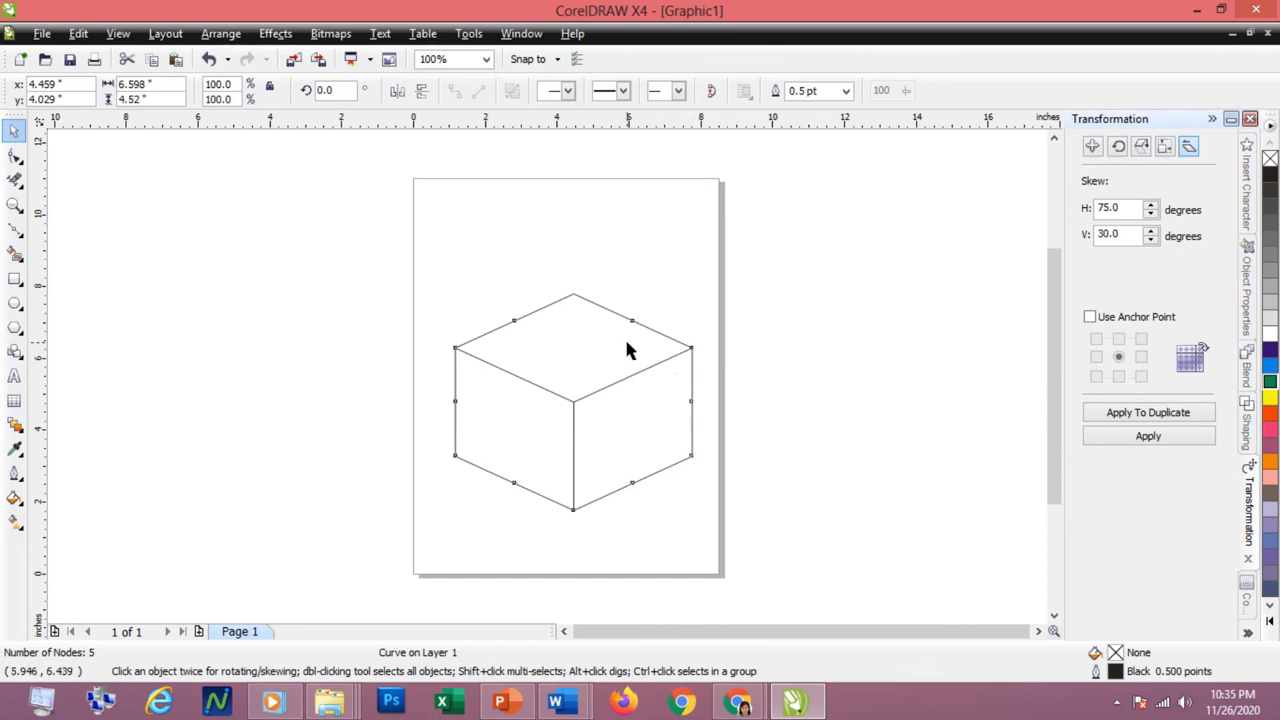
pyautogui.press('Tab')
pyautogui.press('Tab')
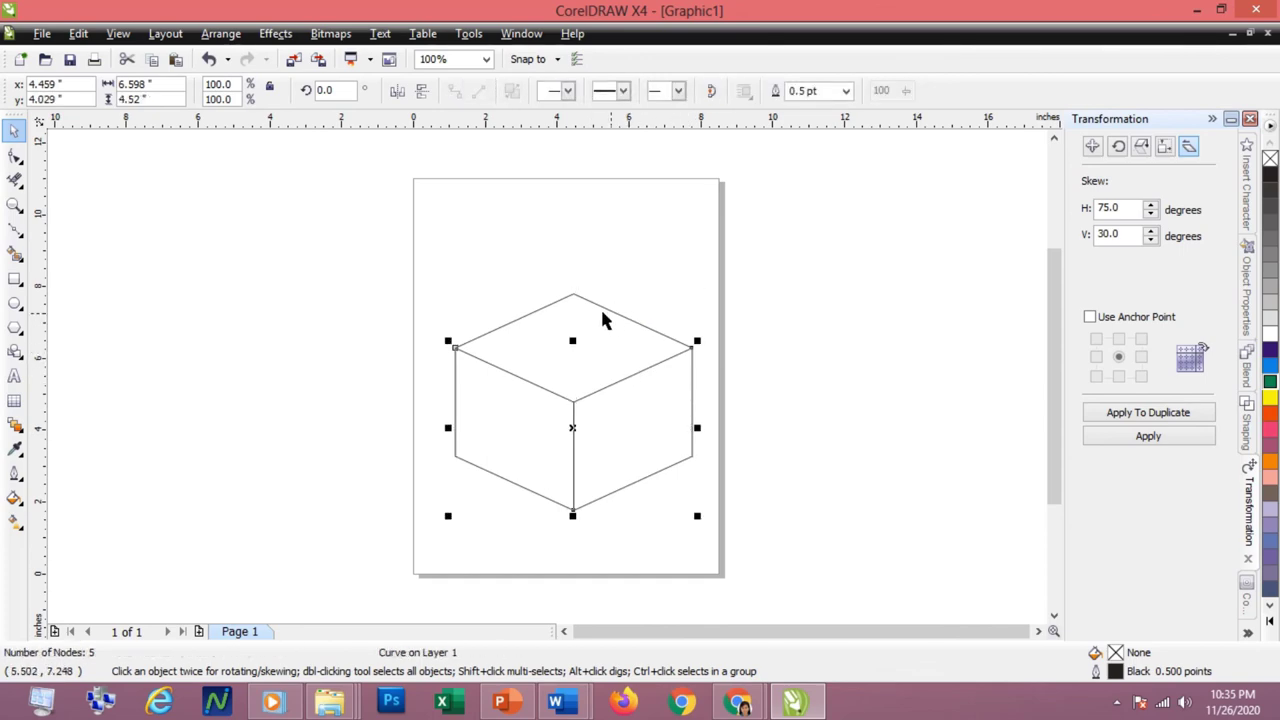
pyautogui.press('Tab')
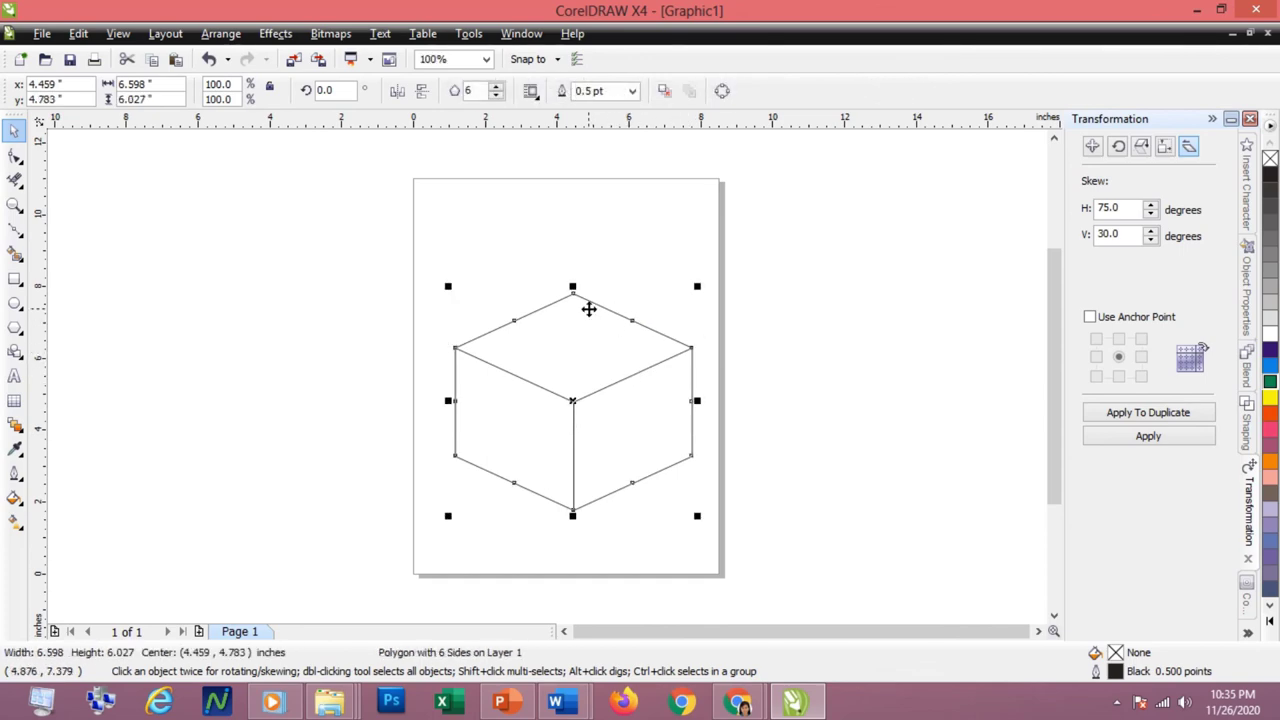
pyautogui.click(14, 498)
pyautogui.click(80, 508)
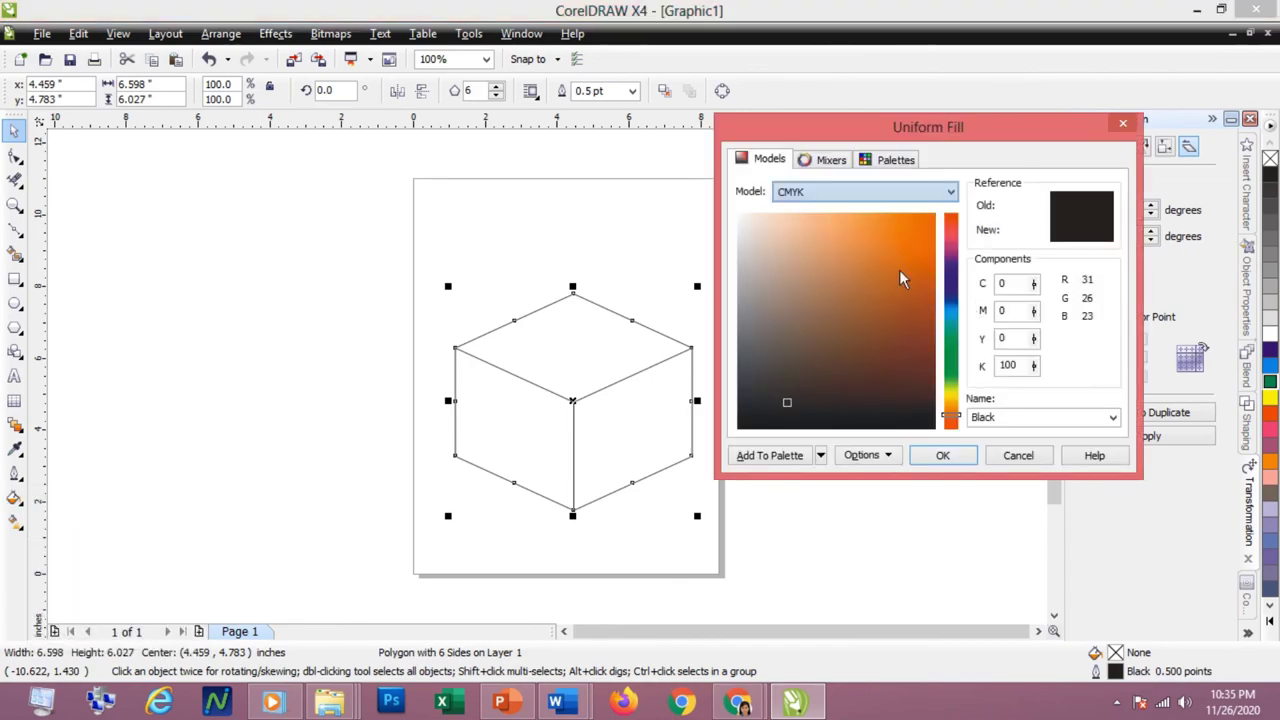
pyautogui.click(952, 313)
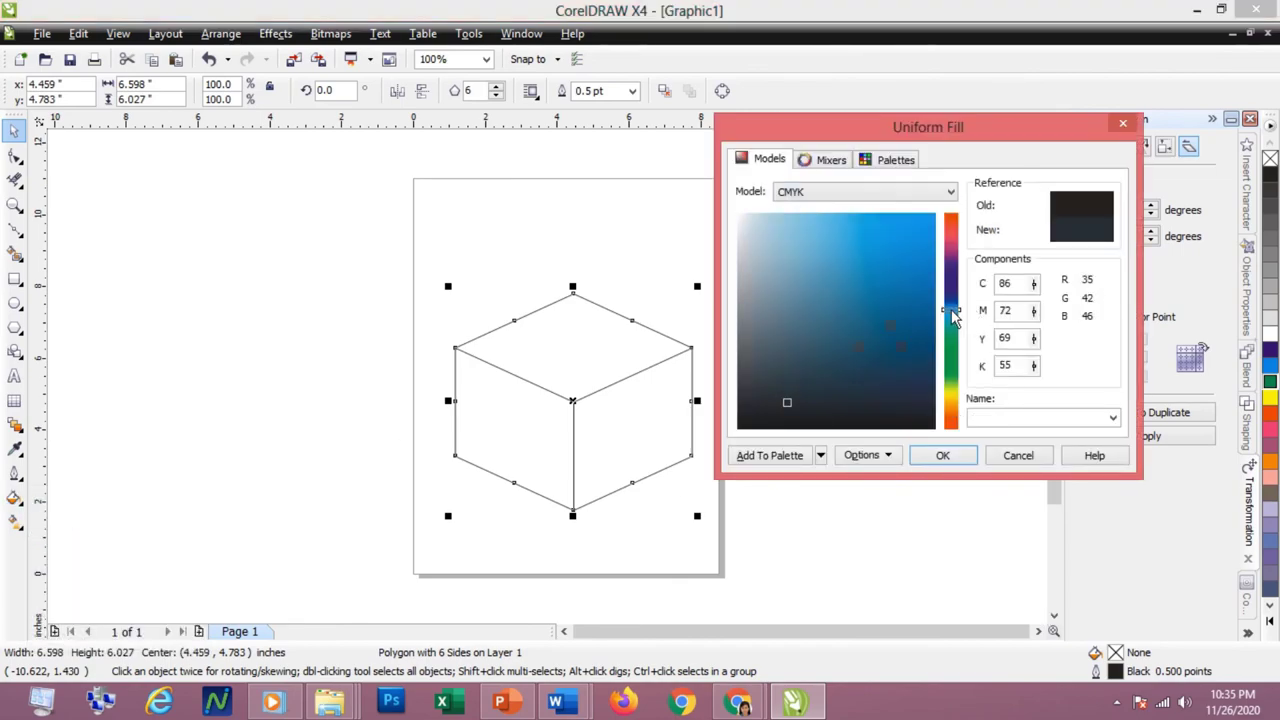
pyautogui.click(928, 224)
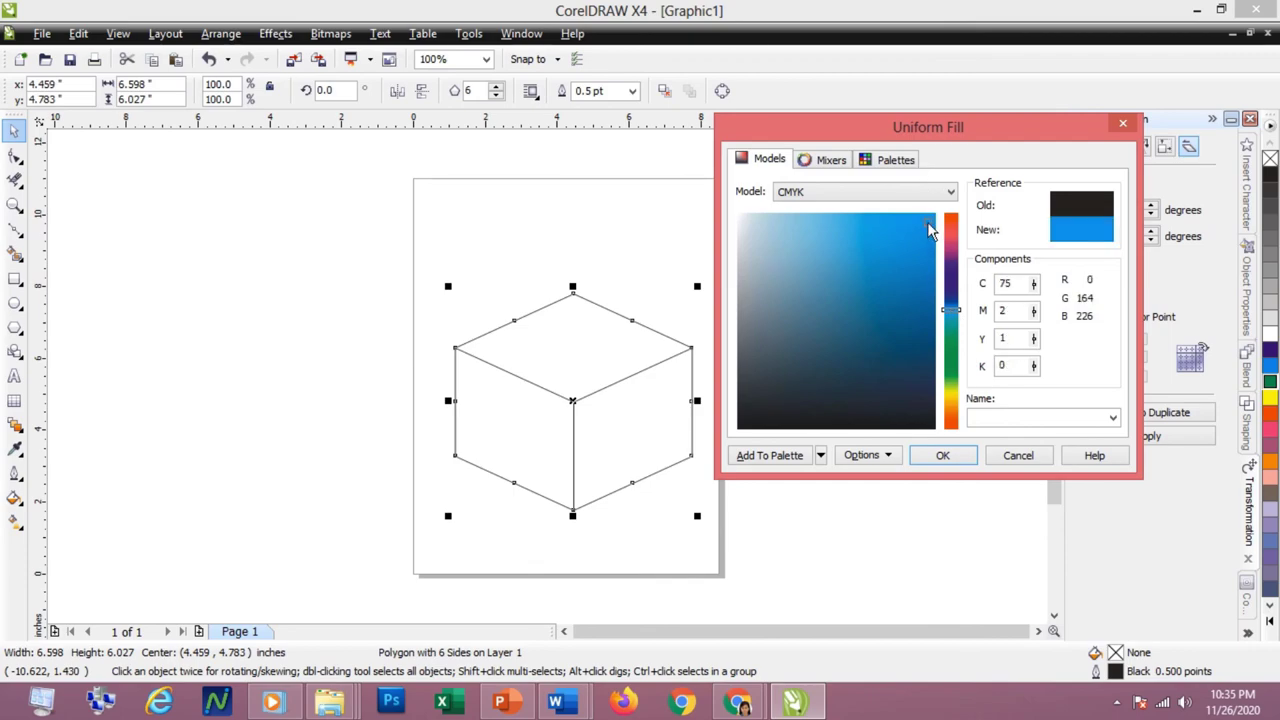
pyautogui.click(940, 456)
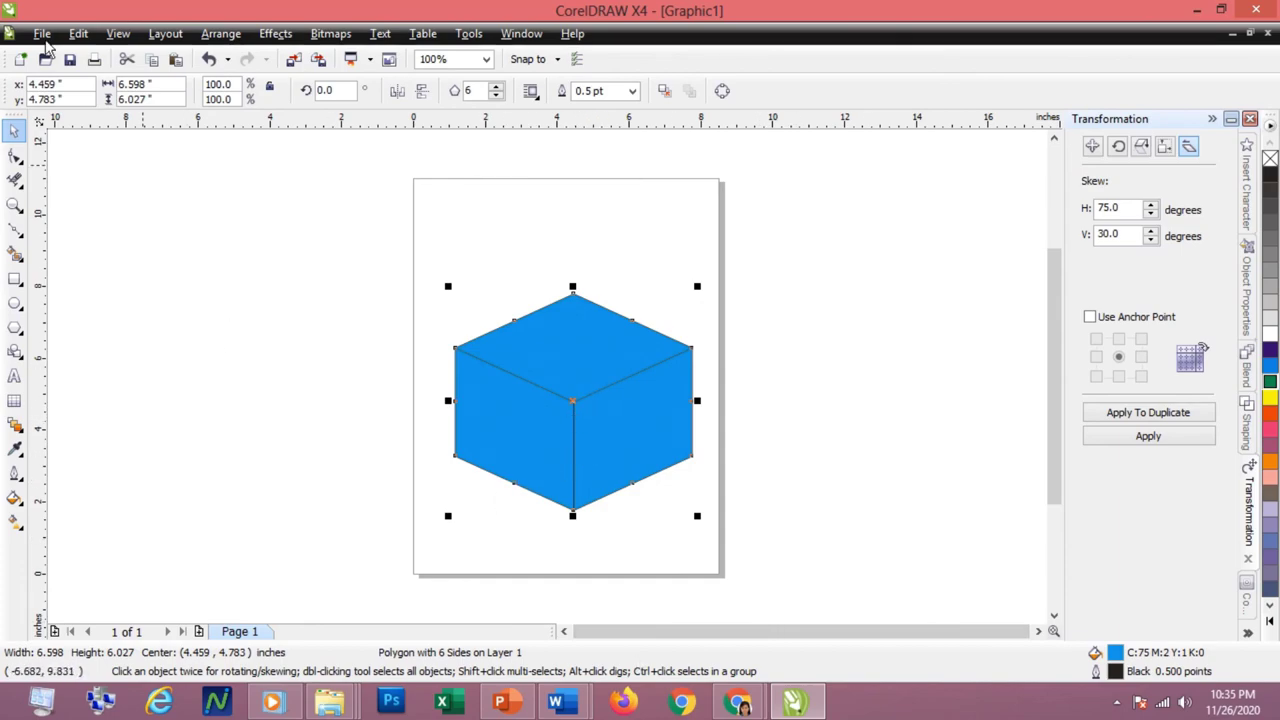
# - Trace the cube's right face as a closed four-corner Bezier shape and fill it with Yellow
pyautogui.click(14, 229)
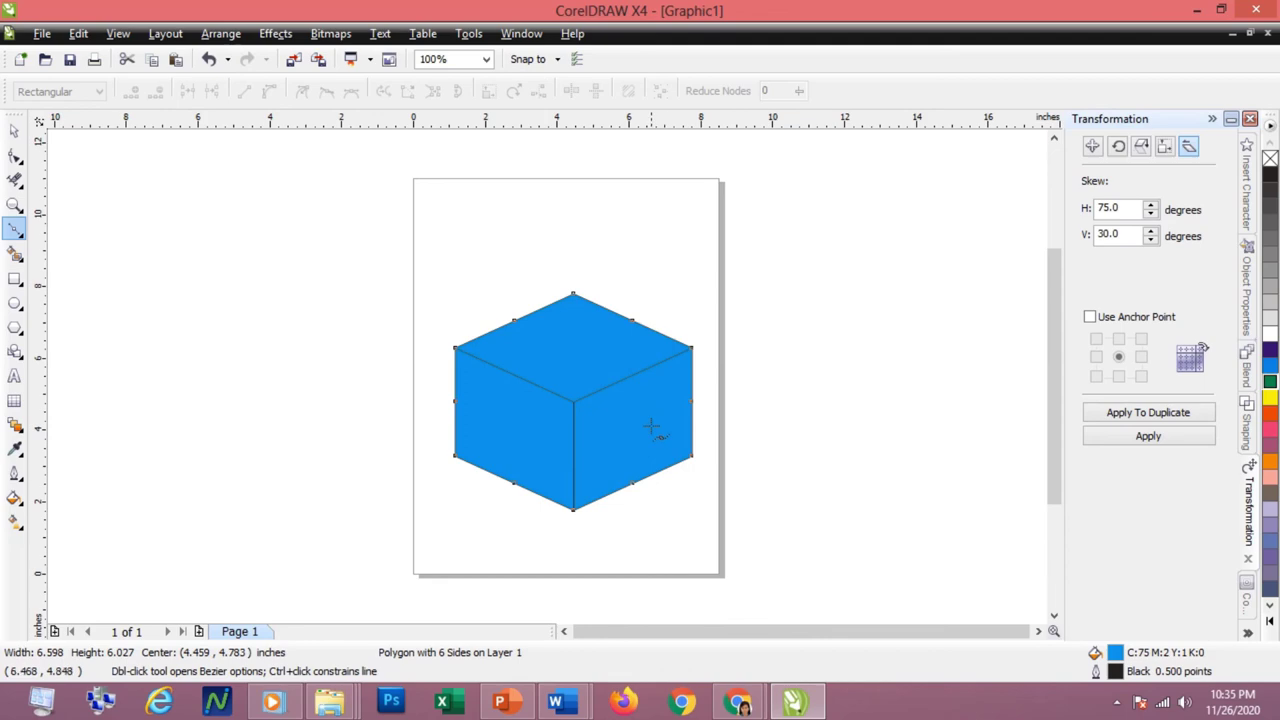
pyautogui.click(573, 401)
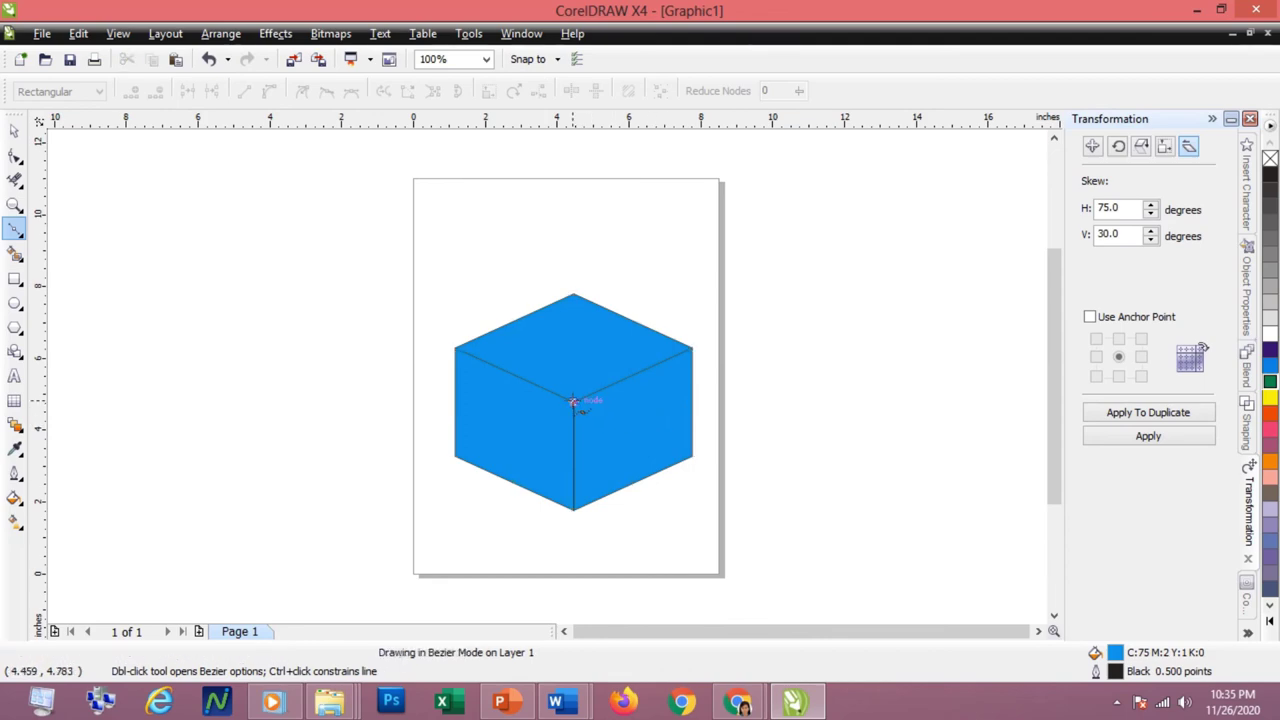
pyautogui.click(573, 510)
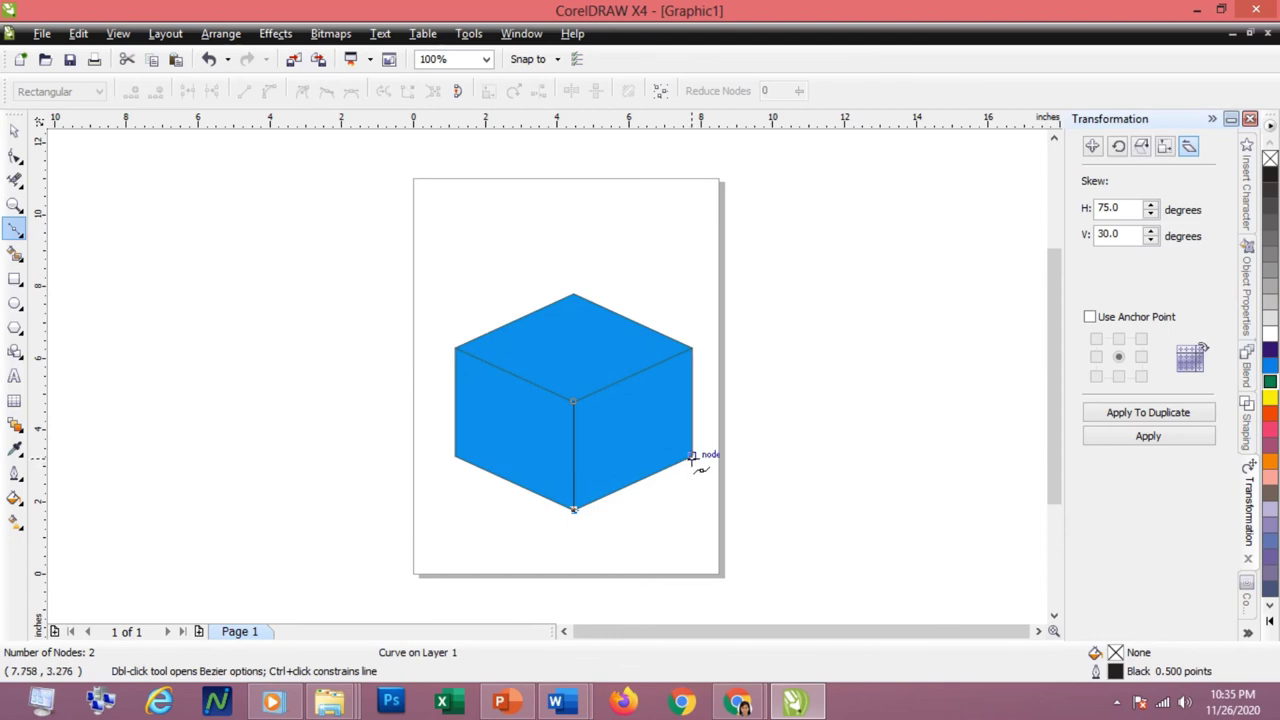
pyautogui.click(691, 456)
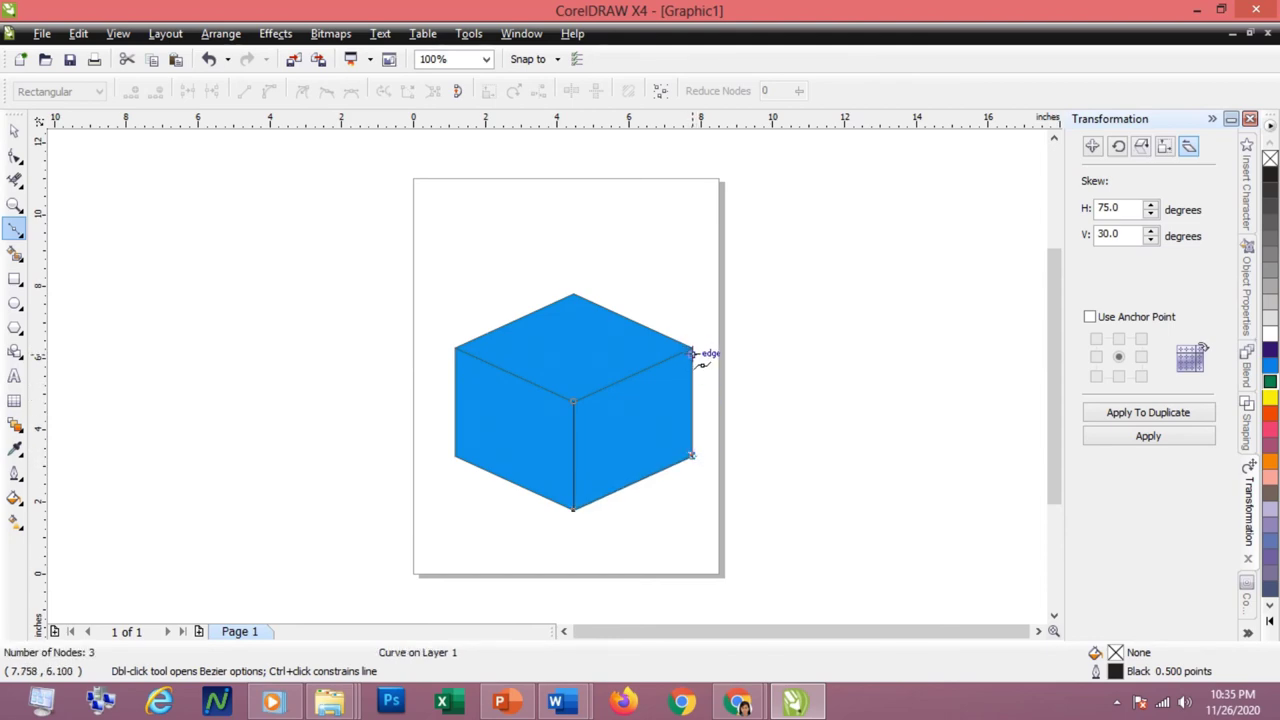
pyautogui.click(691, 348)
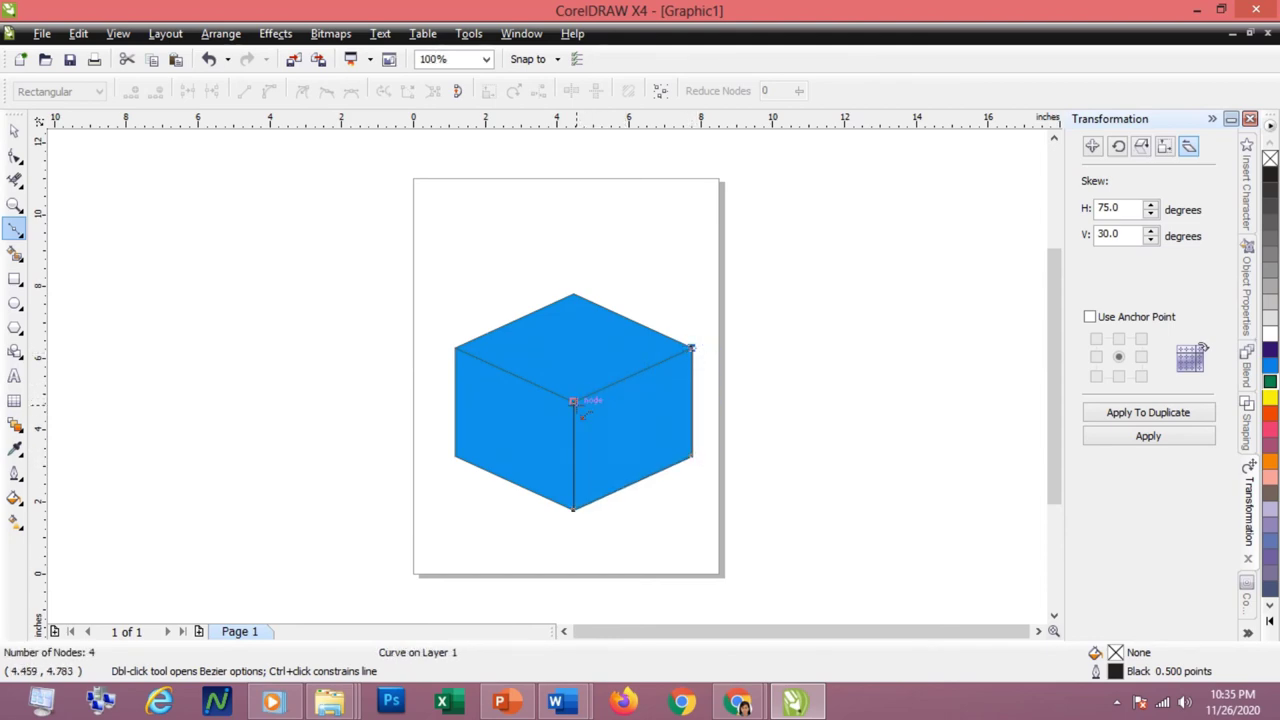
pyautogui.click(573, 400)
pyautogui.click(1269, 397)
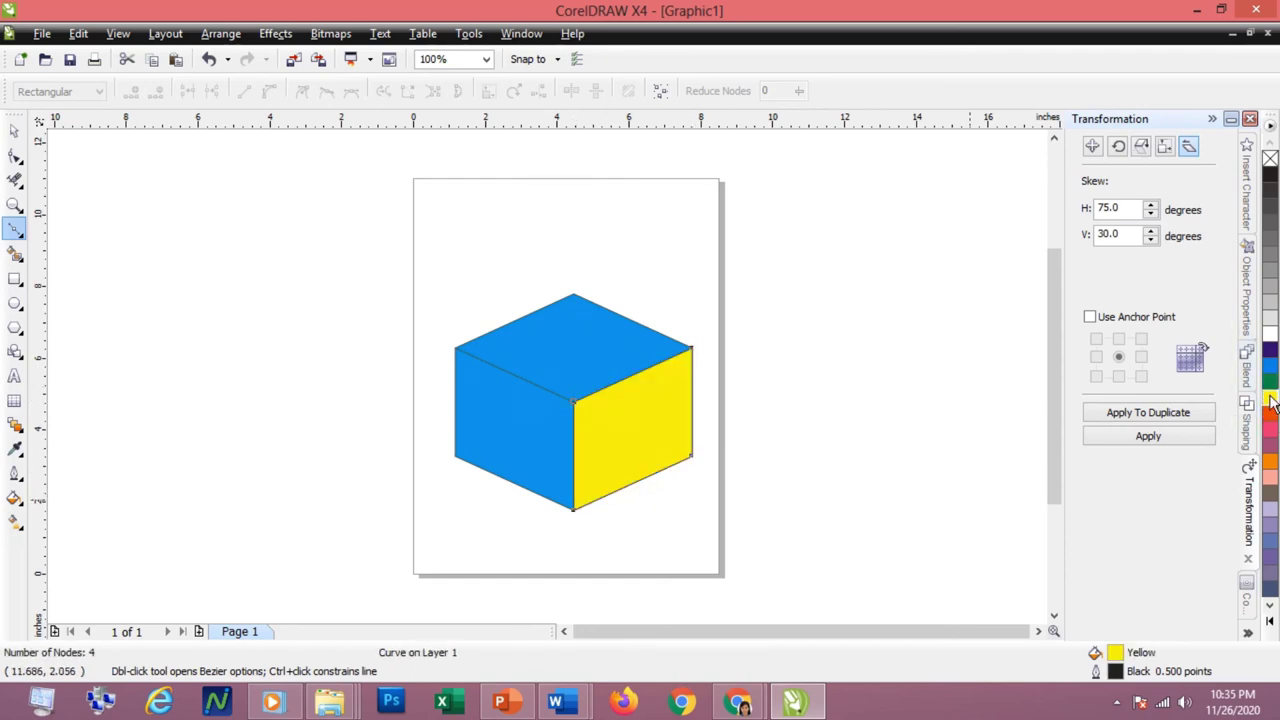
# - Trace the cube's top face as a closed four-corner Bezier shape and fill it with Neon Red
pyautogui.click(454, 347)
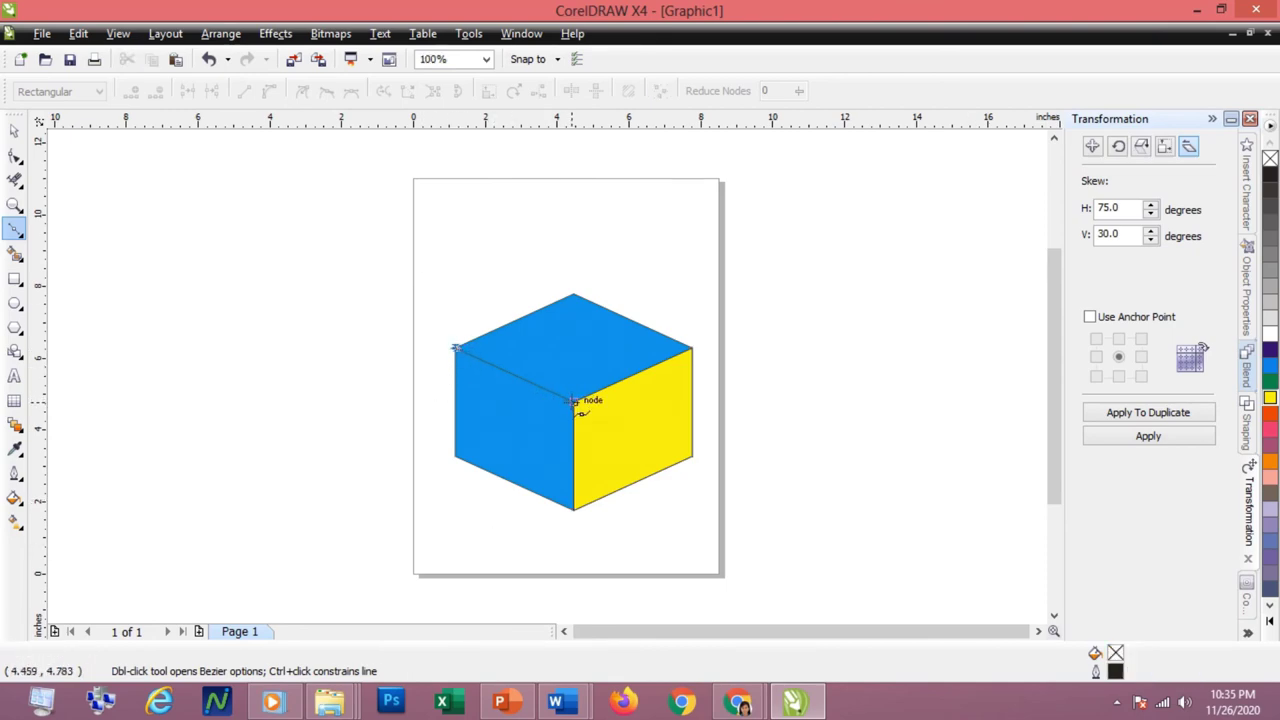
pyautogui.click(573, 401)
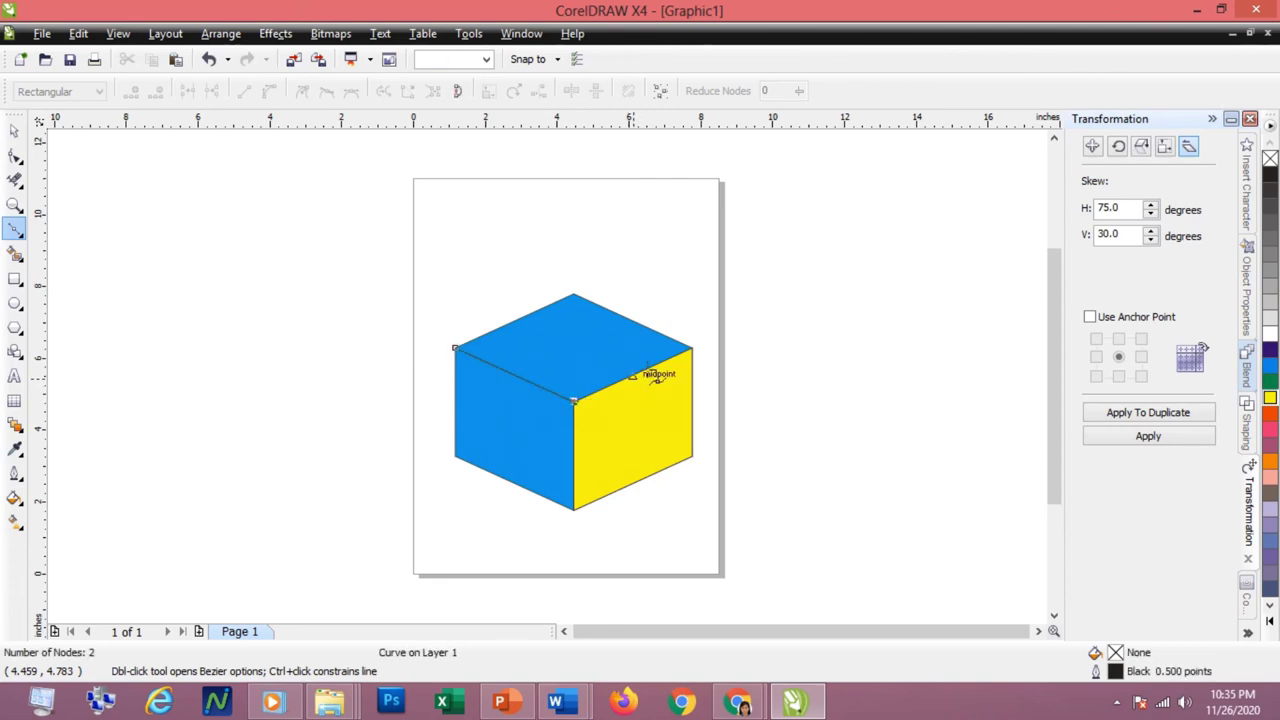
pyautogui.click(692, 348)
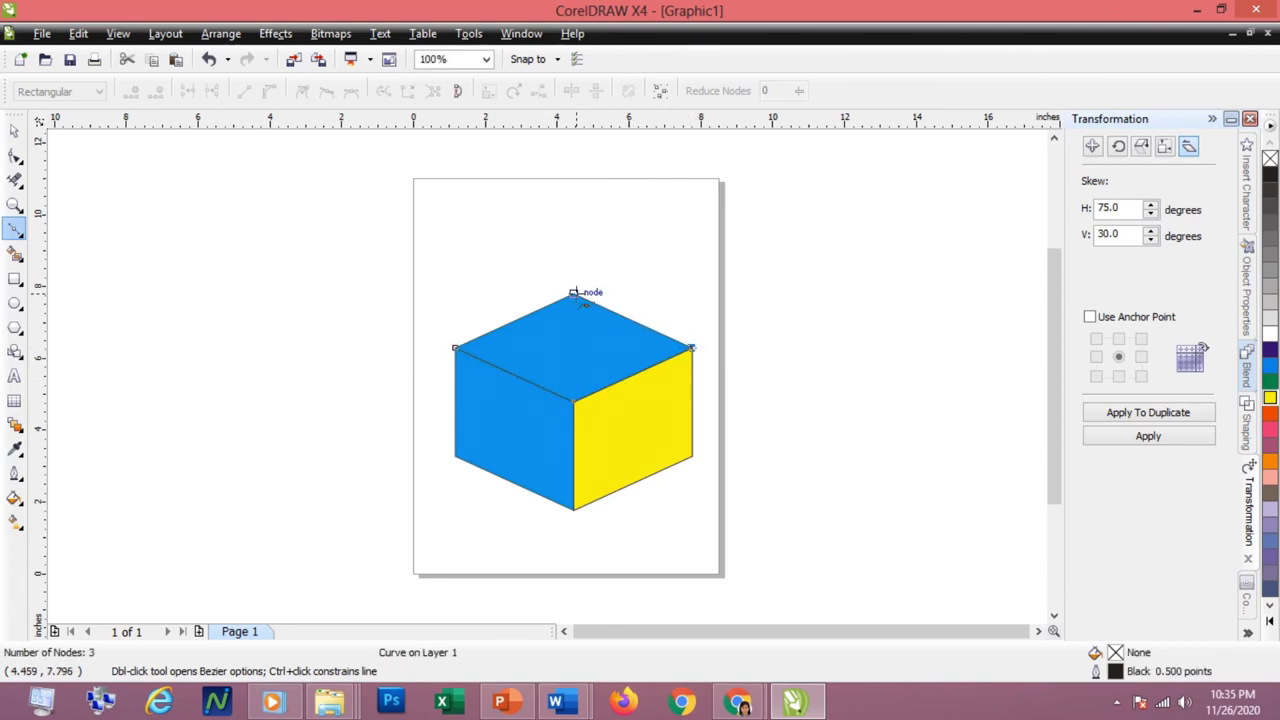
pyautogui.click(573, 292)
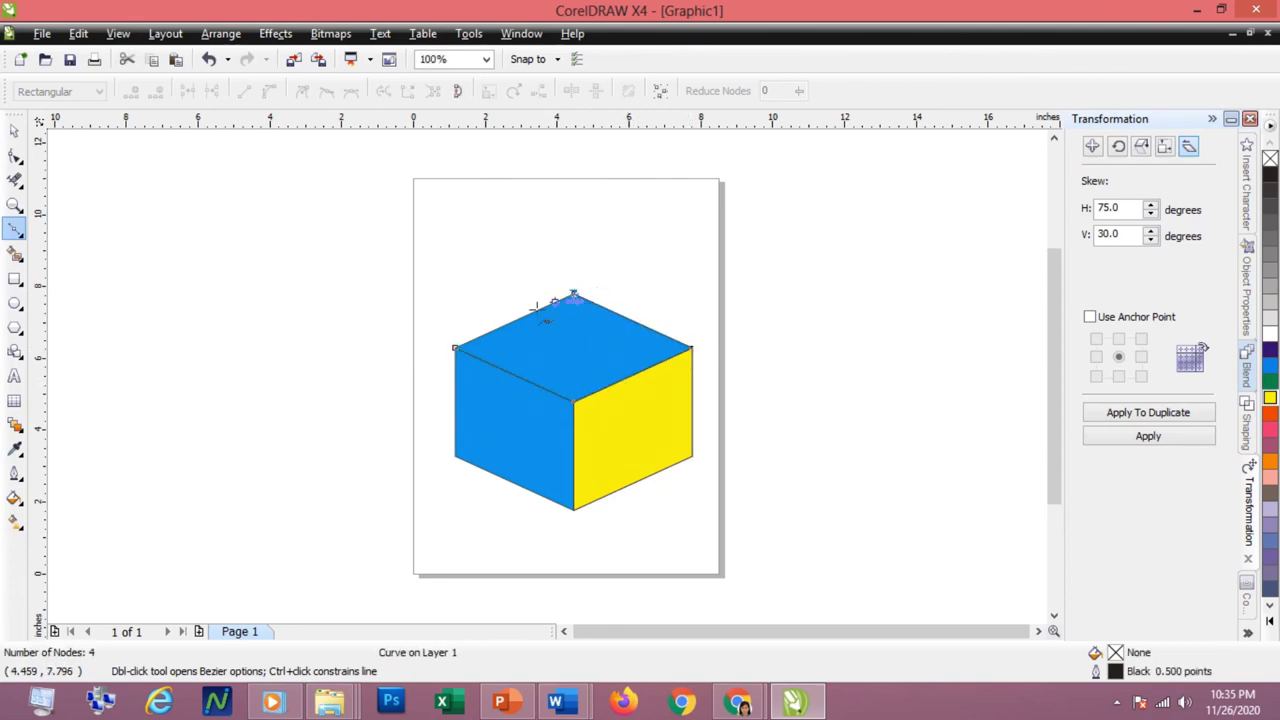
pyautogui.click(455, 347)
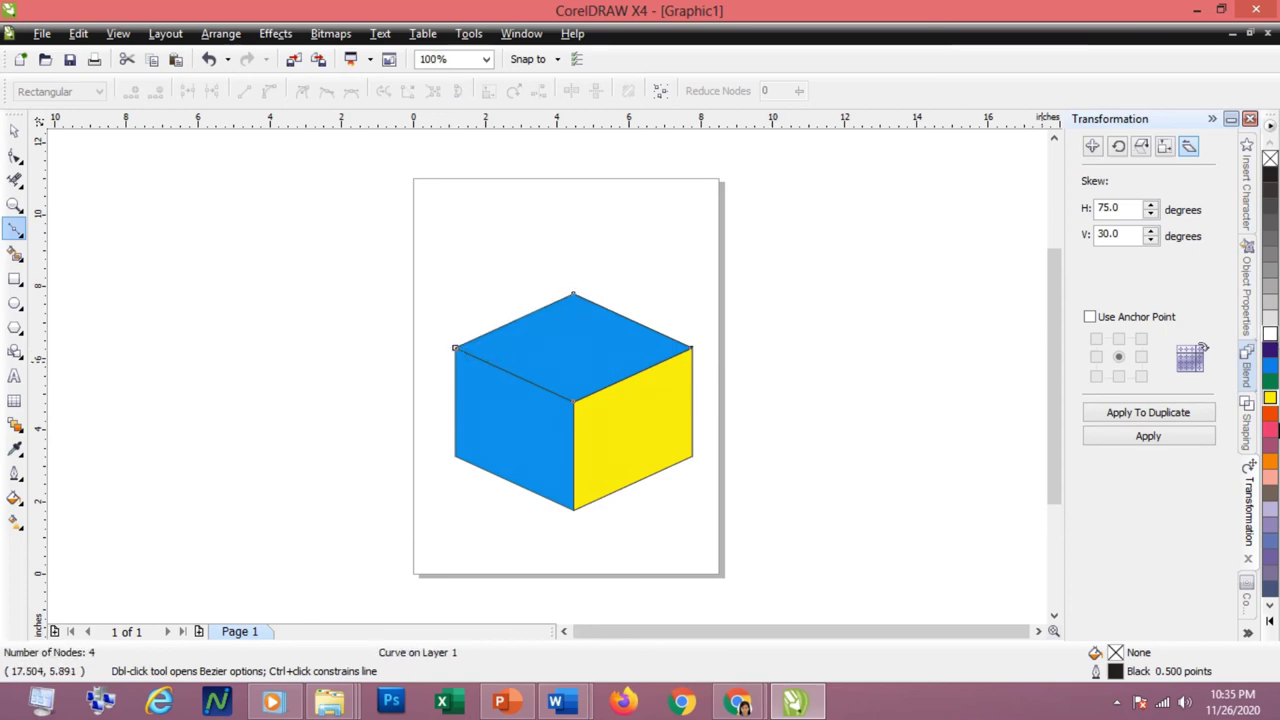
pyautogui.press('F3')
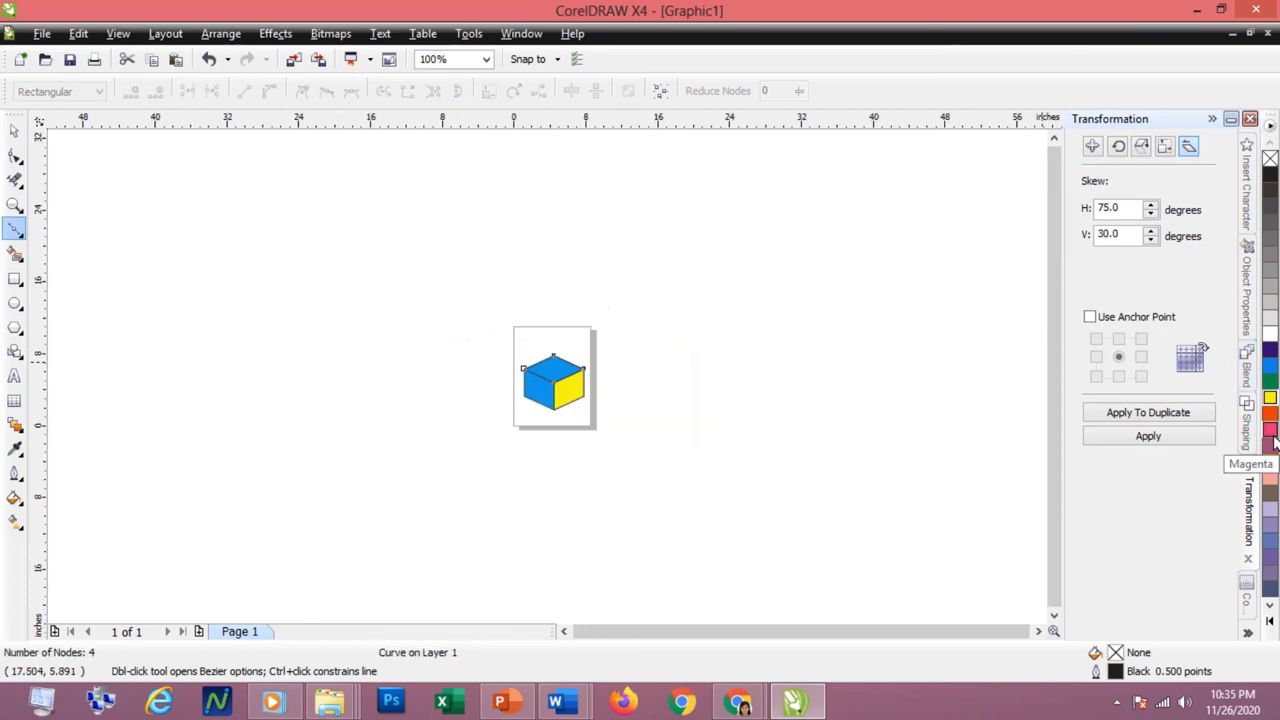
pyautogui.press('F3')
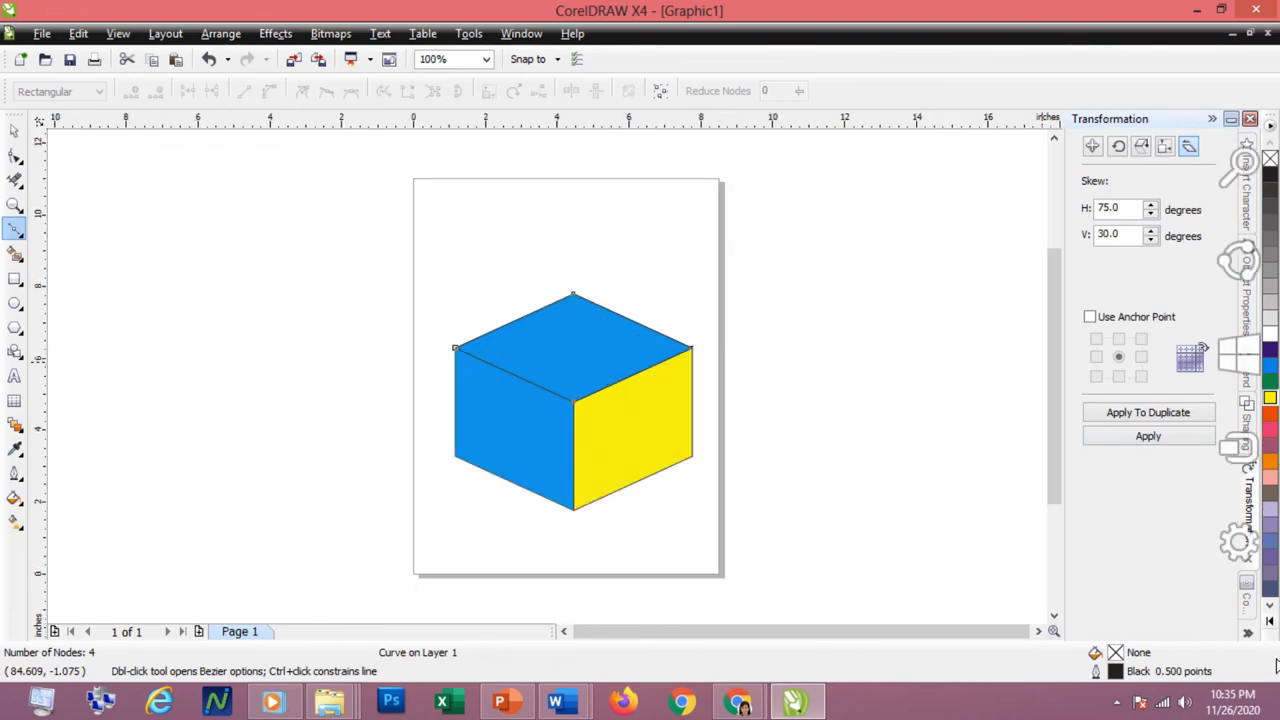
pyautogui.click(1269, 608)
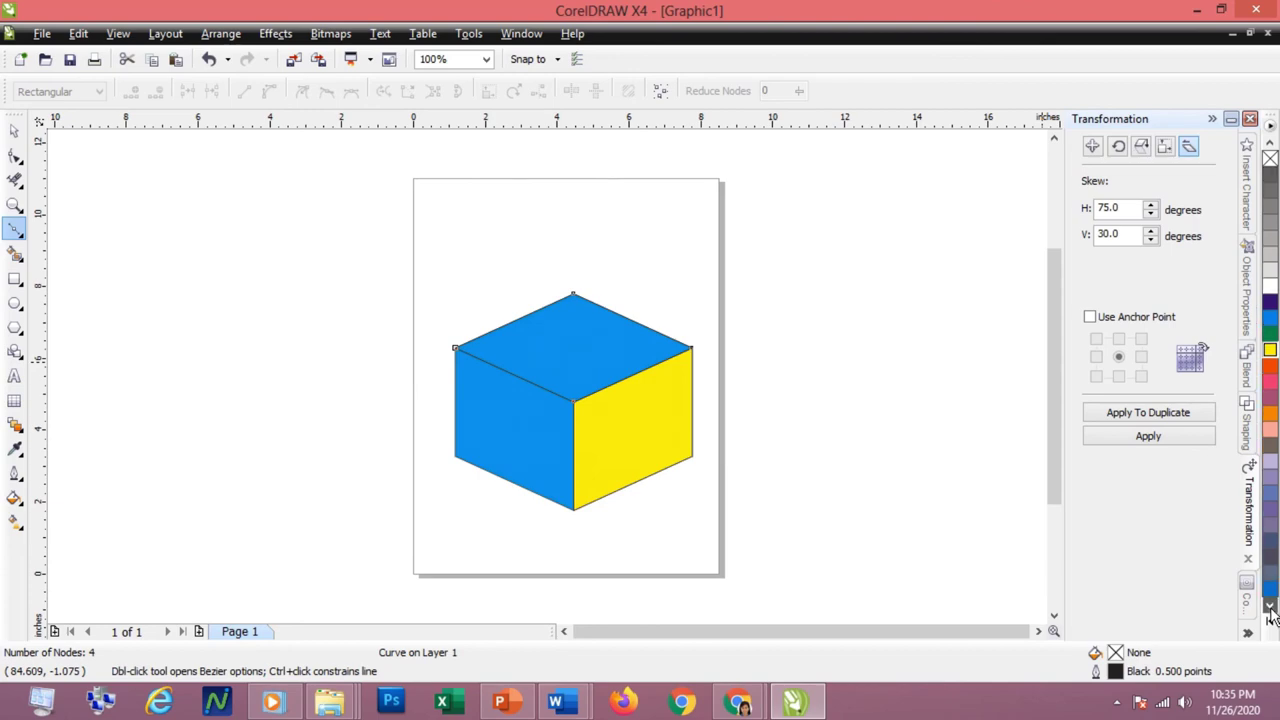
pyautogui.moveTo(1269, 608); pyautogui.dragTo(1269, 608)
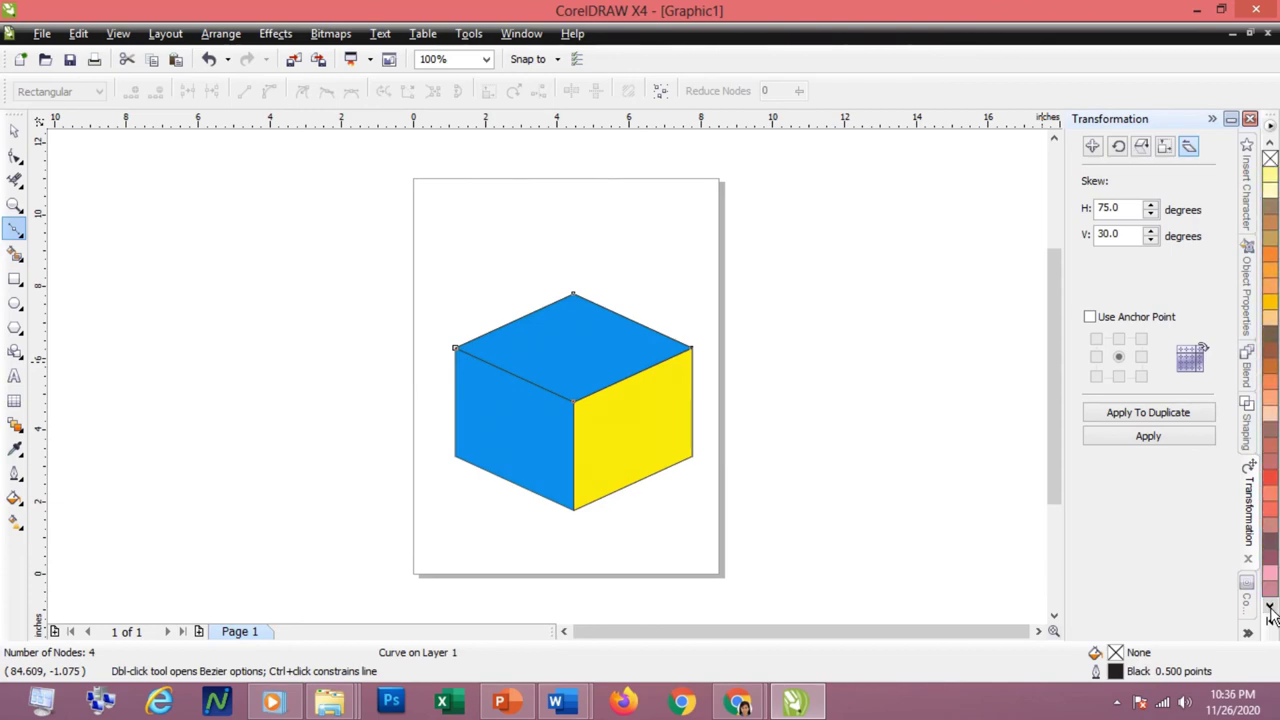
pyautogui.click(1271, 479)
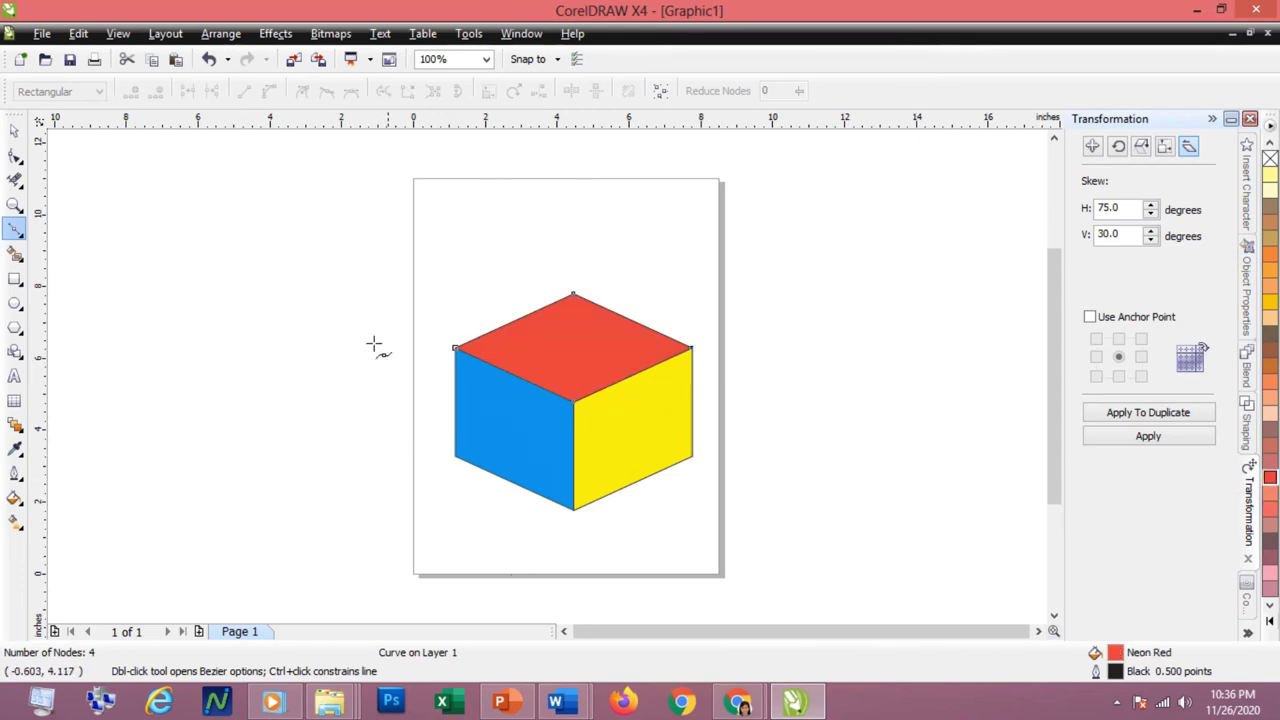
# - Trace the cube's left face as a closed four-corner Bezier shape and fill it with Green
pyautogui.click(453, 347)
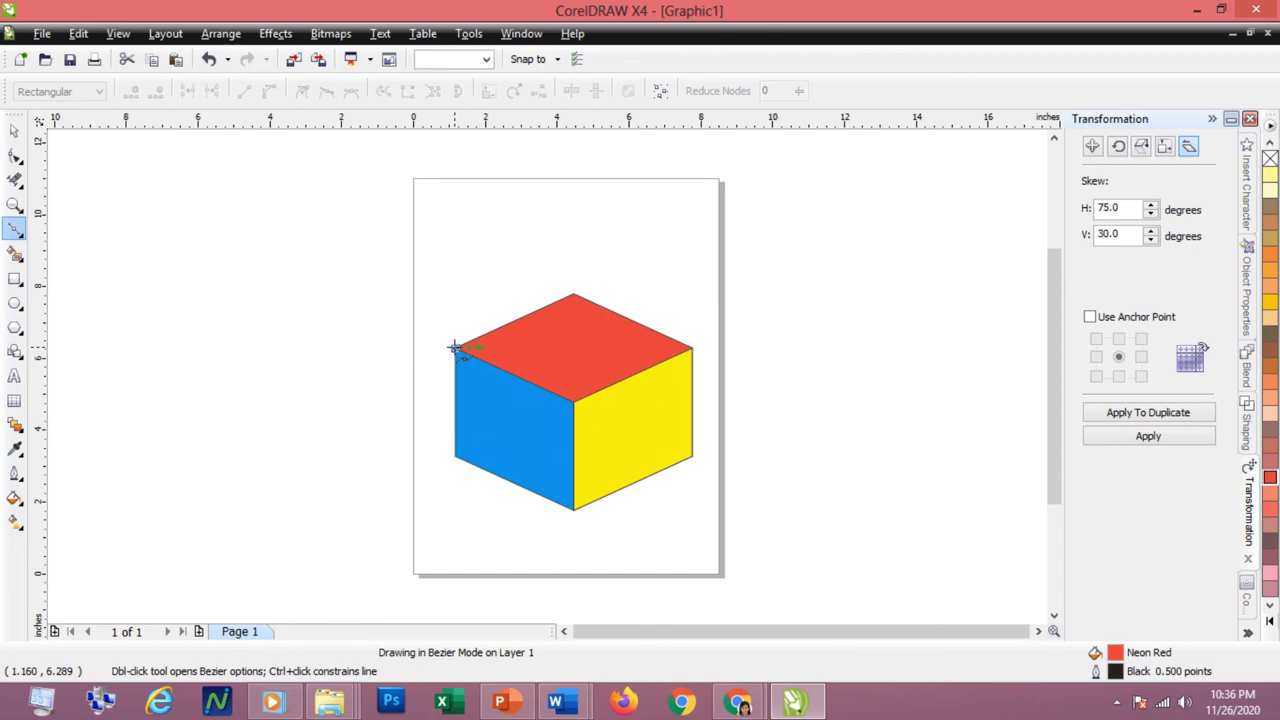
pyautogui.click(453, 456)
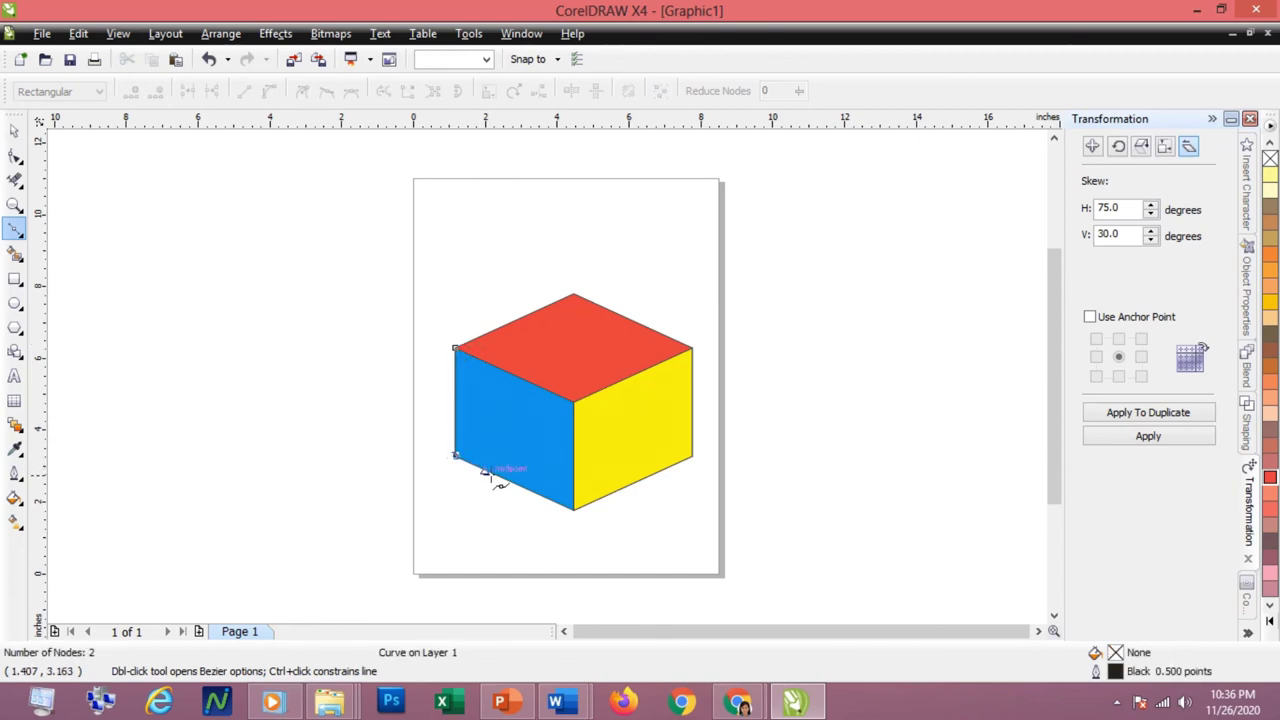
pyautogui.click(573, 510)
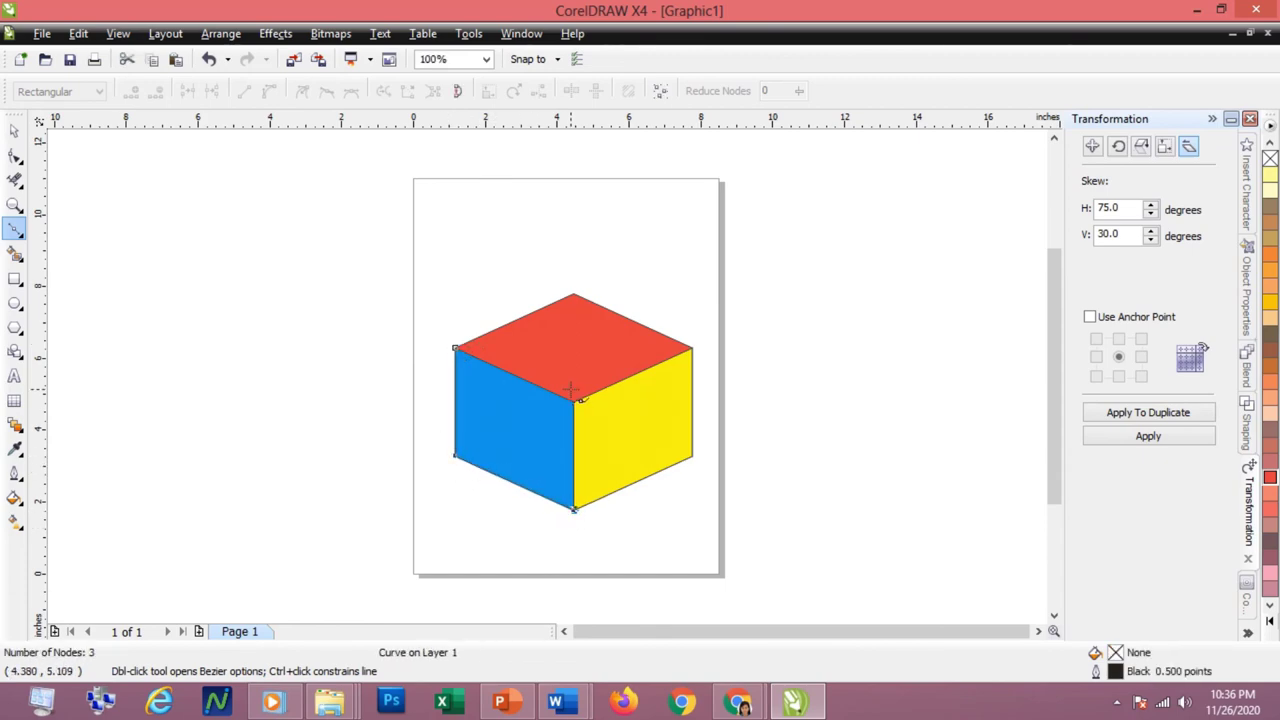
pyautogui.click(573, 400)
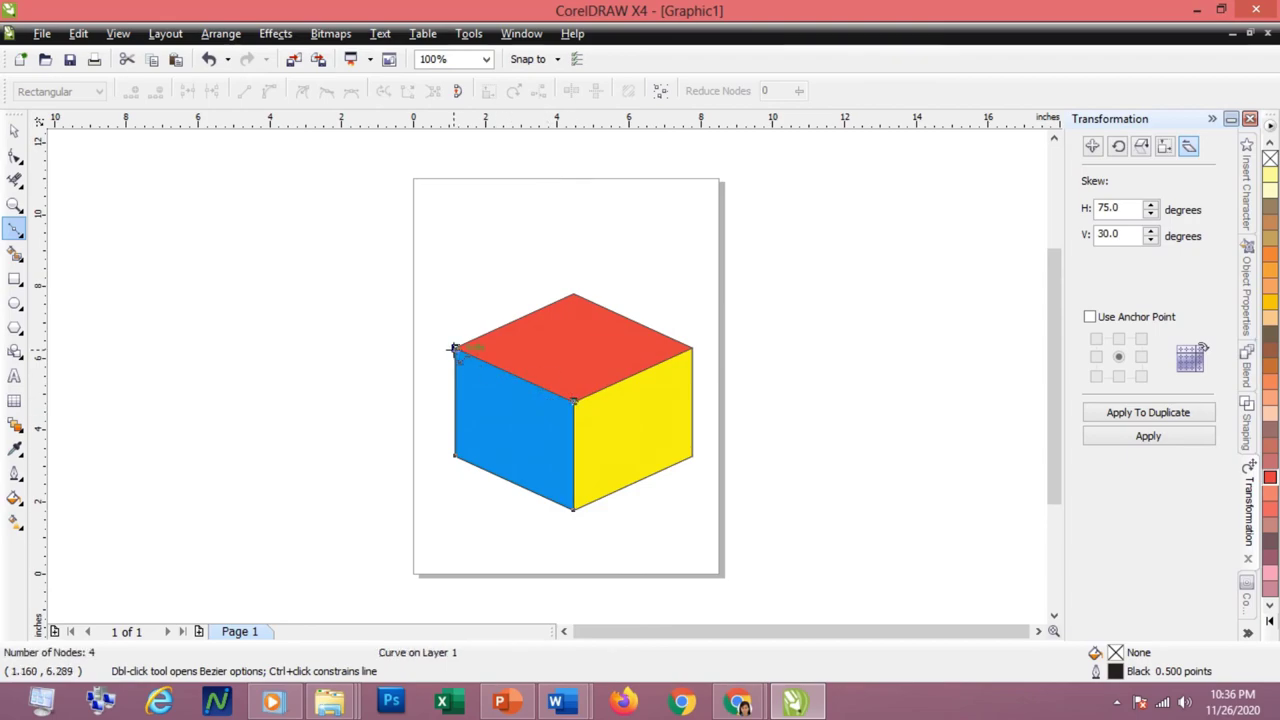
pyautogui.click(453, 348)
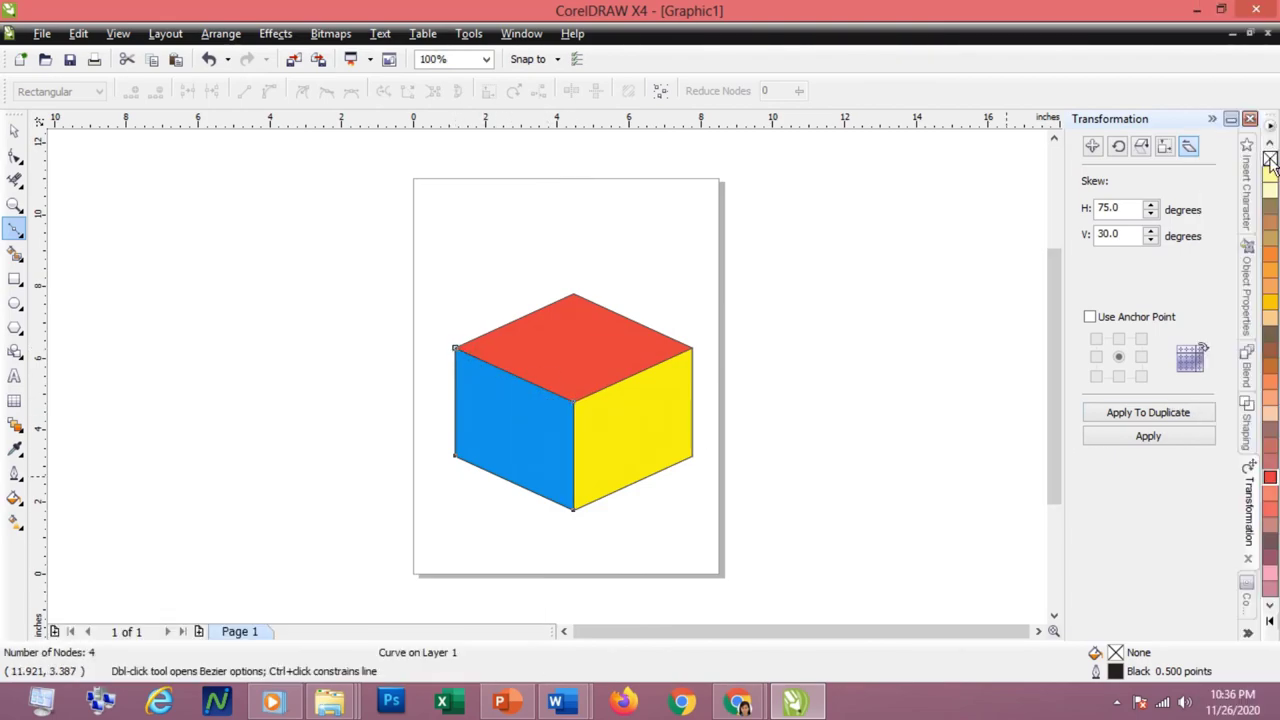
pyautogui.scroll(3, 1270, 147)
pyautogui.scroll(10, 1270, 147)
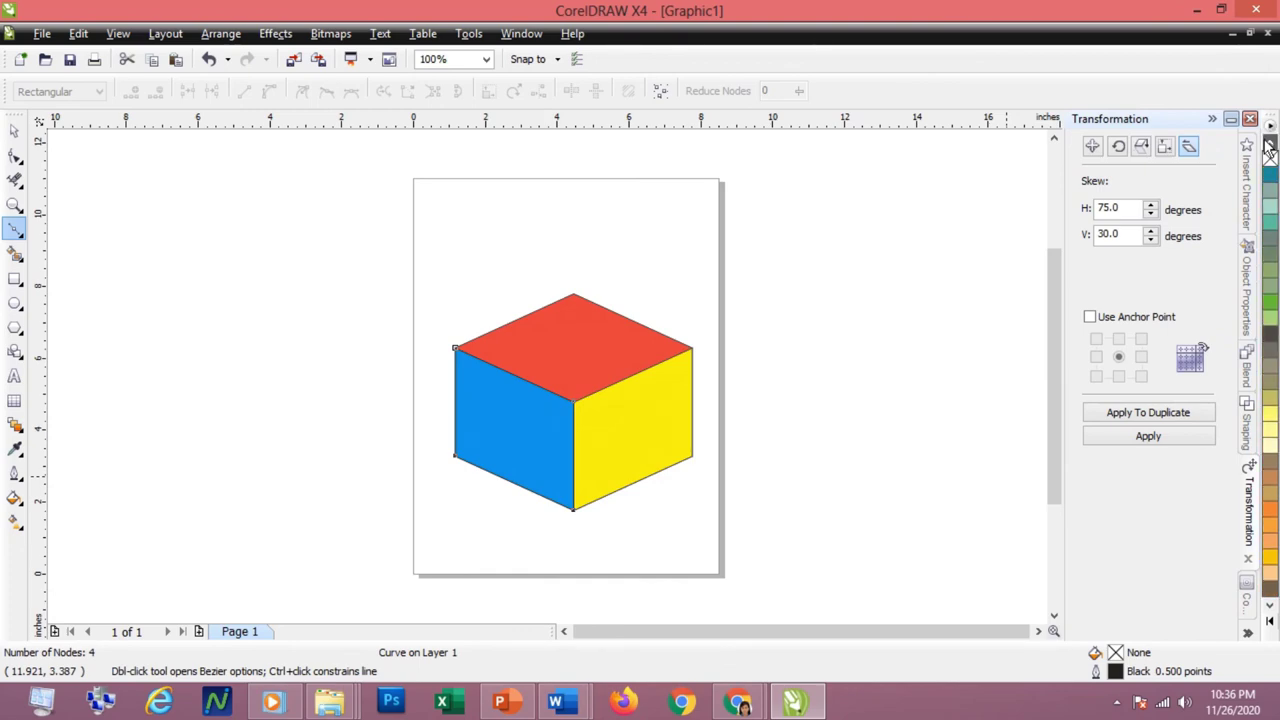
pyautogui.scroll(10, 1270, 147)
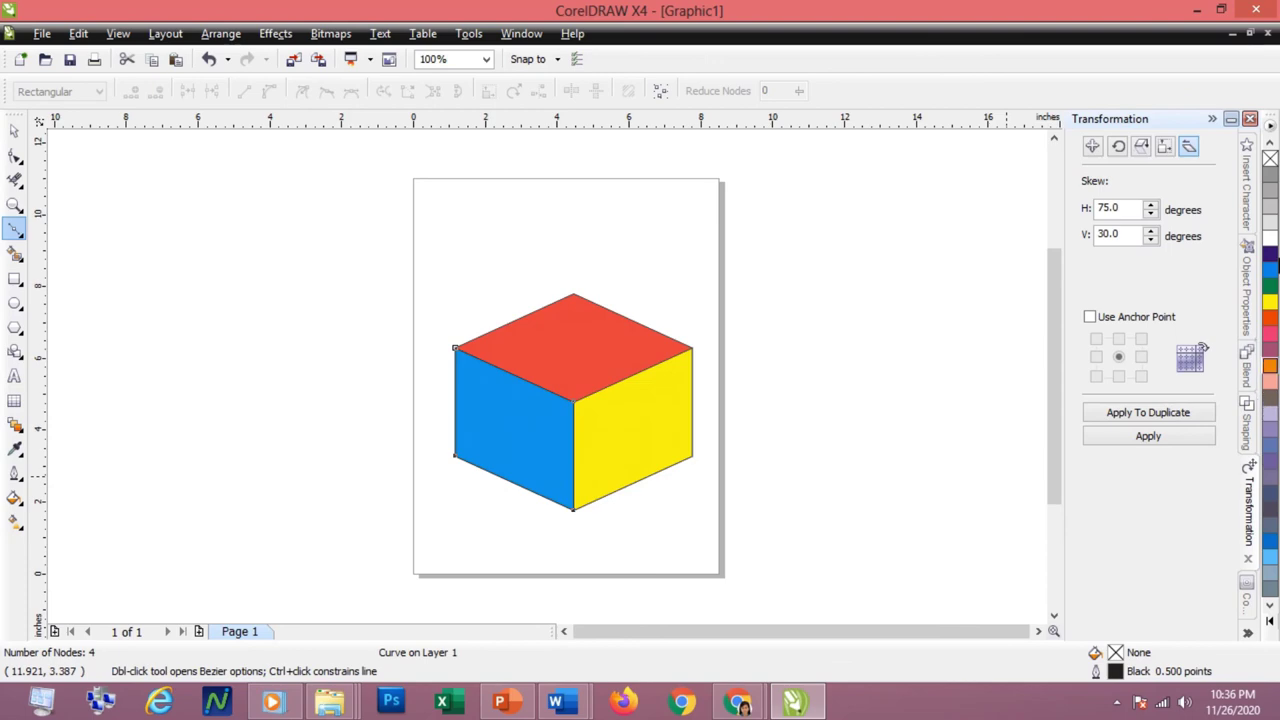
pyautogui.click(1270, 286)
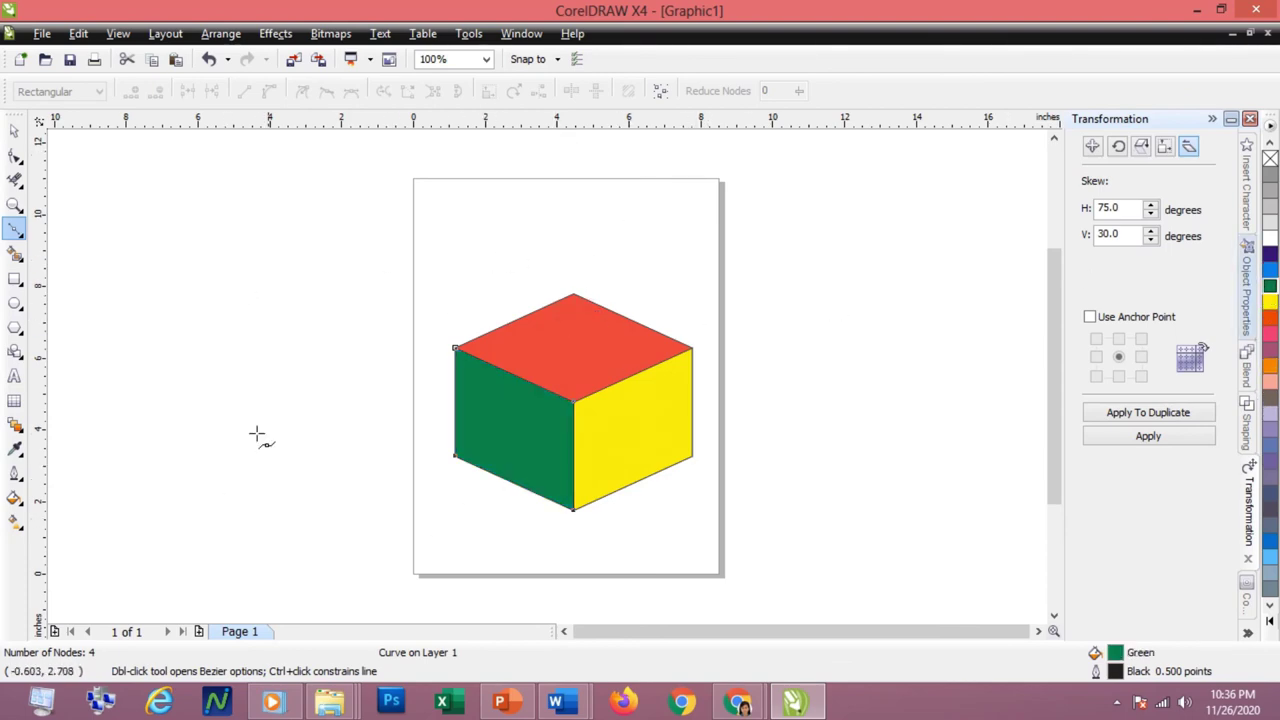
# - Try moving the red top face upward away from the cube, and undo the move
pyautogui.click(14, 135)
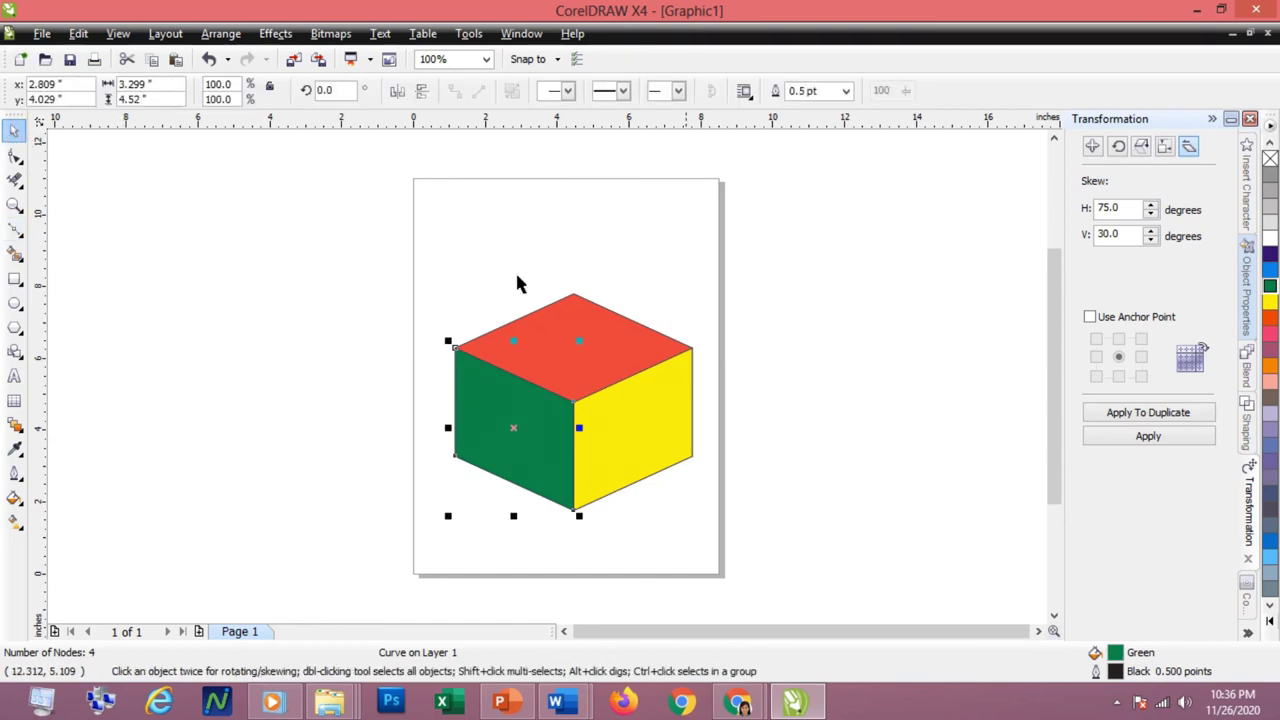
pyautogui.click(596, 336)
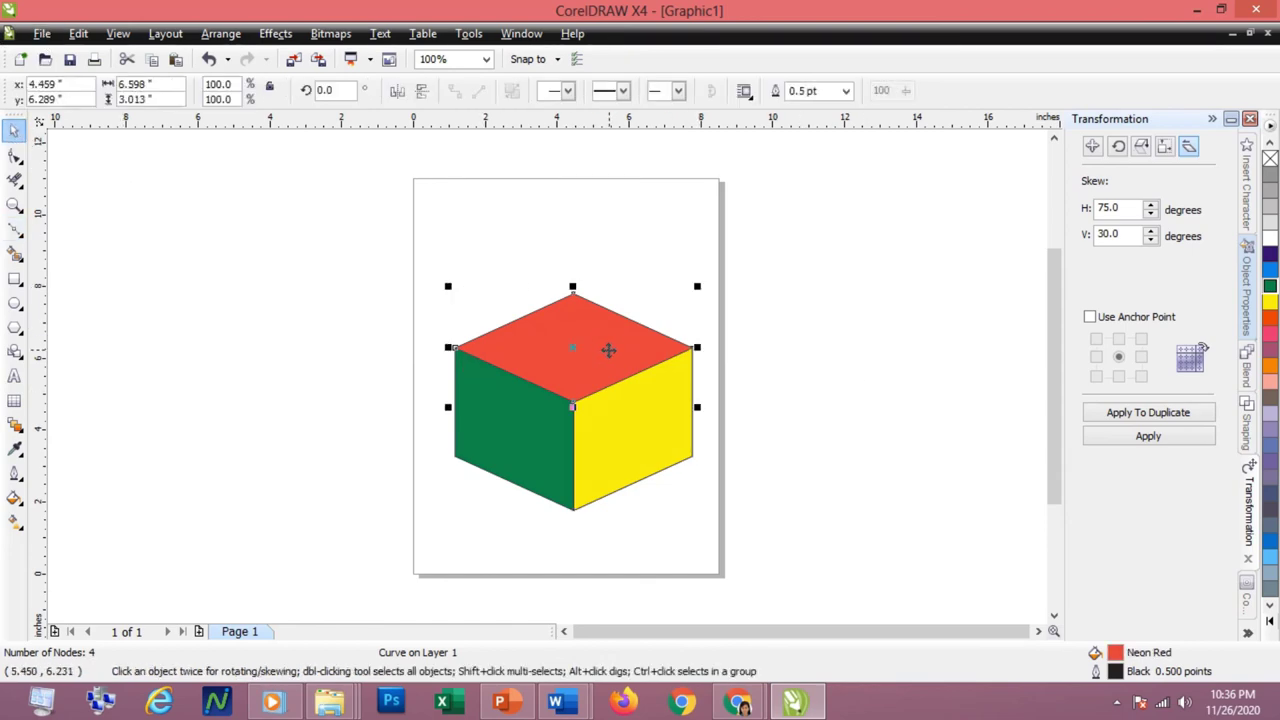
pyautogui.moveTo(608, 349); pyautogui.dragTo(616, 279)
pyautogui.hotkey('ctrl', 'z')
pyautogui.click(349, 268)
# - Try moving all the cube's objects together toward the page's upper-right corner, undo the move and clear the selection
pyautogui.moveTo(412, 267); pyautogui.dragTo(821, 557)
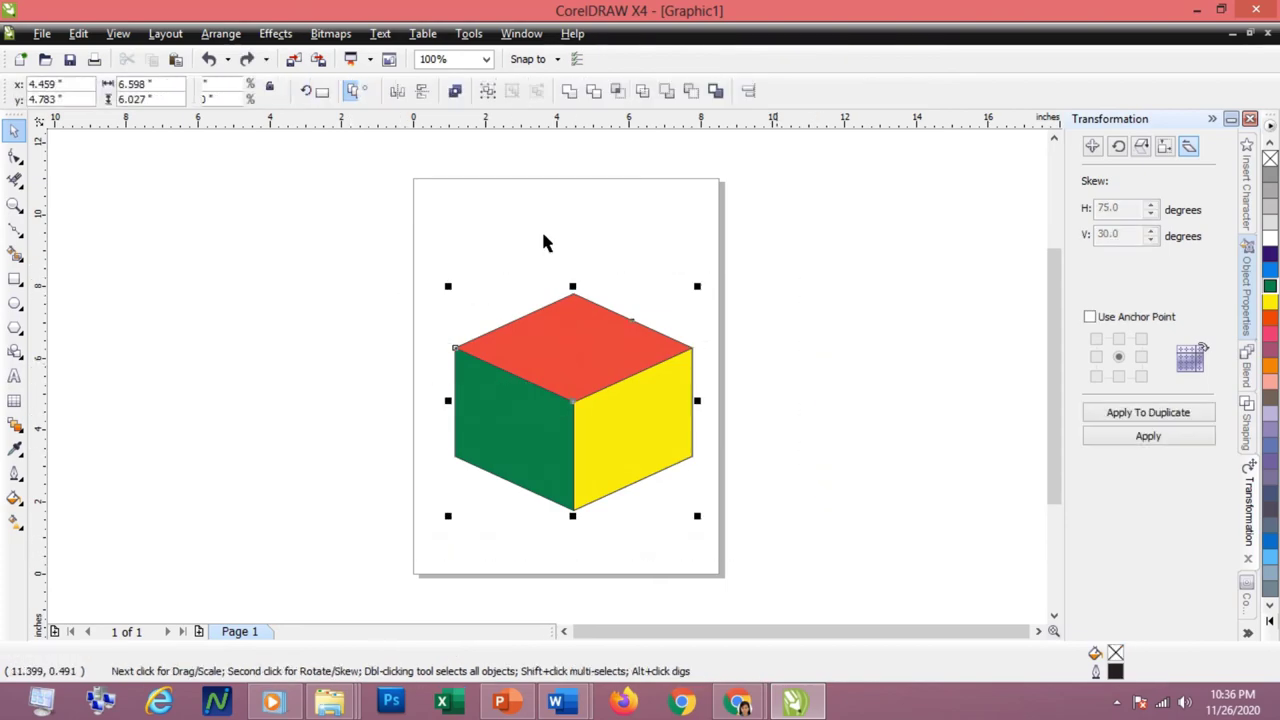
pyautogui.moveTo(600, 384); pyautogui.dragTo(675, 230)
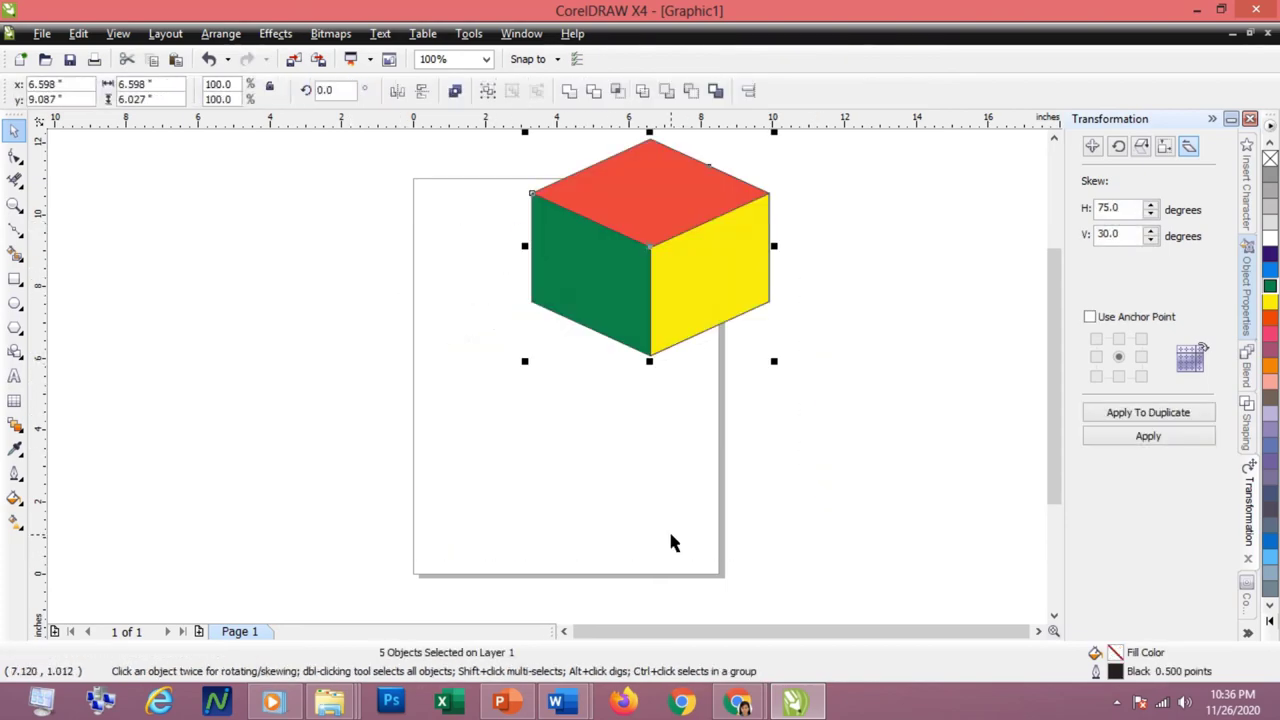
pyautogui.hotkey('ctrl', 'z')
pyautogui.click(828, 440)
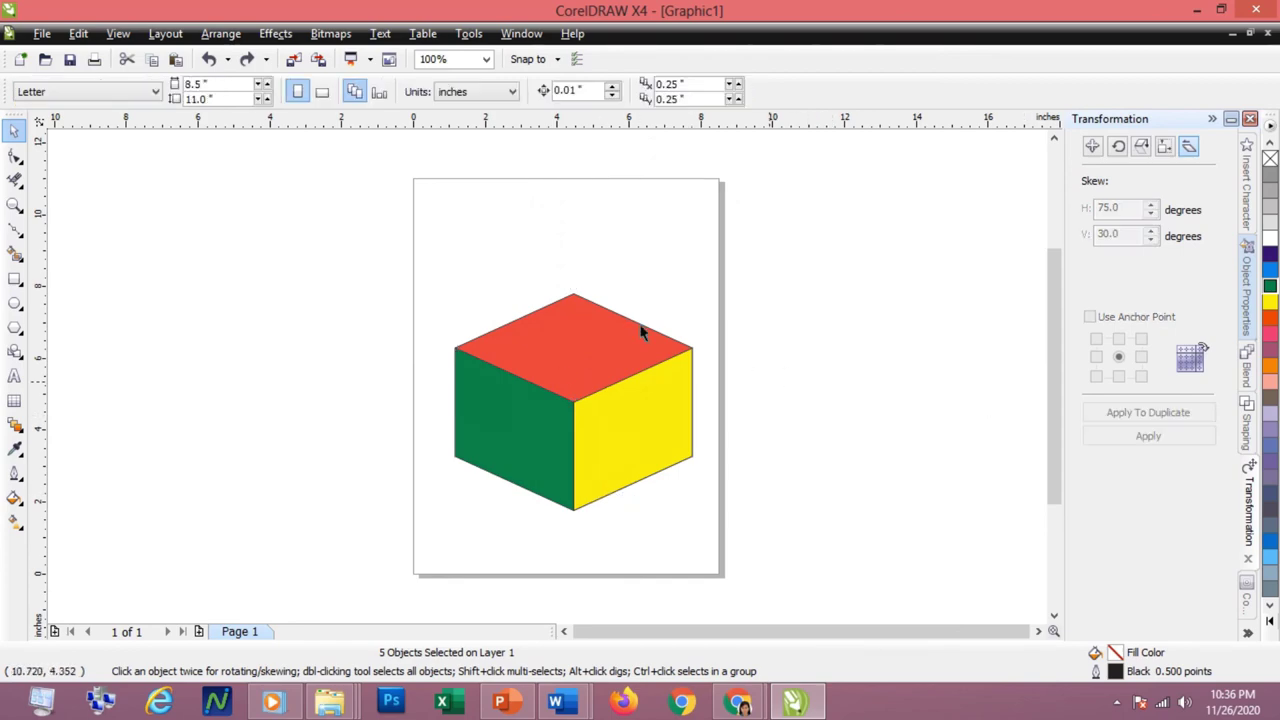
pyautogui.moveTo(572, 8)
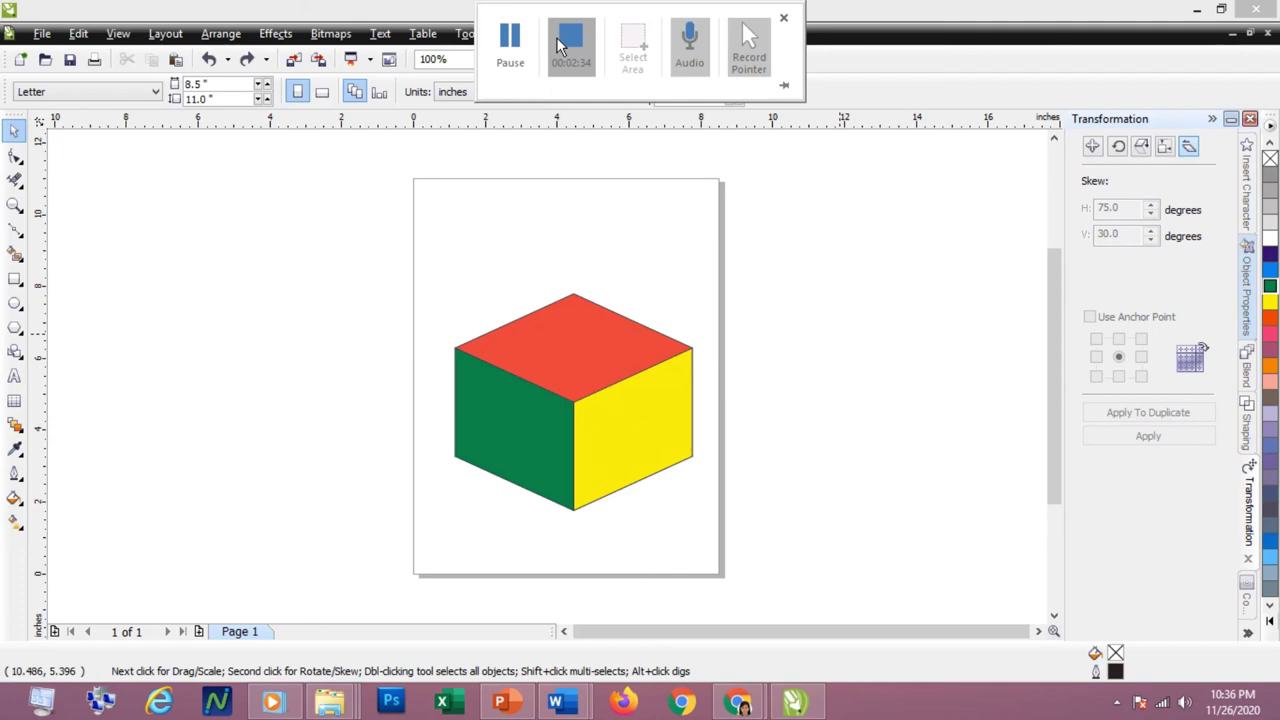
pyautogui.click(566, 42)
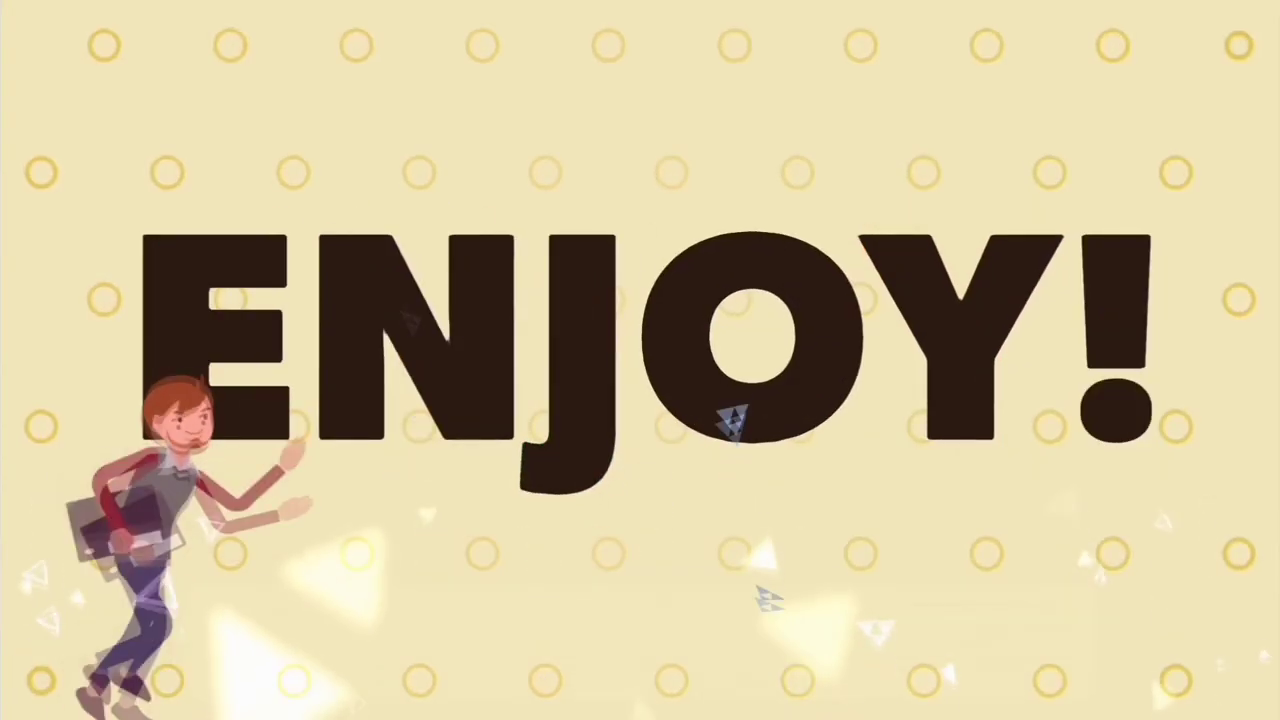